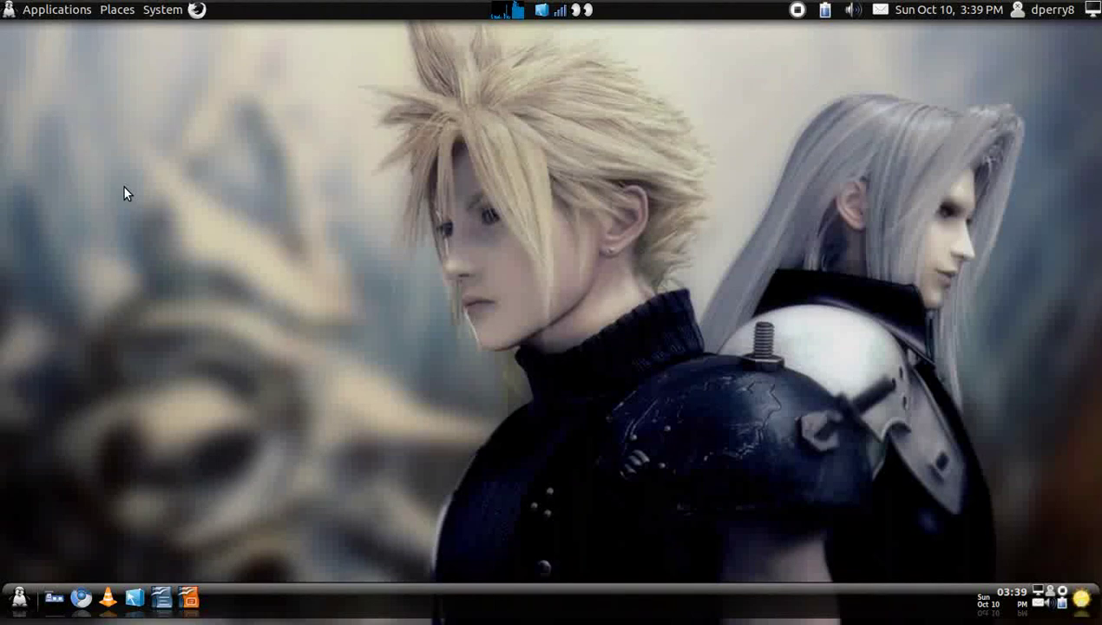
Bring up the GNOME Do launcher on the desktop and dismiss it.
{"action": "key", "text": "super+space"}
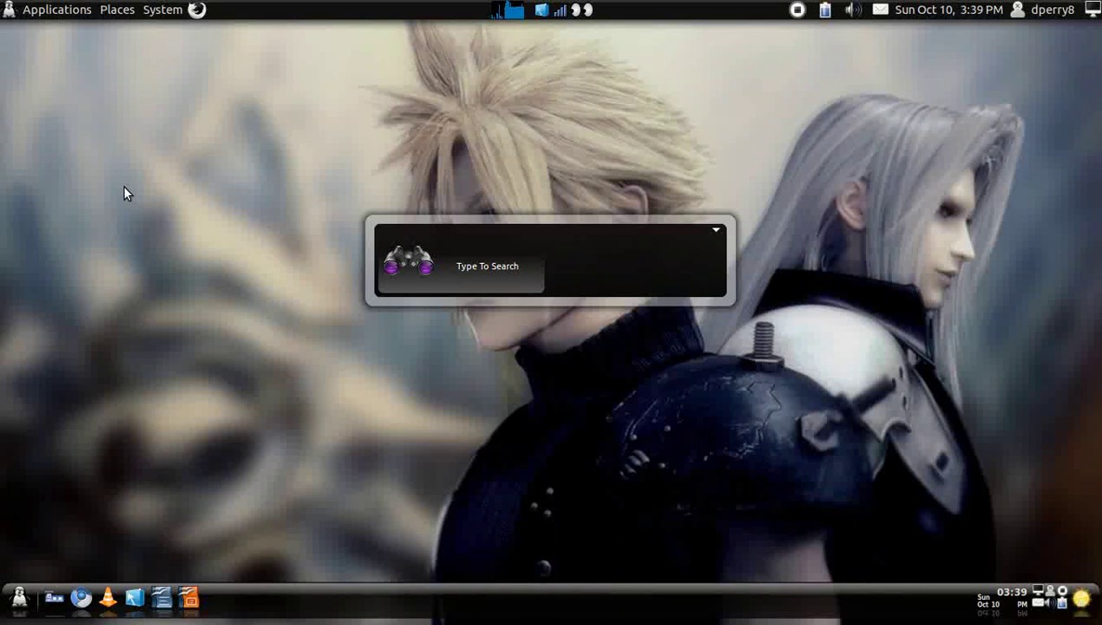
{"action": "key", "text": "Escape"}
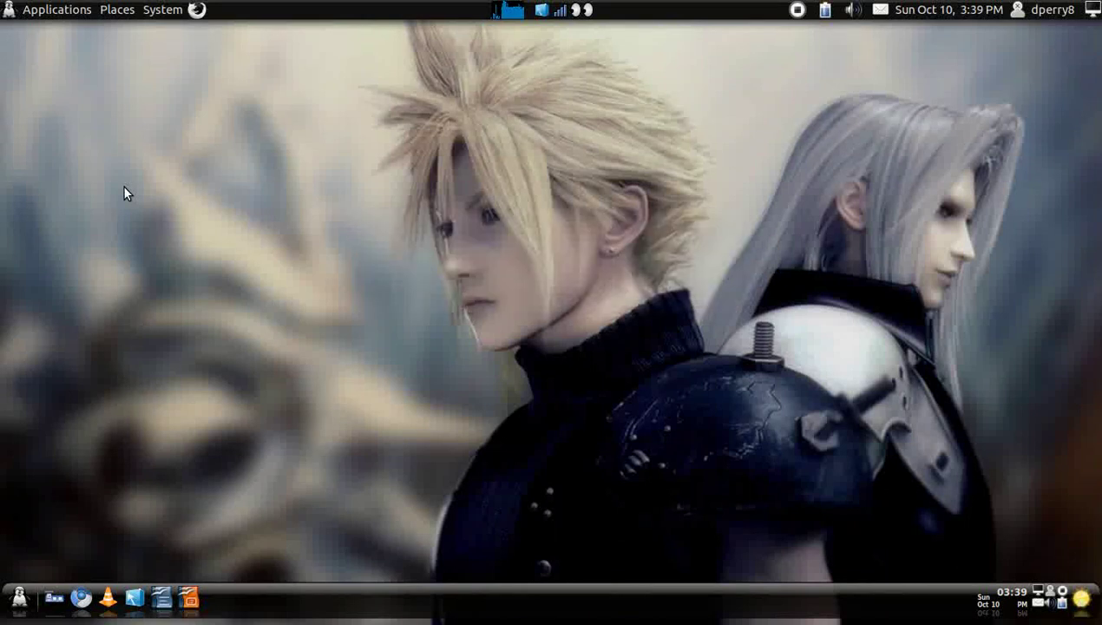
Open Ubuntu Software Center and search the catalogue for "gnome d".
{"action": "left_click", "coordinate": [72, 13]}
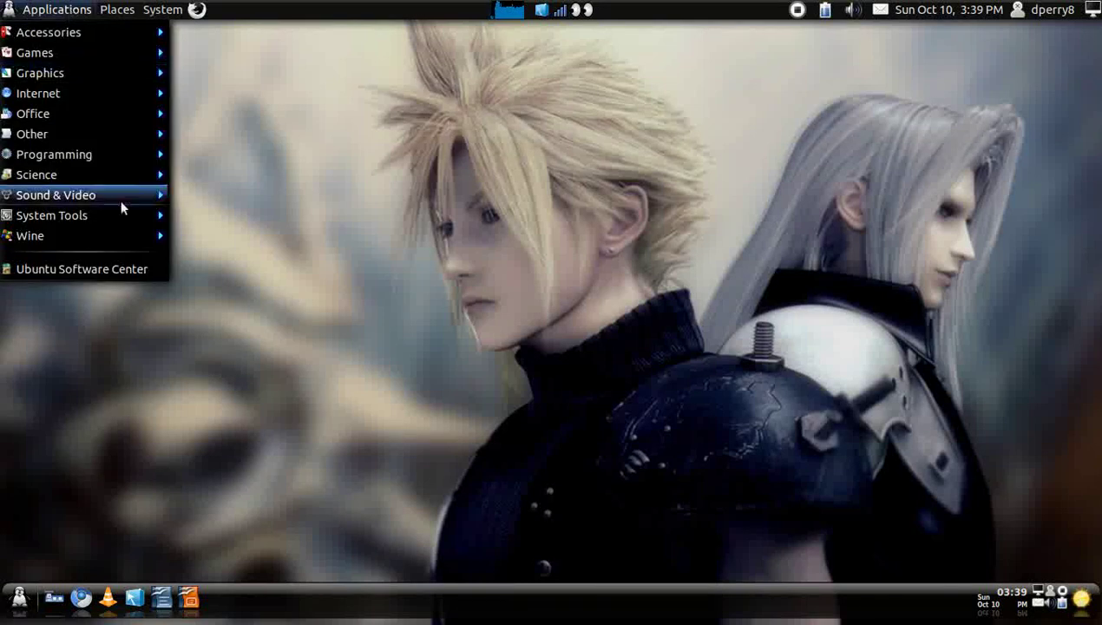
{"action": "left_click", "coordinate": [106, 273]}
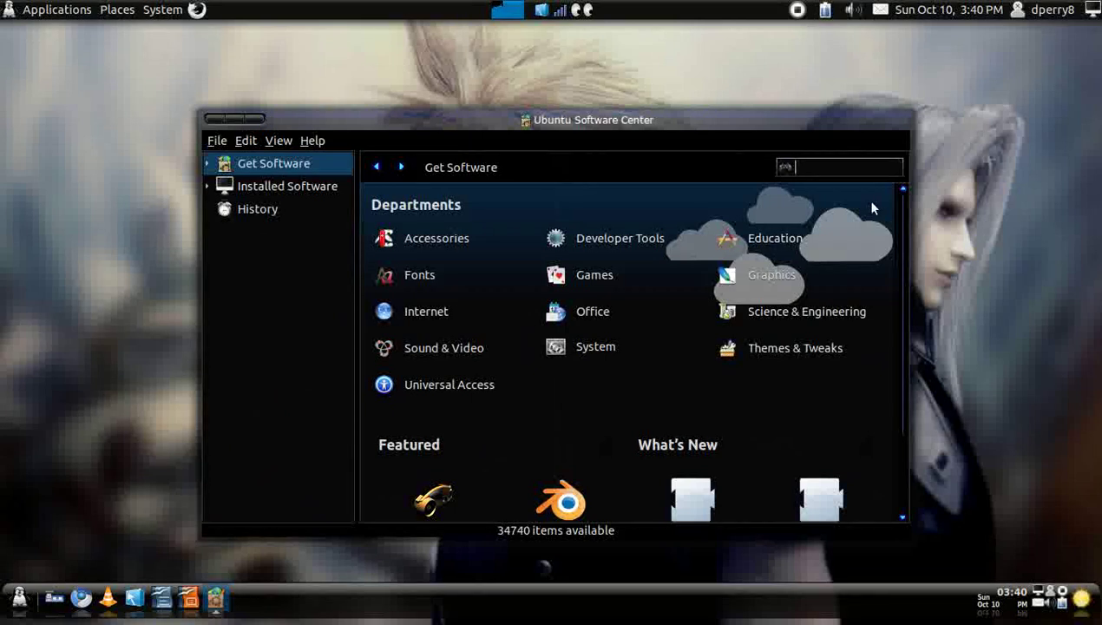
{"action": "type", "text": "g"}
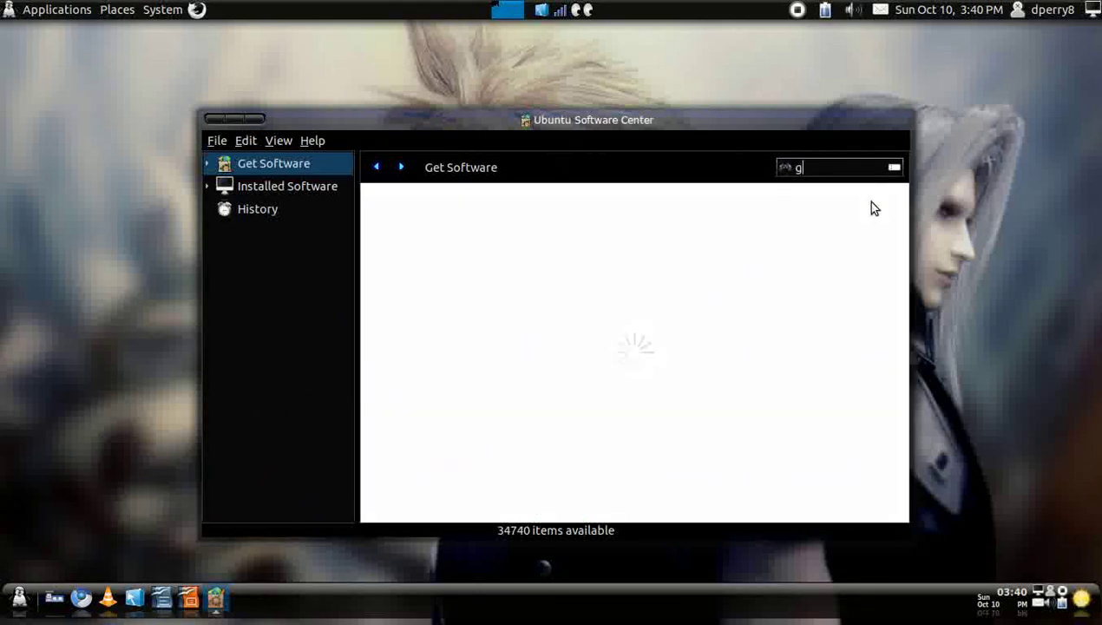
{"action": "type", "text": "nome"}
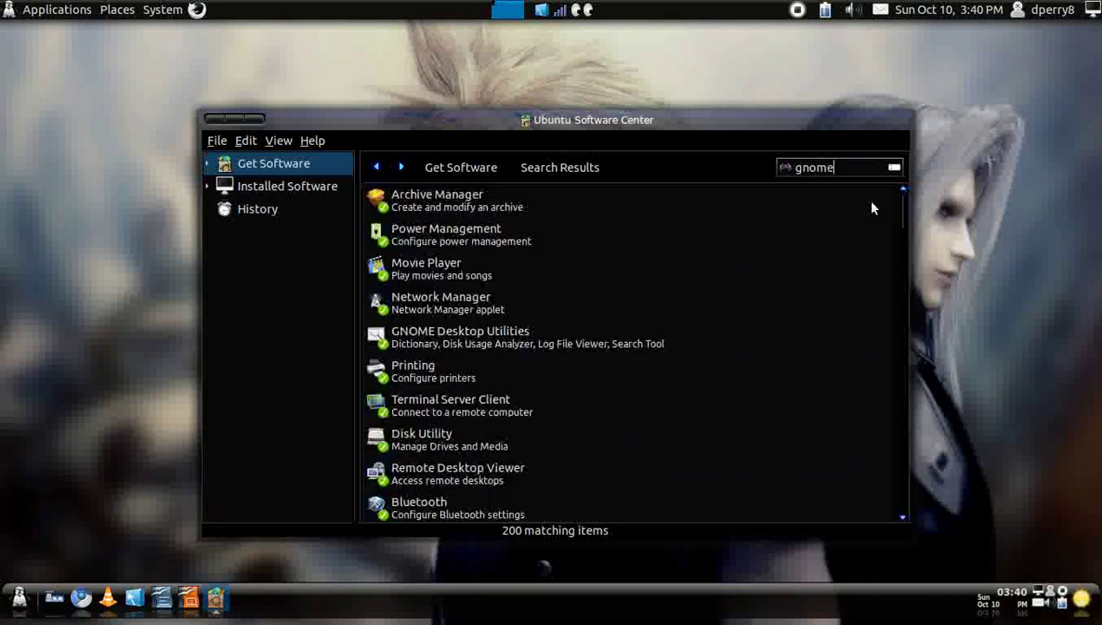
{"action": "type", "text": " d"}
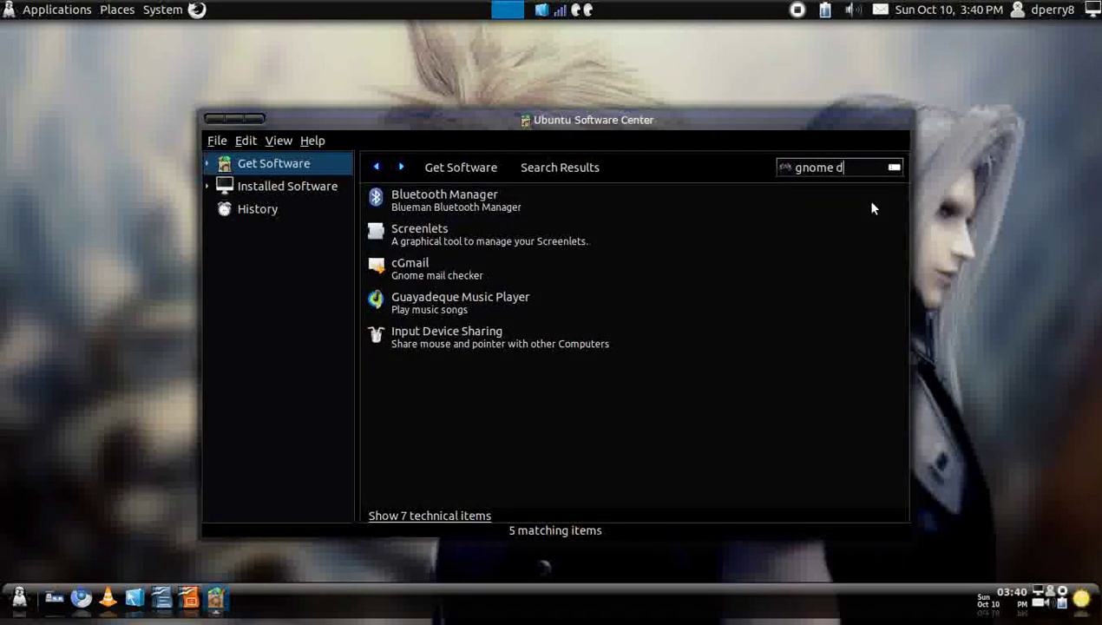
Clear the search text and open the page of the featured GNOME Do application.
{"action": "key", "text": "BackSpace"}
{"action": "key", "text": "BackSpace"}
{"action": "key", "text": "BackSpace"}
{"action": "key", "text": "BackSpace"}
{"action": "key", "text": "BackSpace"}
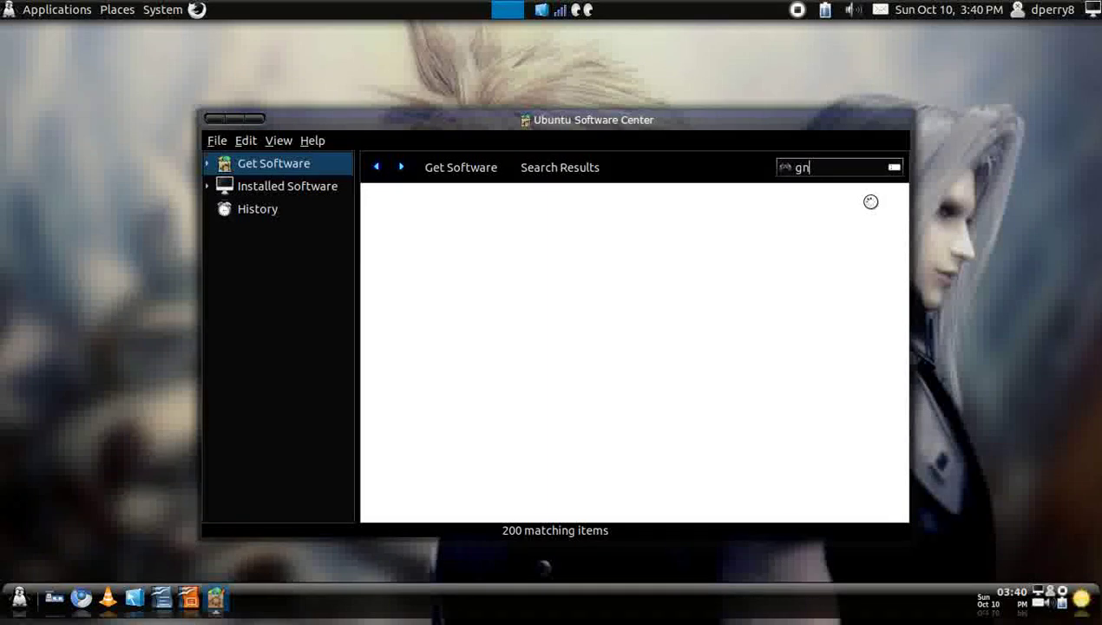
{"action": "key", "text": "BackSpace"}
{"action": "key", "text": "BackSpace"}
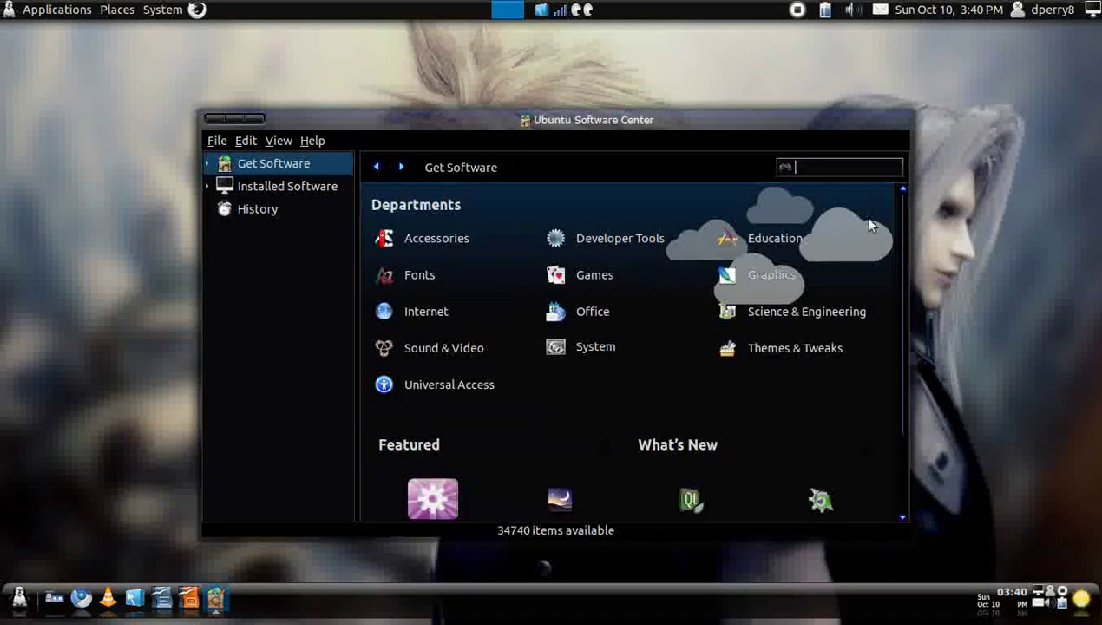
{"action": "scroll", "coordinate": [461, 441], "scroll_direction": "down", "scroll_amount": 3}
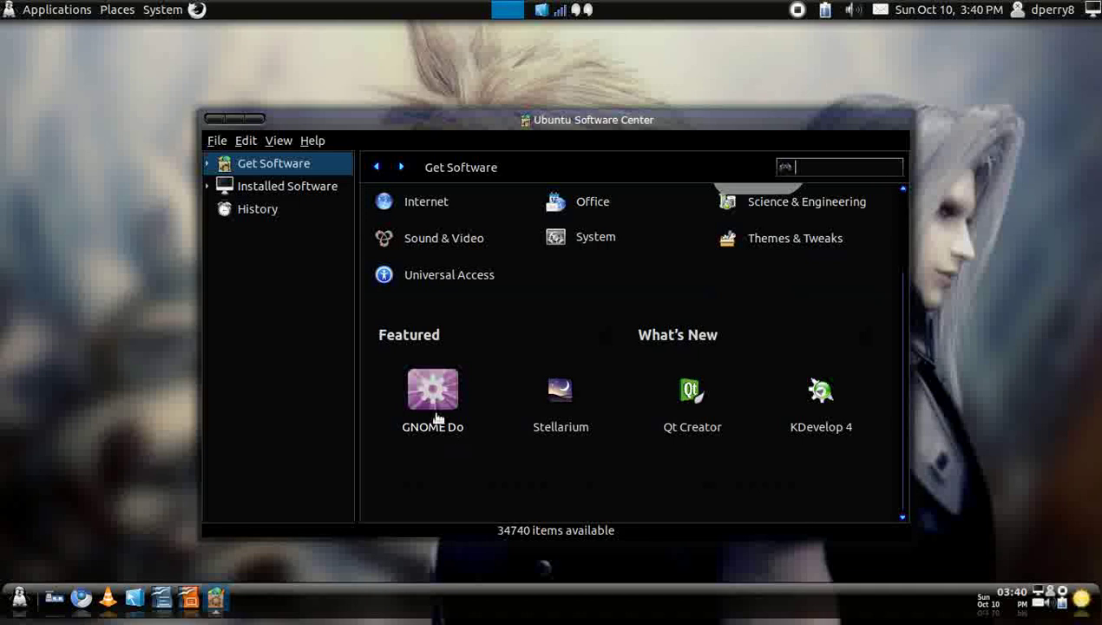
{"action": "left_click", "coordinate": [436, 418]}
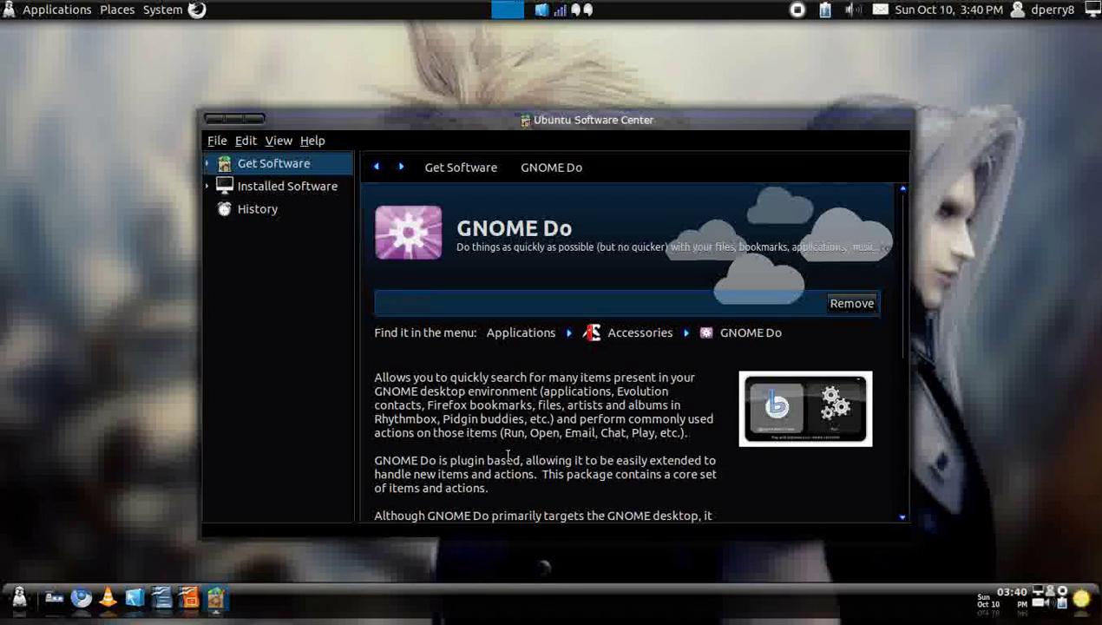
Show the GNOME Do launcher over its software page and close it again.
{"action": "key", "text": "super+space"}
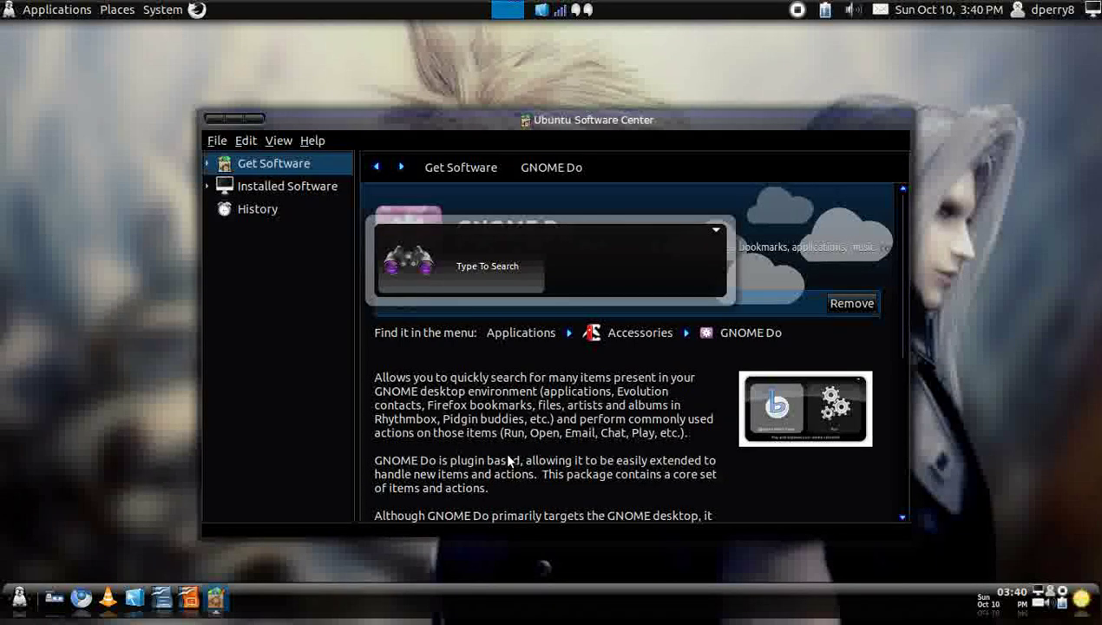
{"action": "key", "text": "Escape"}
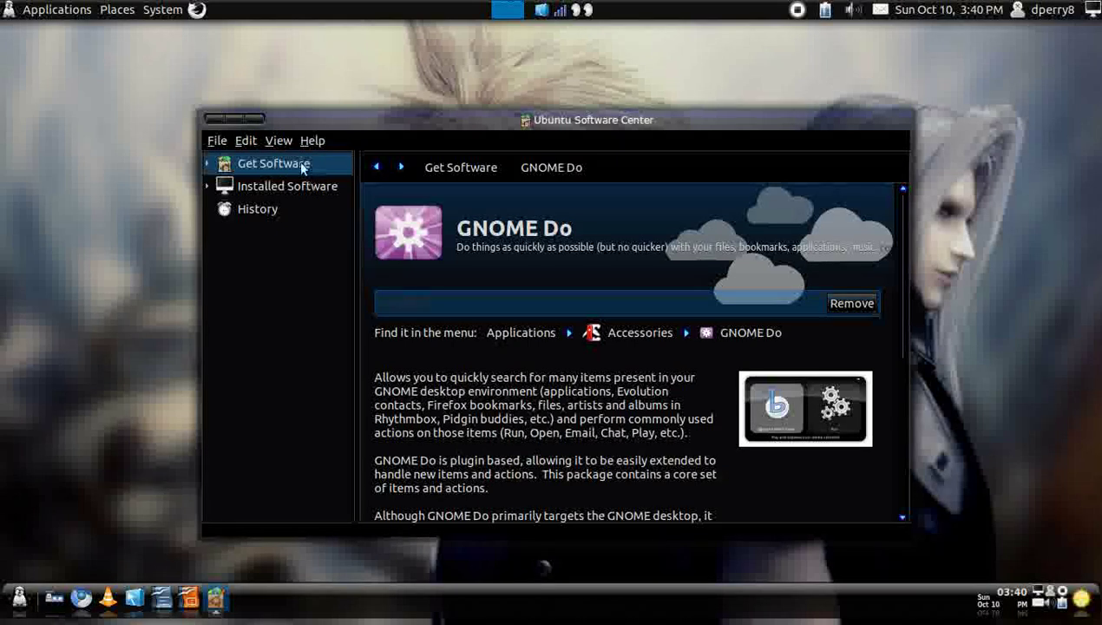
Return to the Get Software overview and search for "compiz".
{"action": "left_click", "coordinate": [373, 167]}
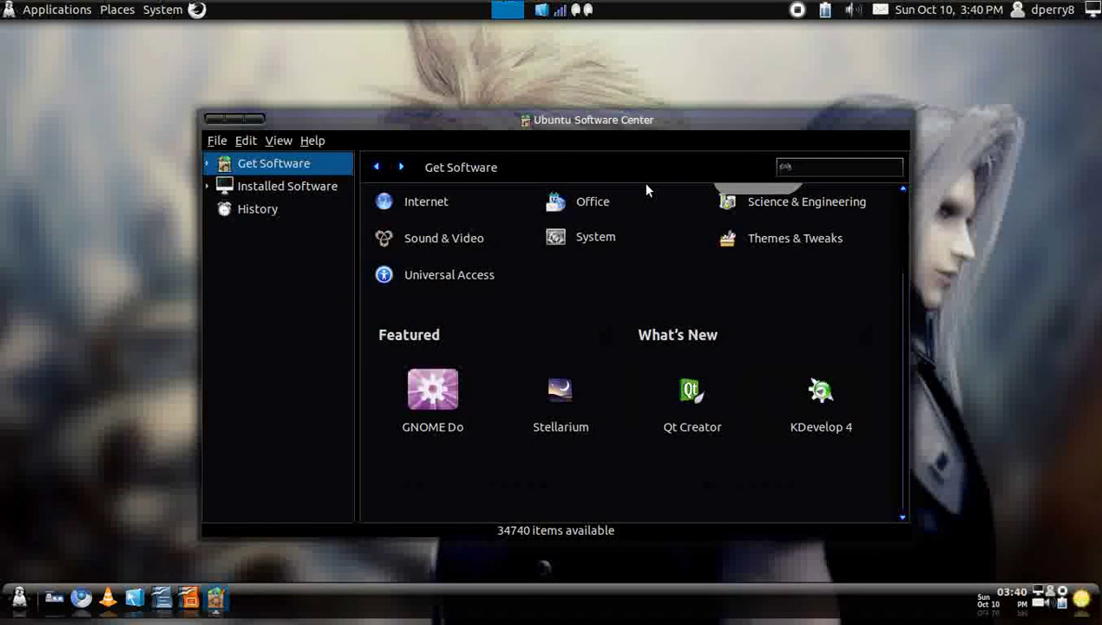
{"action": "left_click", "coordinate": [807, 162]}
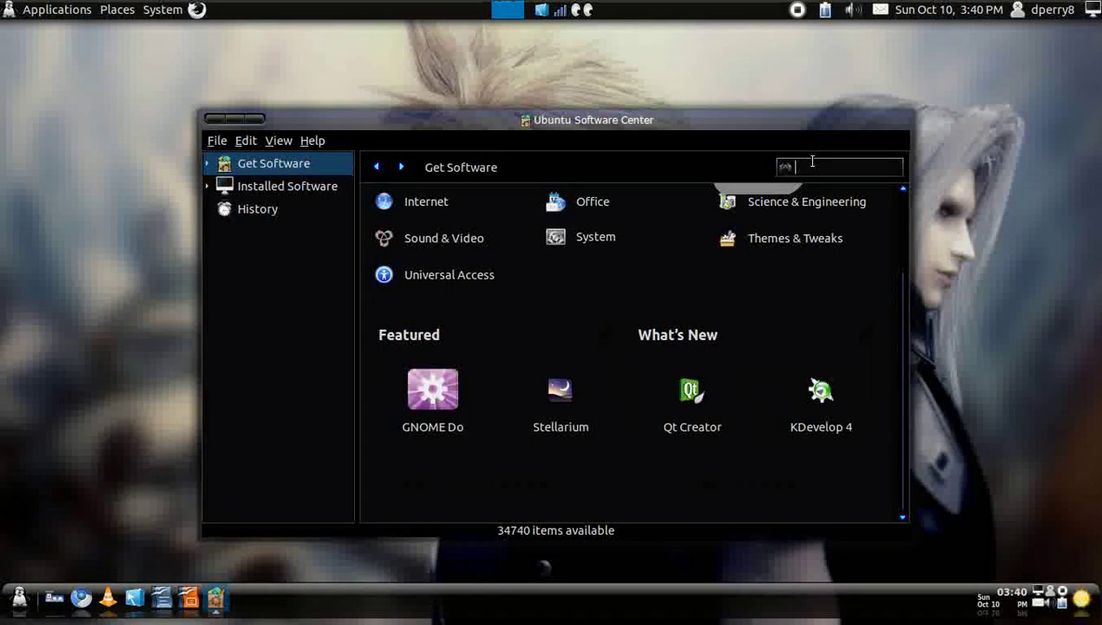
{"action": "type", "text": "com"}
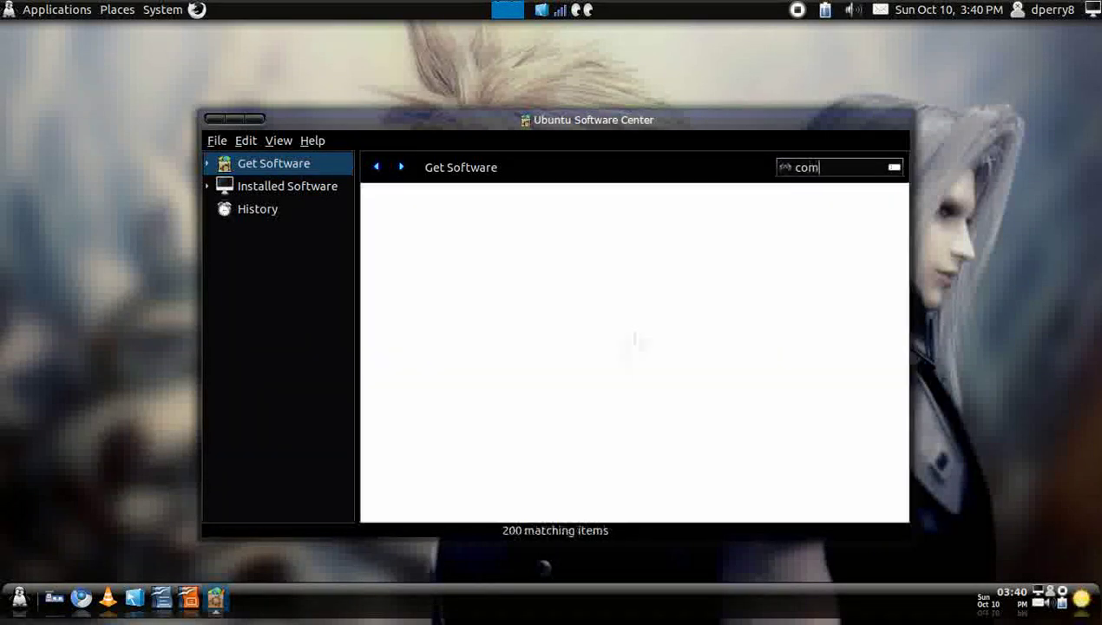
{"action": "type", "text": "piz"}
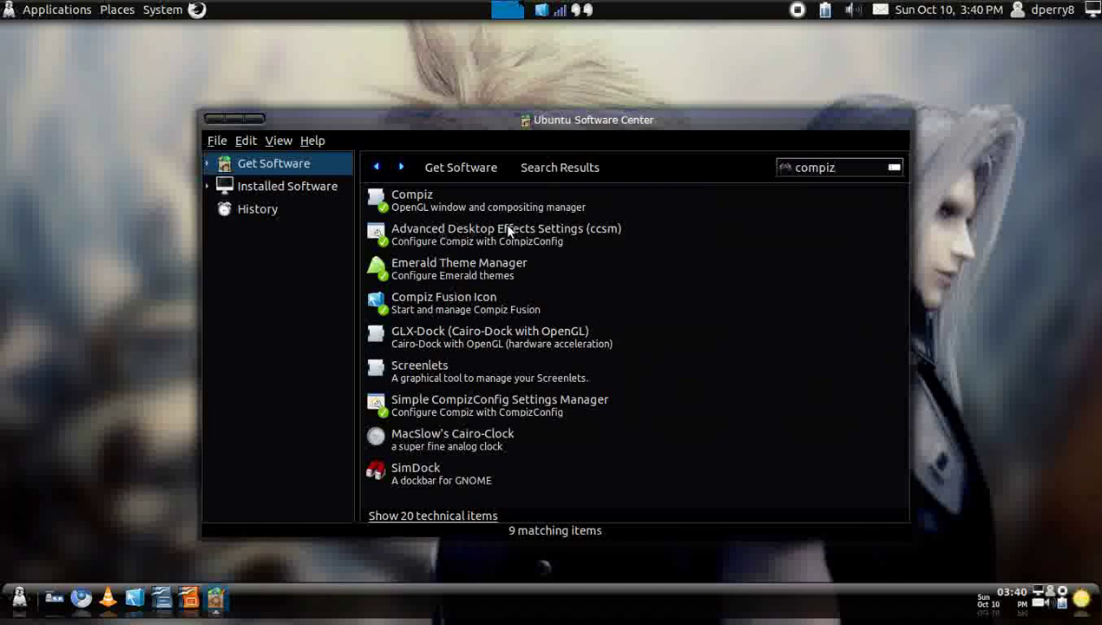
Select Advanced Desktop Effects Settings (ccsm), Simple CompizConfig Settings Manager and Emerald Theme Manager in turn among the search results.
{"action": "left_click", "coordinate": [556, 230]}
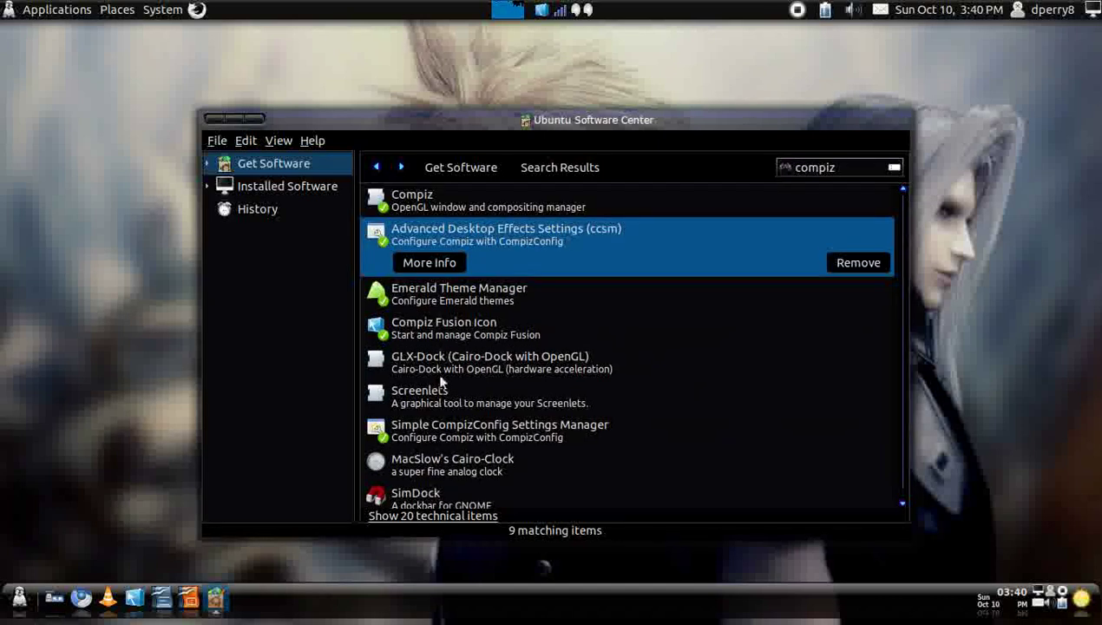
{"action": "left_click", "coordinate": [416, 436]}
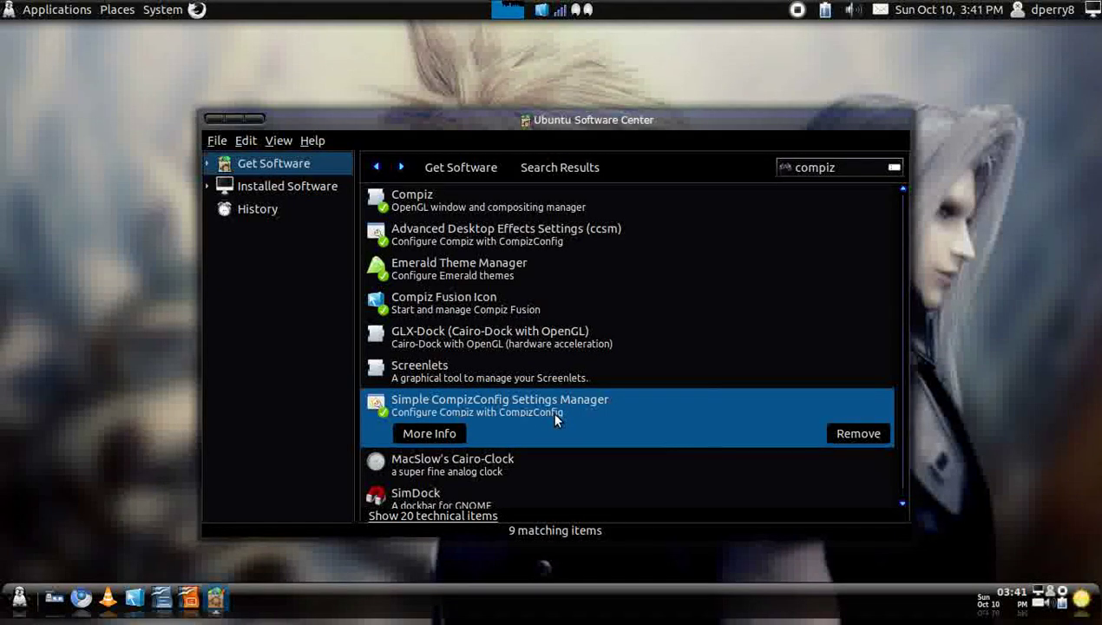
{"action": "left_click", "coordinate": [527, 269]}
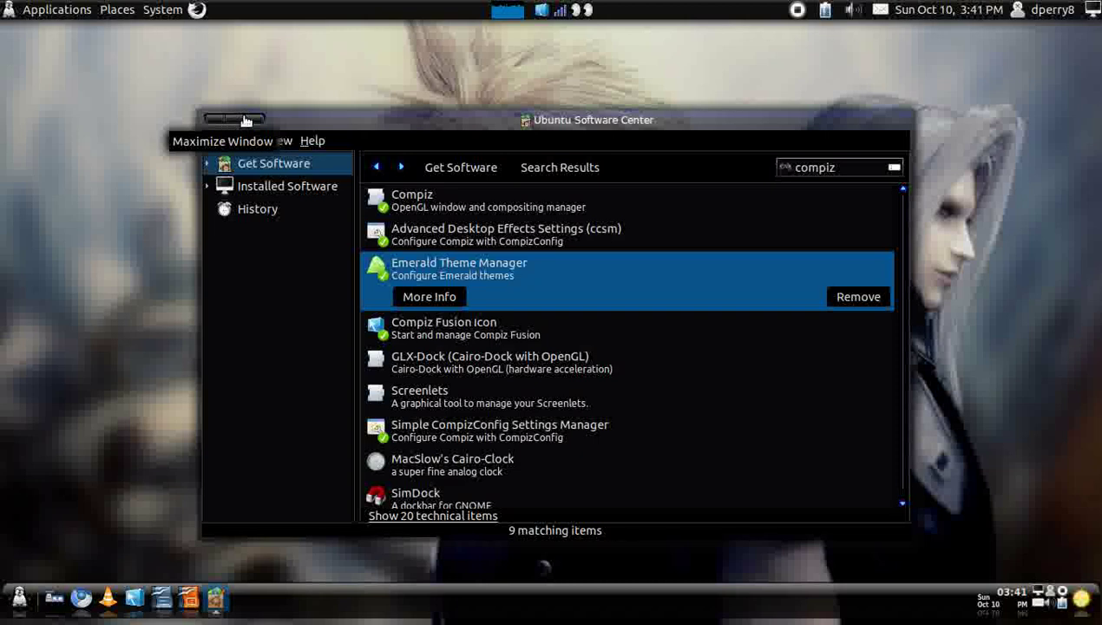
Move the Ubuntu Software Center window slightly and close it.
{"action": "left_click_drag", "start_coordinate": [527, 126], "coordinate": [580, 104]}
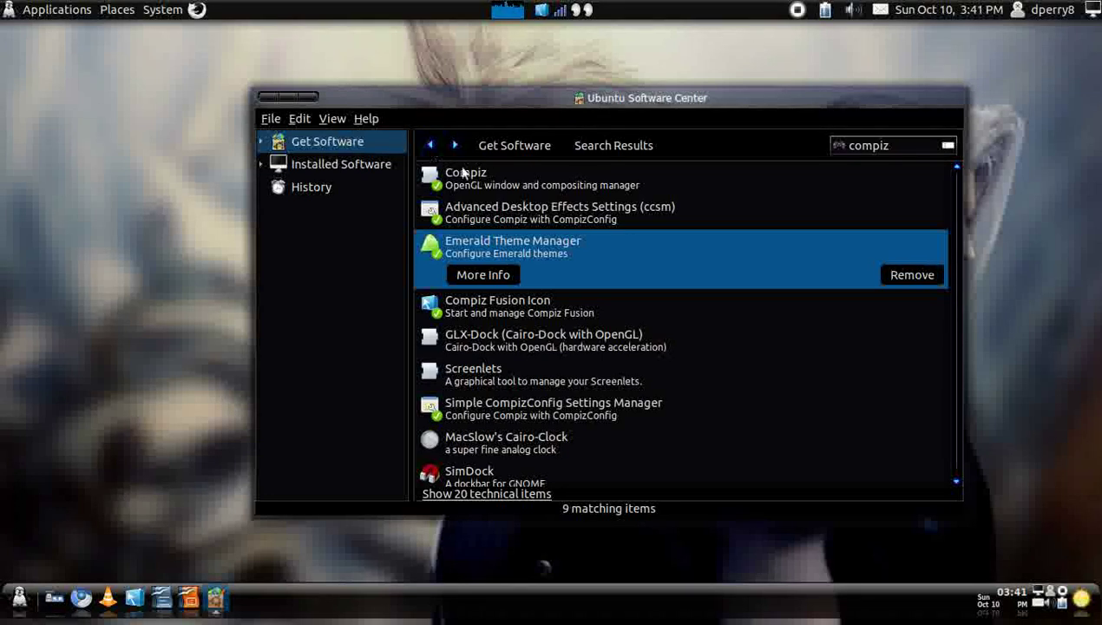
{"action": "left_click", "coordinate": [489, 208]}
{"action": "left_click", "coordinate": [429, 147]}
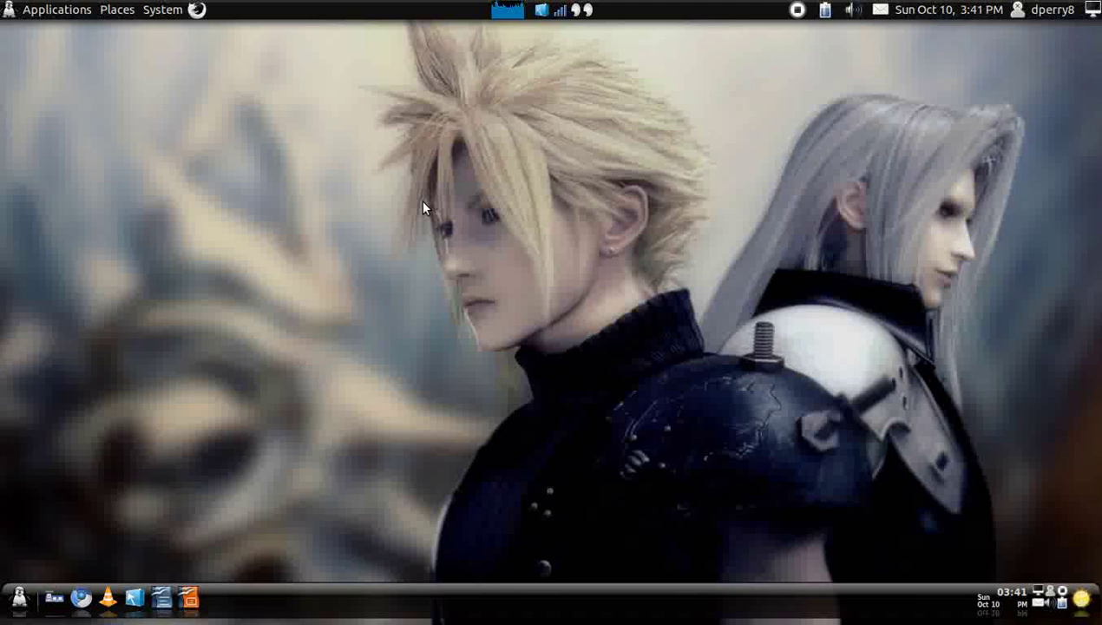
Set the selected theme to Classic in GNOME Do's appearance preferences.
{"action": "key", "text": "super+space"}
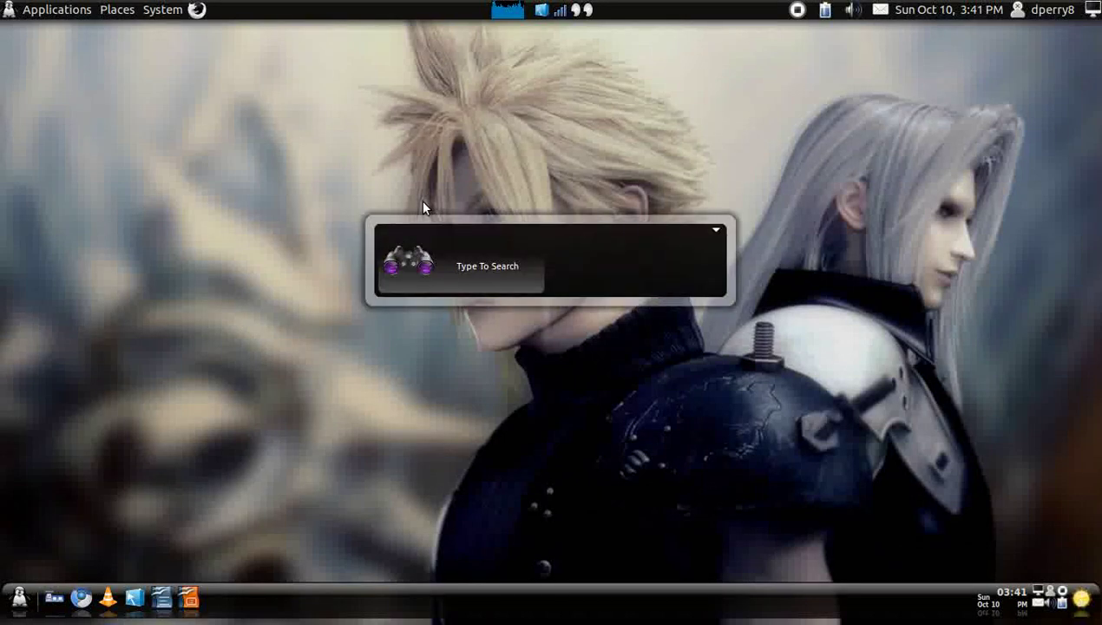
{"action": "left_click", "coordinate": [716, 231]}
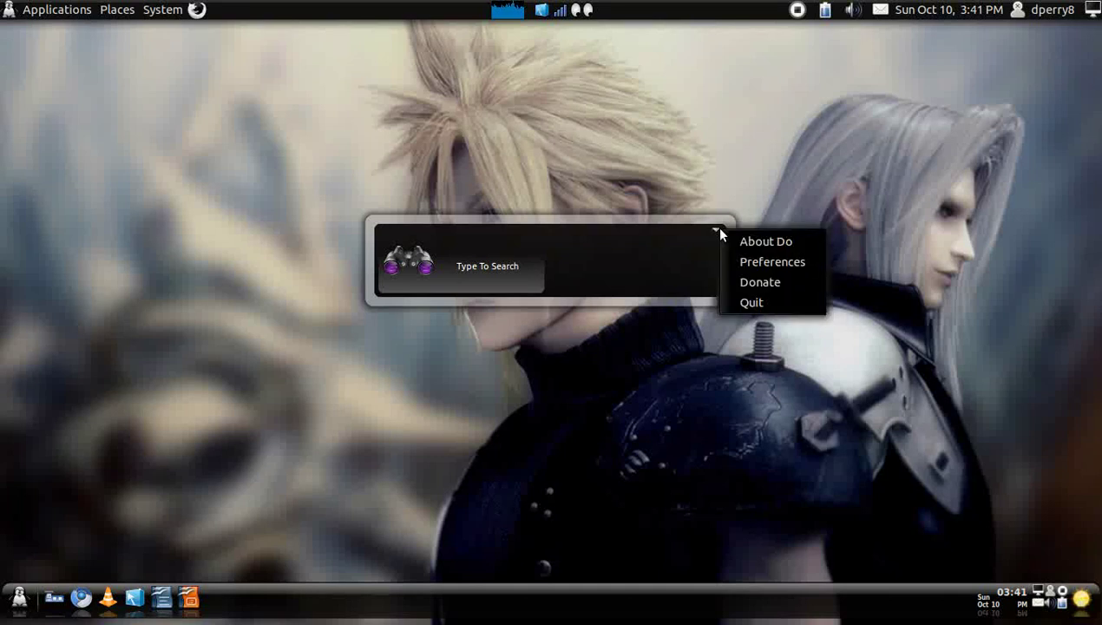
{"action": "left_click", "coordinate": [751, 261]}
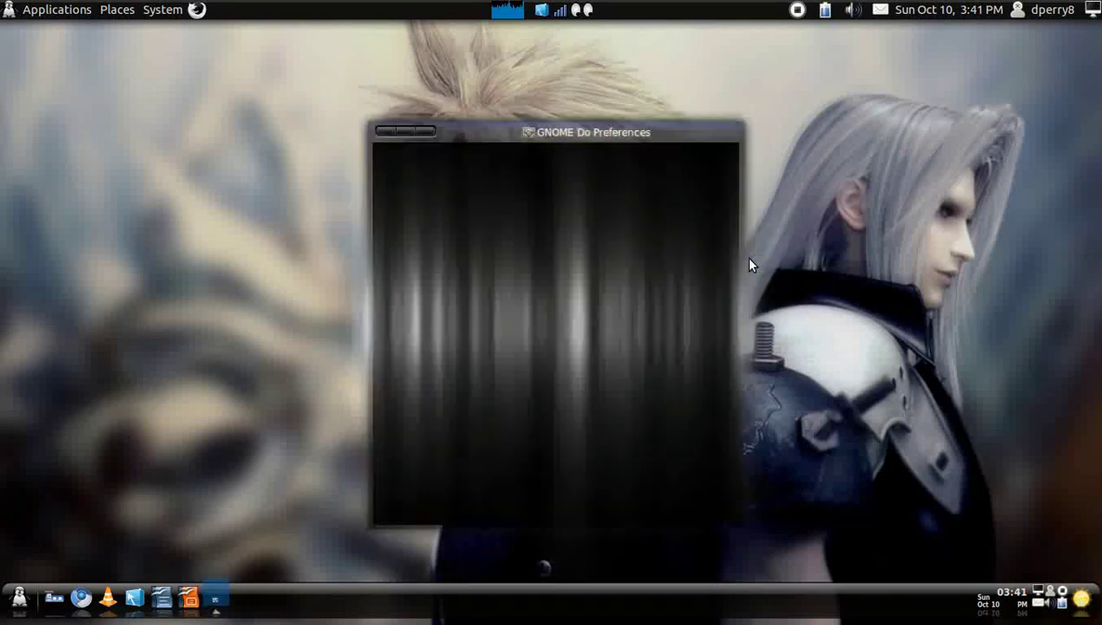
{"action": "left_click", "coordinate": [569, 156]}
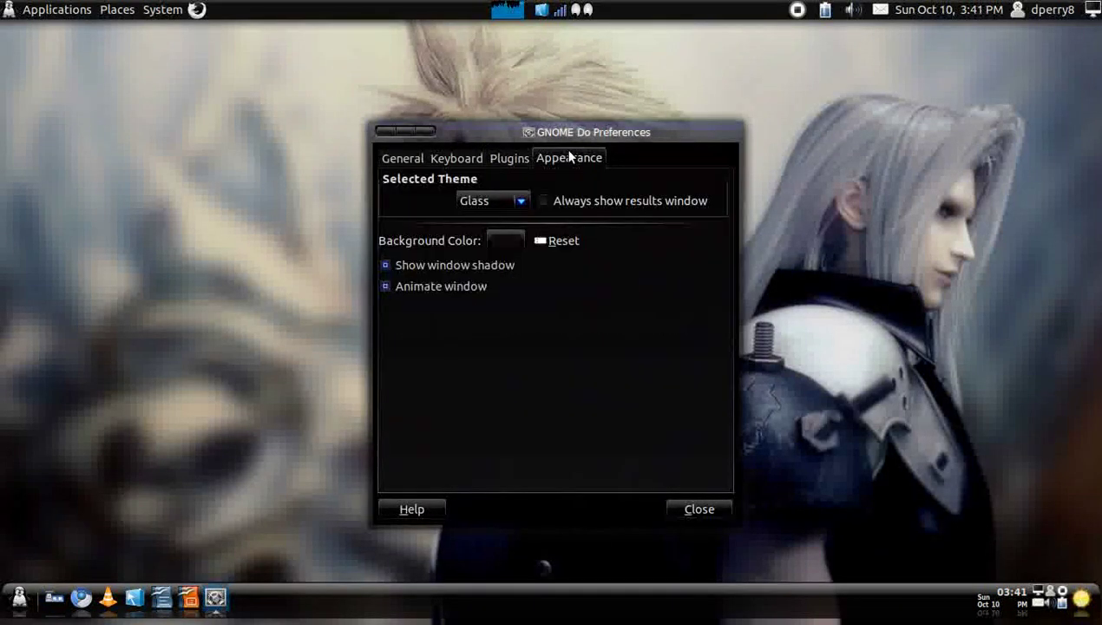
{"action": "left_click", "coordinate": [489, 204]}
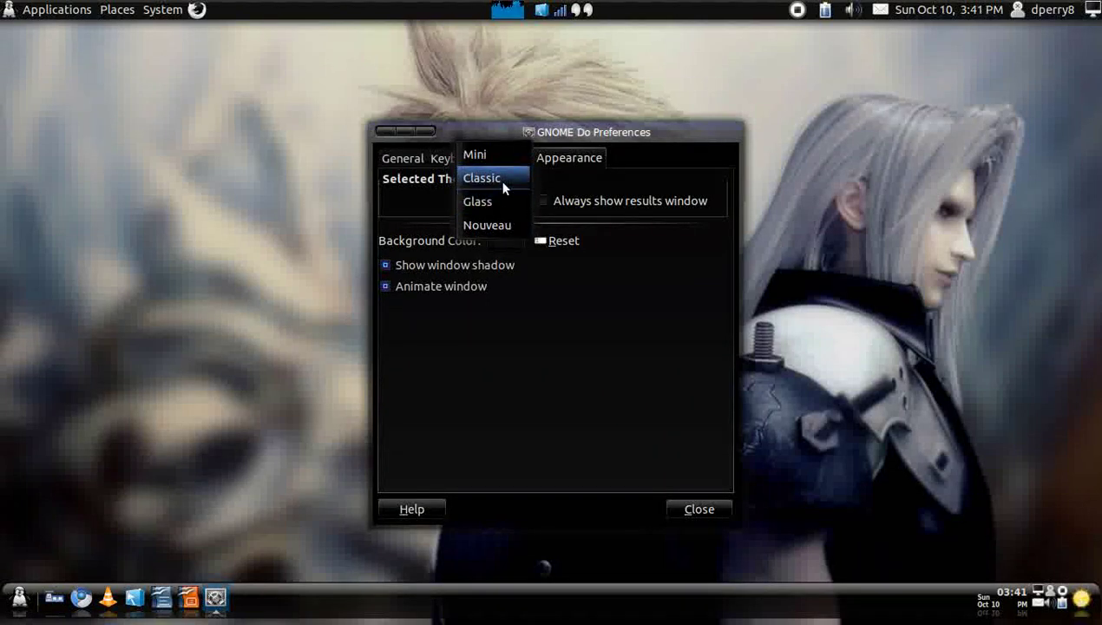
{"action": "left_click", "coordinate": [502, 183]}
Change GNOME Do's theme to Mini, then close the preferences and bring up the launcher.
{"action": "left_click", "coordinate": [505, 203]}
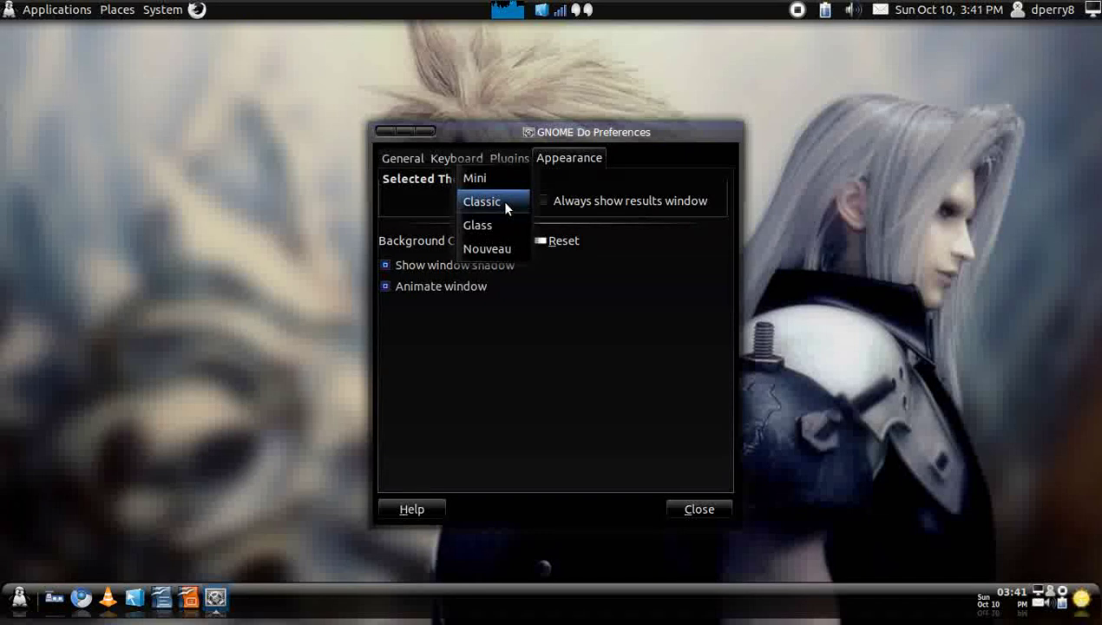
{"action": "left_click", "coordinate": [503, 178]}
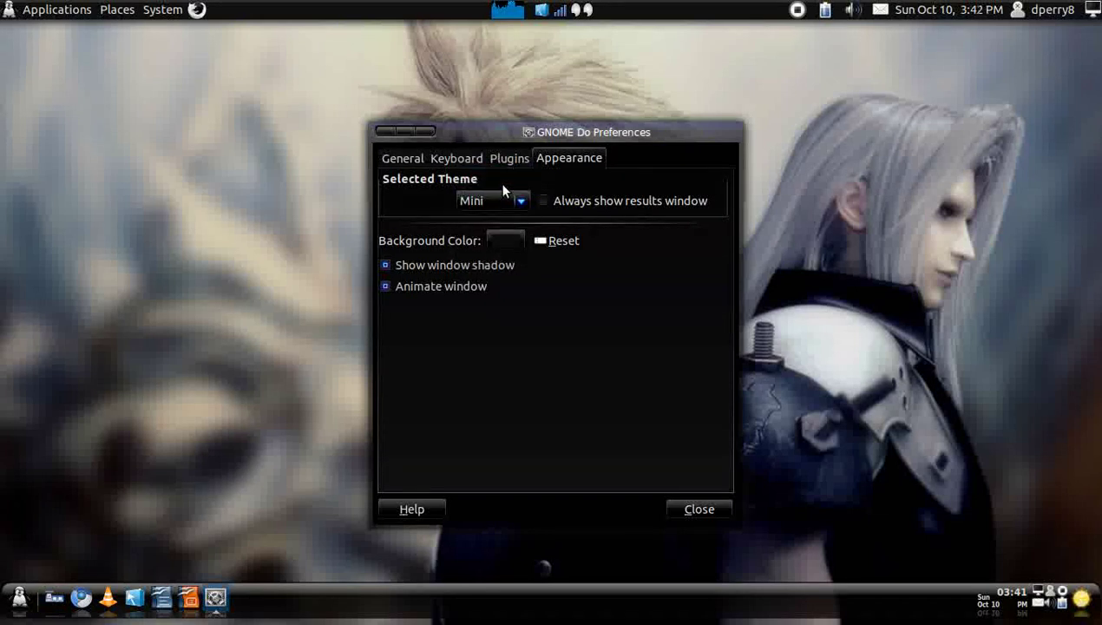
{"action": "left_click", "coordinate": [431, 130]}
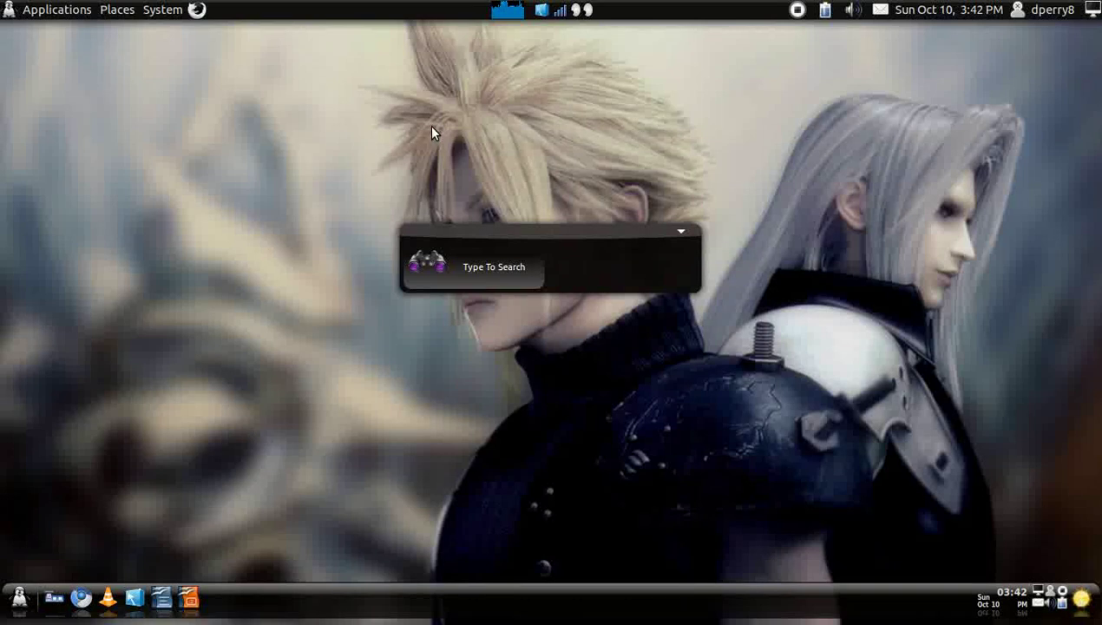
Set GNOME Do's theme to Glass in the appearance preferences, close them, and briefly bring up the launcher.
{"action": "left_click", "coordinate": [681, 231]}
{"action": "left_click", "coordinate": [698, 261]}
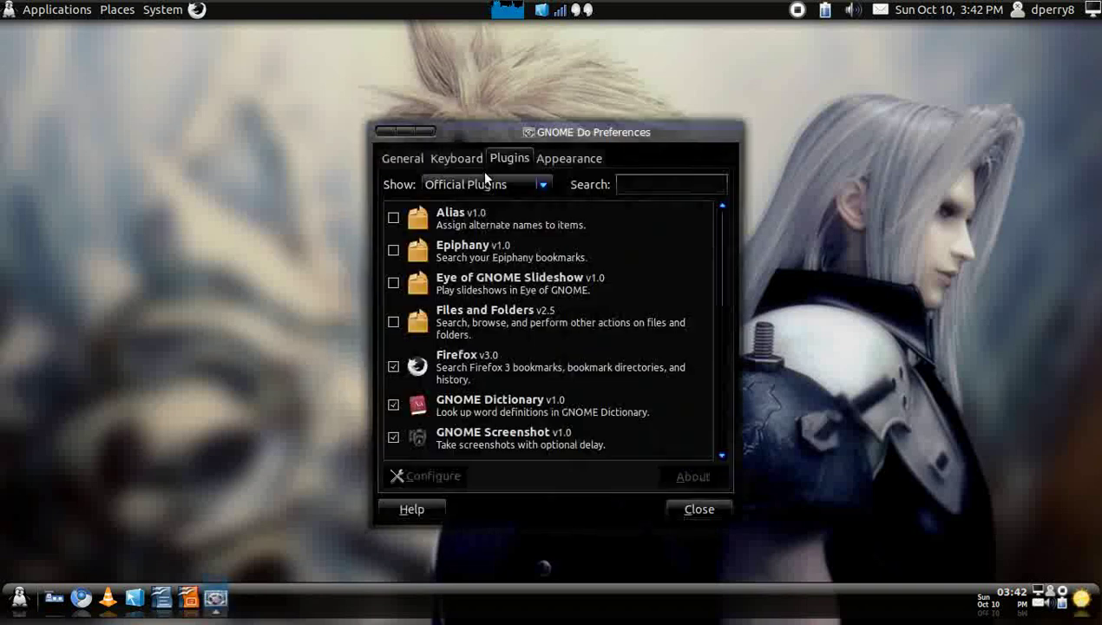
{"action": "left_click", "coordinate": [531, 184]}
{"action": "left_click", "coordinate": [566, 163]}
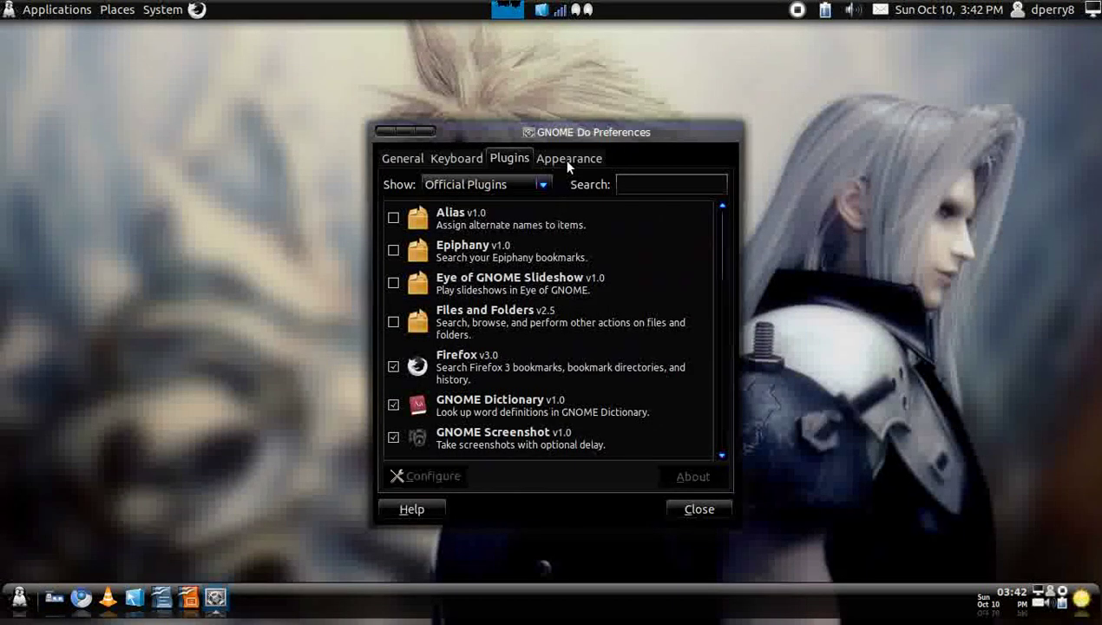
{"action": "left_click", "coordinate": [566, 163]}
{"action": "left_click", "coordinate": [502, 201]}
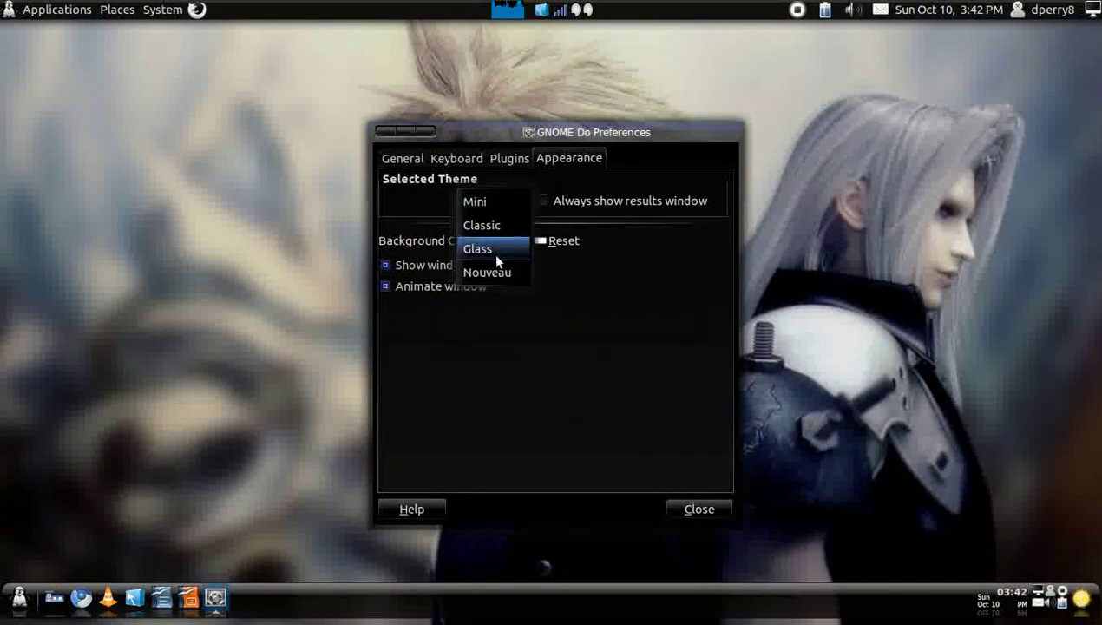
{"action": "left_click", "coordinate": [493, 252]}
{"action": "left_click", "coordinate": [425, 131]}
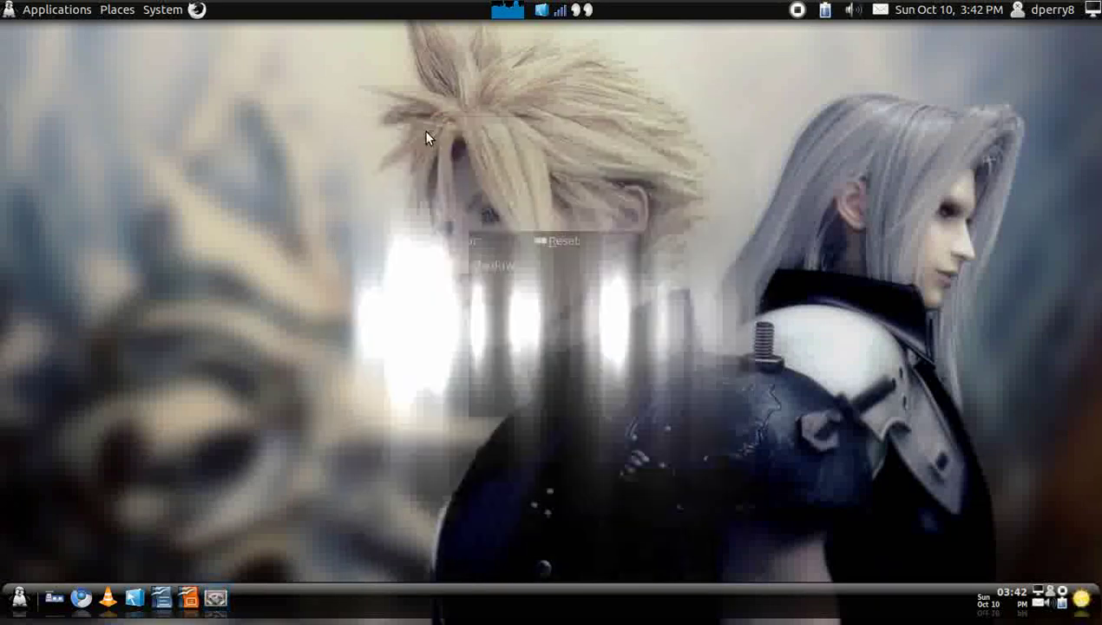
{"action": "key", "text": "super+space"}
{"action": "key", "text": "Escape"}
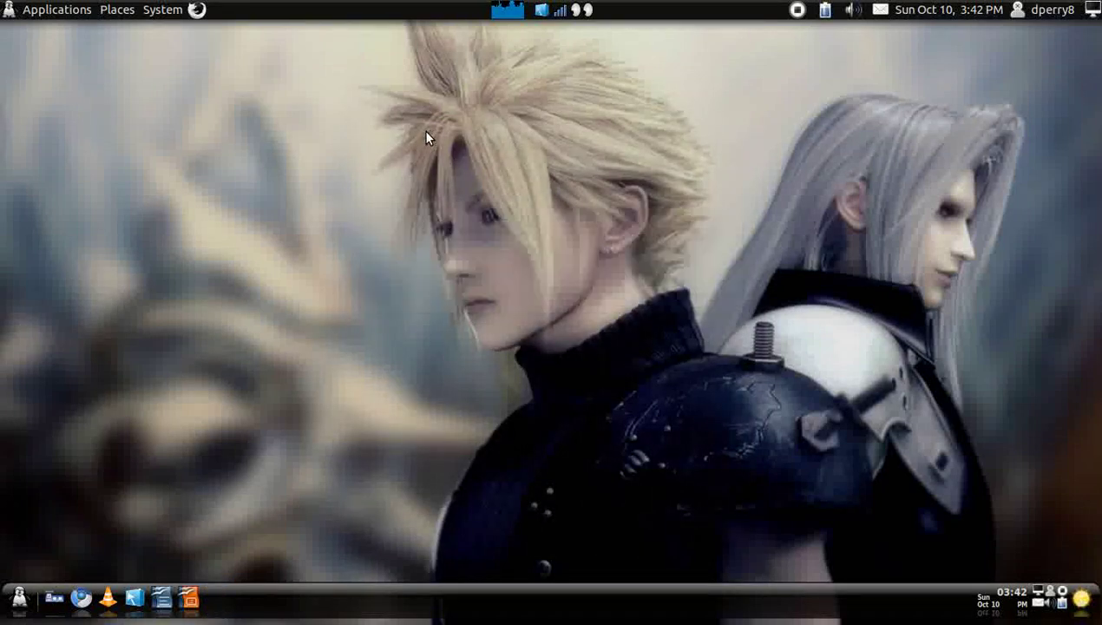
Open the preferences for the desktop's custom visual effects, move that settings window clear, and show its Animations settings.
{"action": "right_click", "coordinate": [427, 137]}
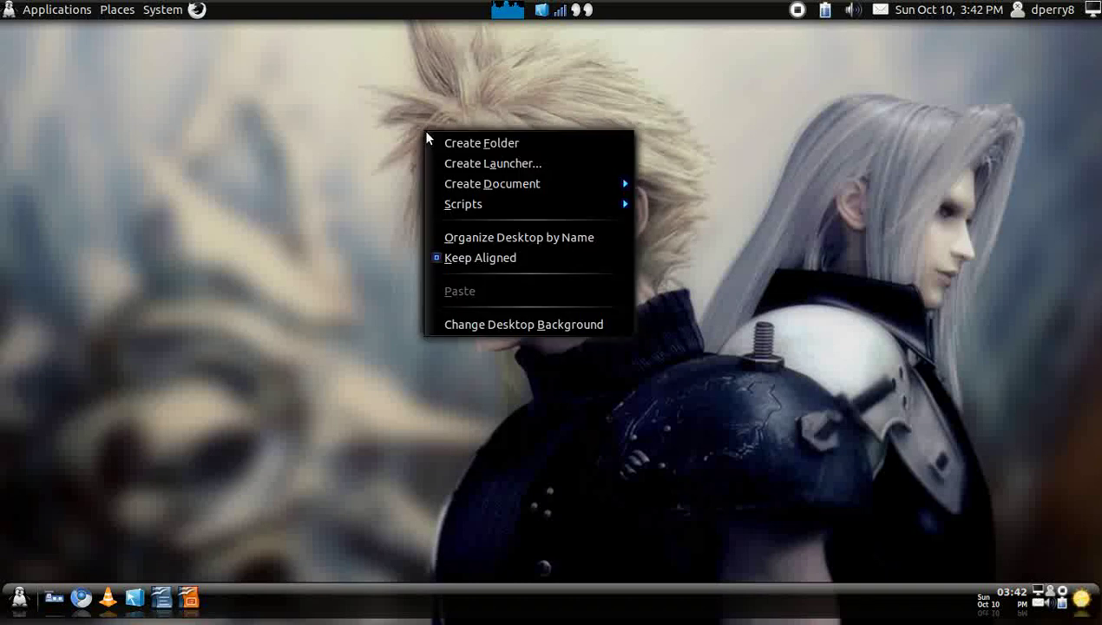
{"action": "left_click", "coordinate": [461, 331]}
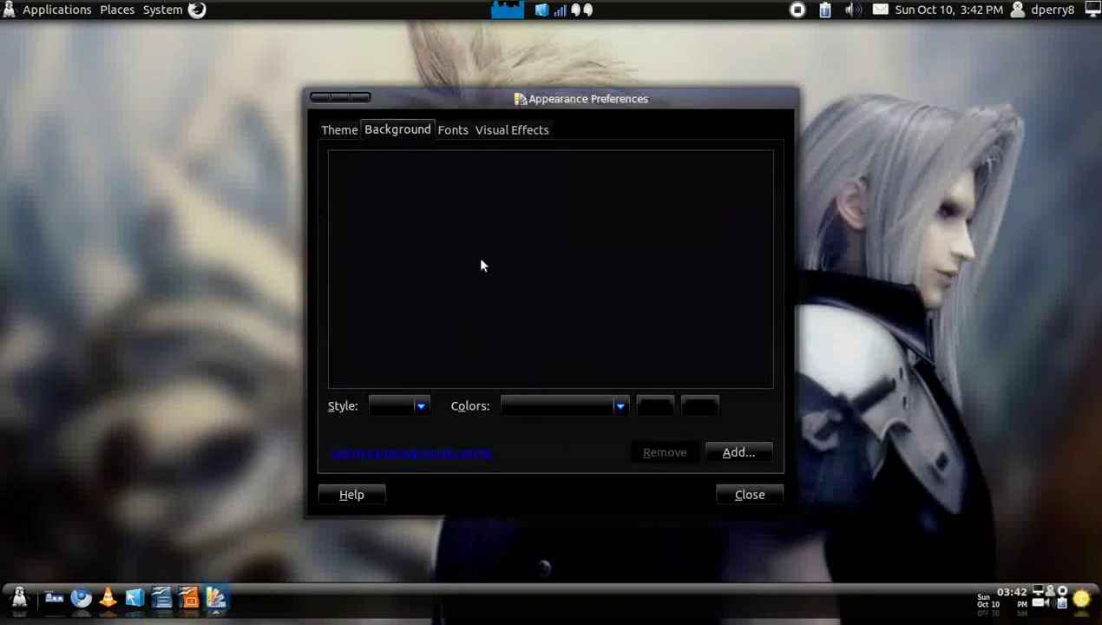
{"action": "left_click", "coordinate": [539, 133]}
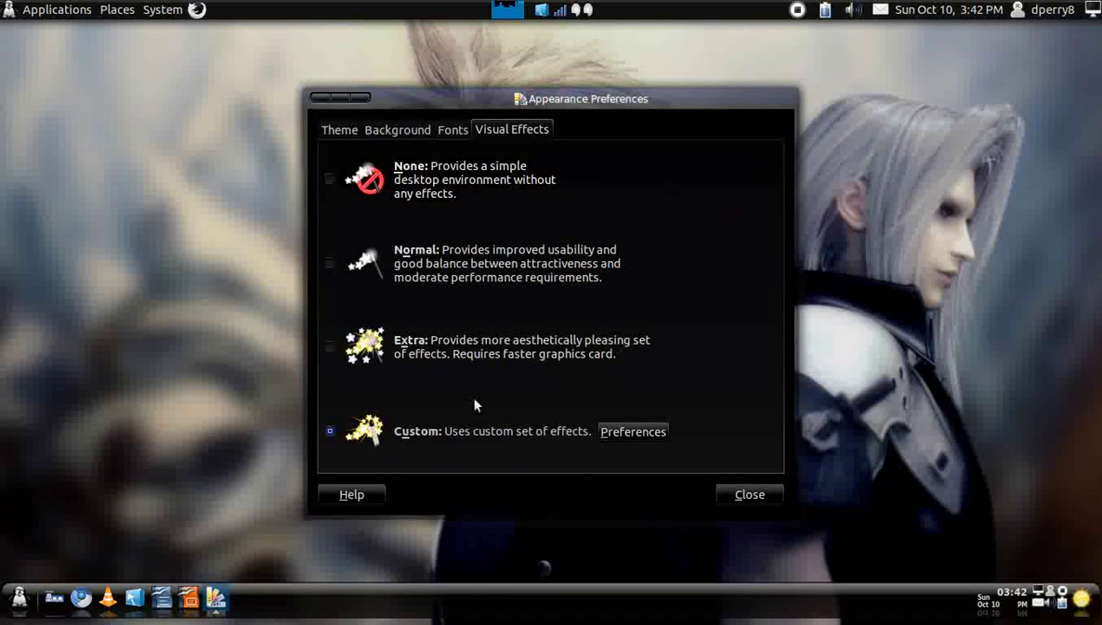
{"action": "left_click", "coordinate": [616, 434]}
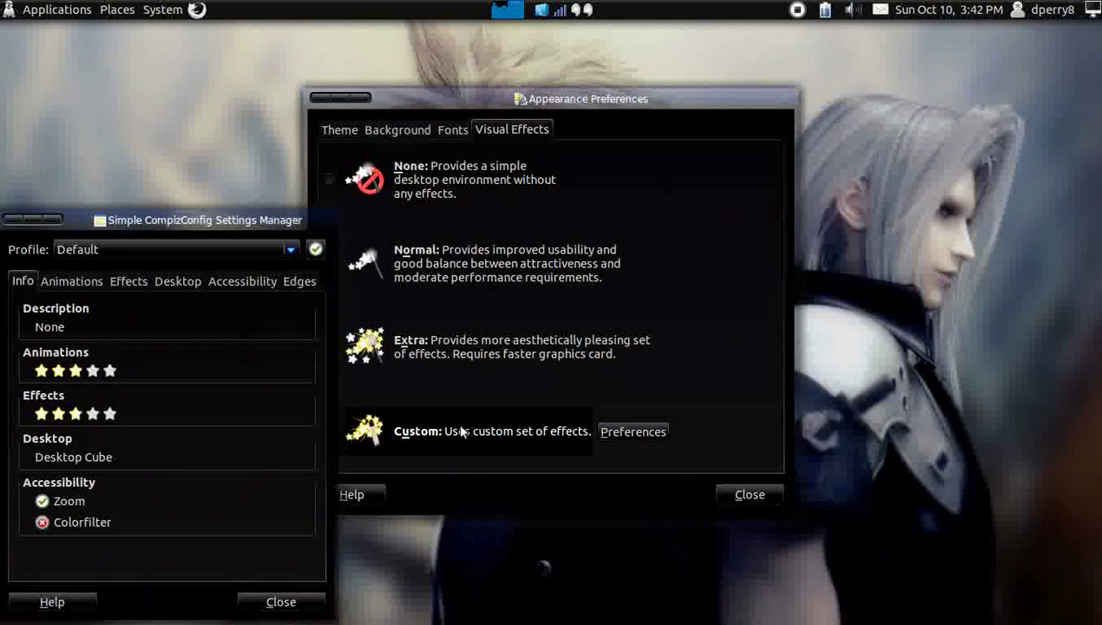
{"action": "left_click_drag", "start_coordinate": [265, 228], "coordinate": [303, 157]}
{"action": "left_click", "coordinate": [127, 211]}
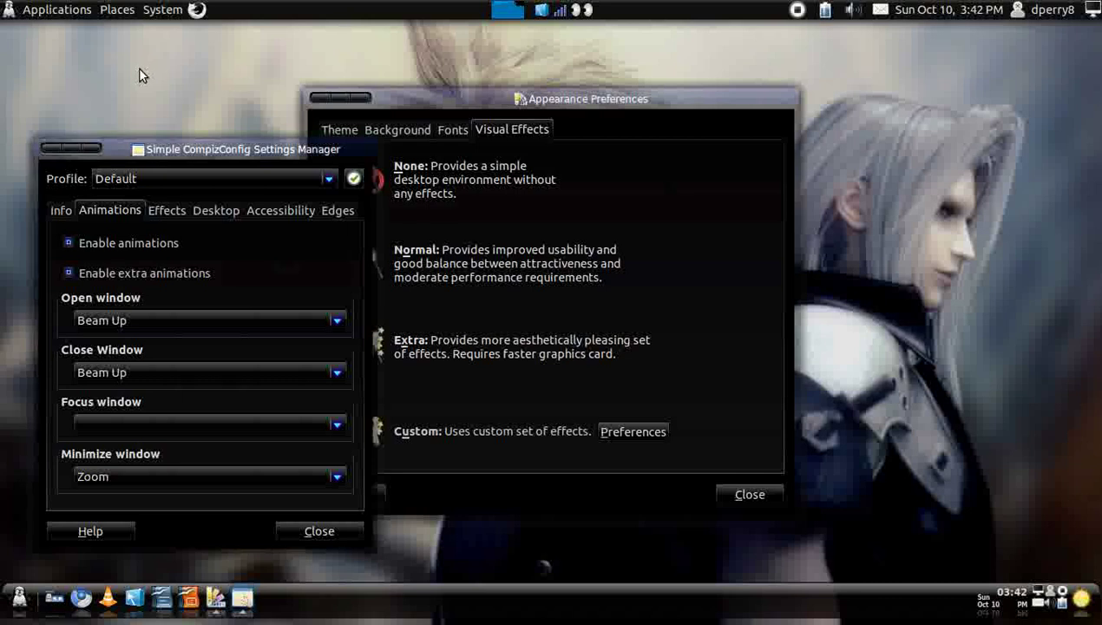
Launch Synaptic Package Manager from the system administration tools and authenticate with the administrator password.
{"action": "left_click", "coordinate": [145, 11]}
{"action": "mouse_move", "coordinate": [192, 32]}
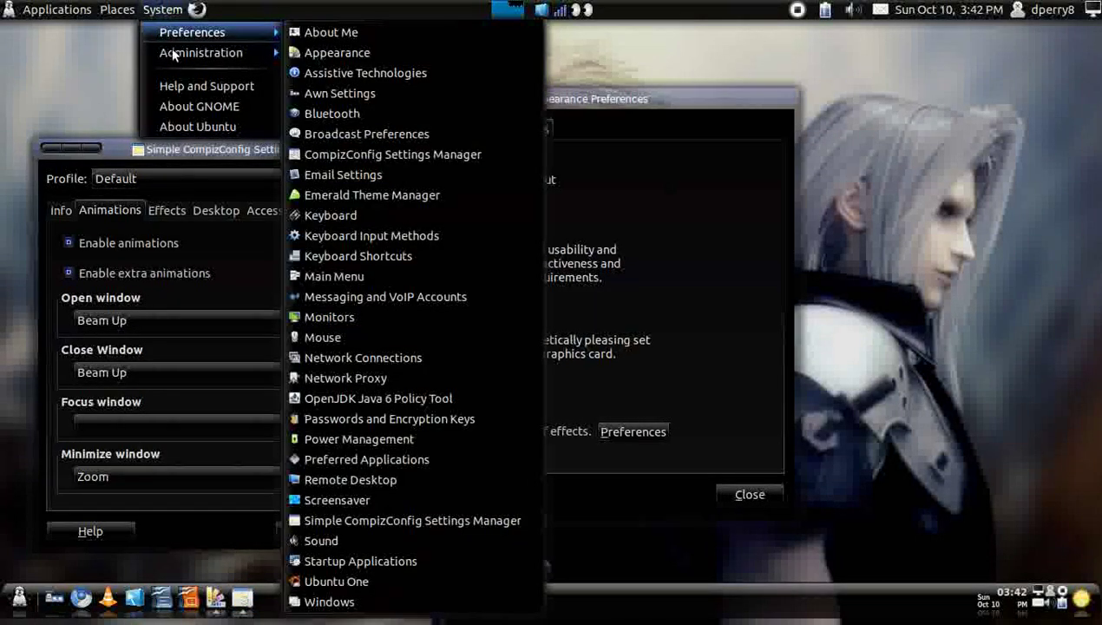
{"action": "mouse_move", "coordinate": [180, 53]}
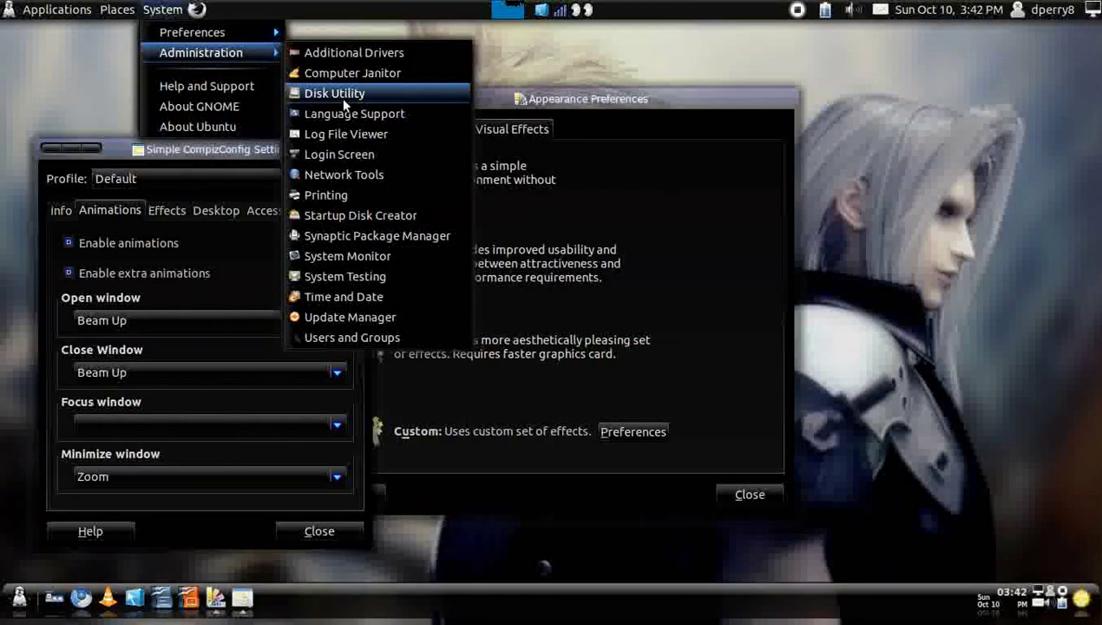
{"action": "left_click", "coordinate": [347, 242]}
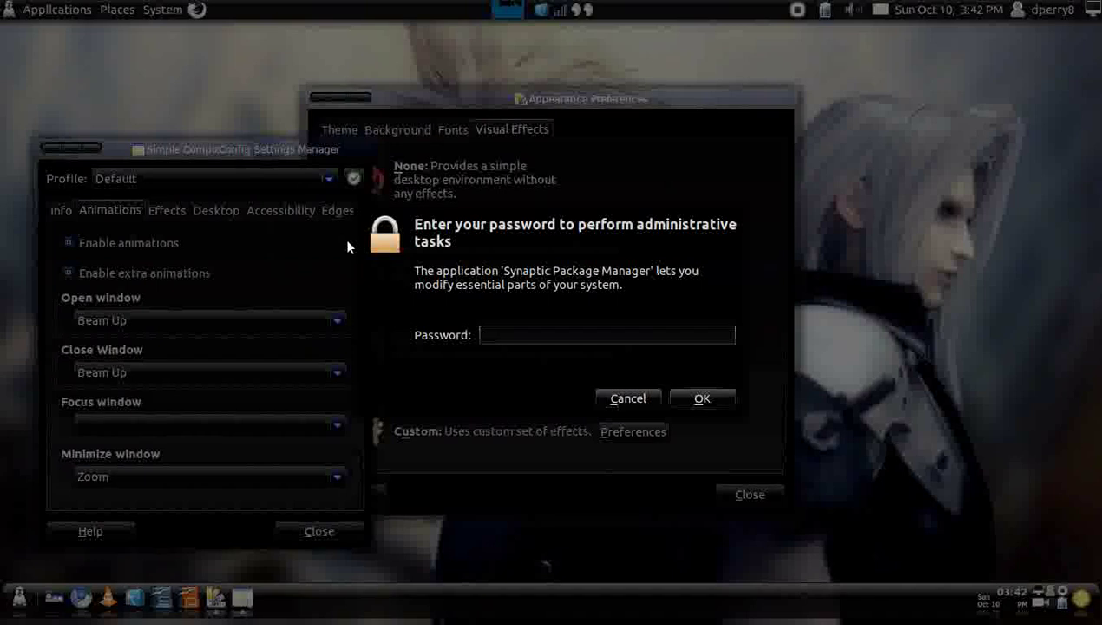
{"action": "type", "text": "*****"}
{"action": "key", "text": "Return"}
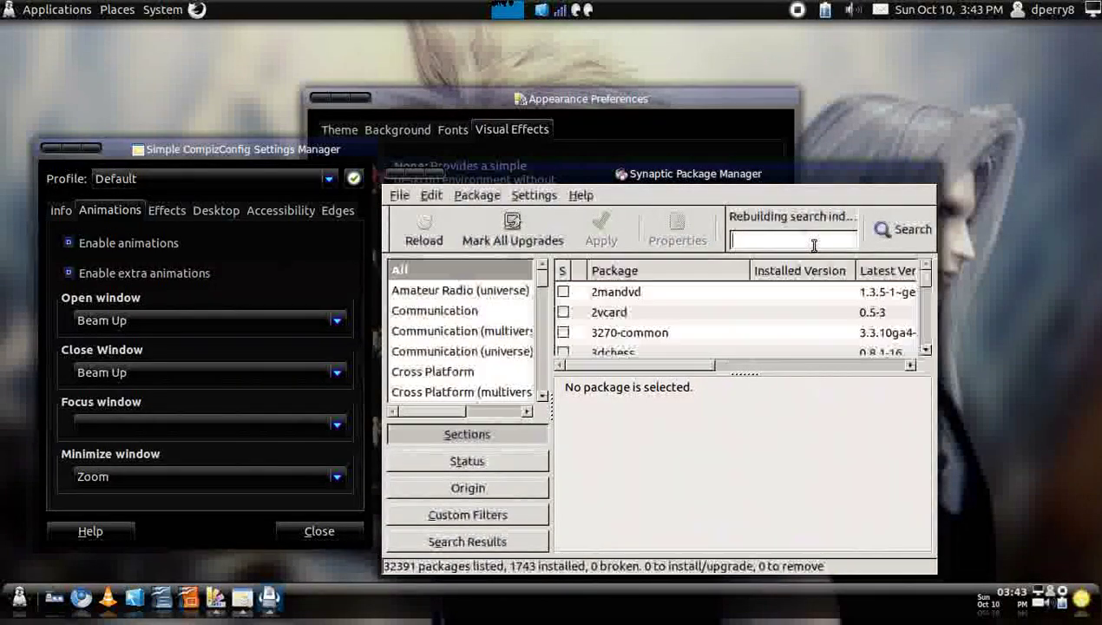
Search the packages for "compiz-f", look through the matching entries, and close the package manager.
{"action": "type", "text": "com"}
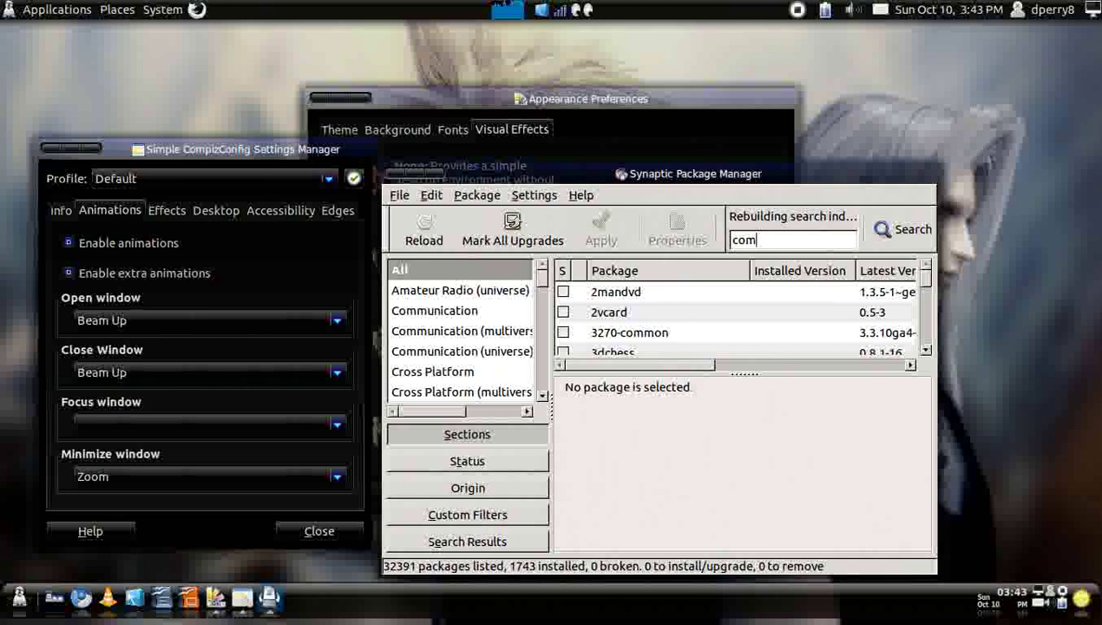
{"action": "type", "text": "piz"}
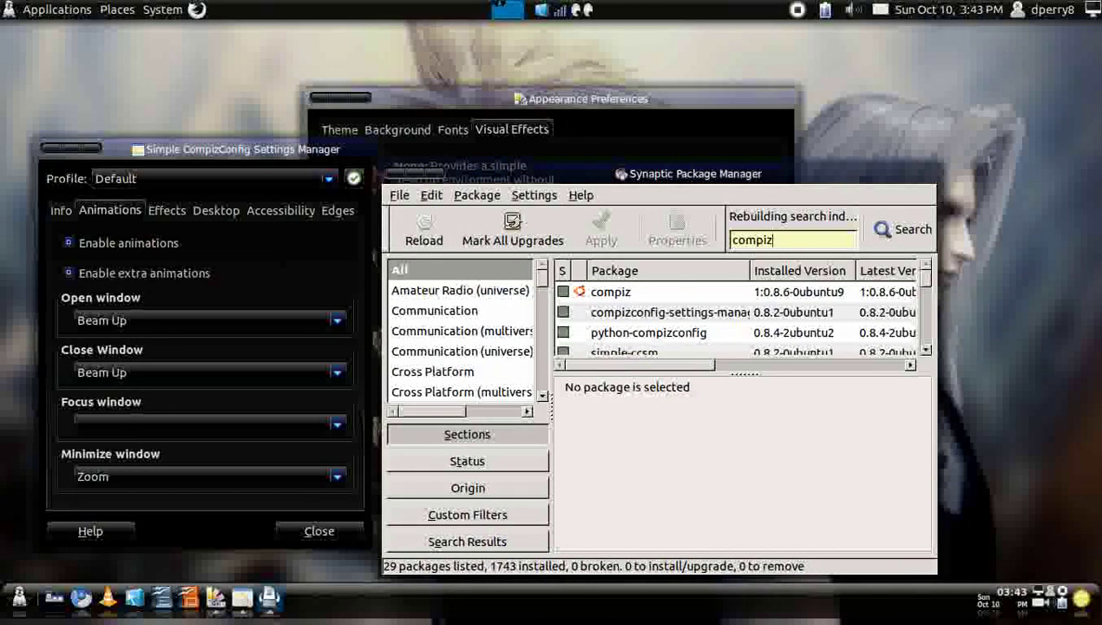
{"action": "type", "text": "-"}
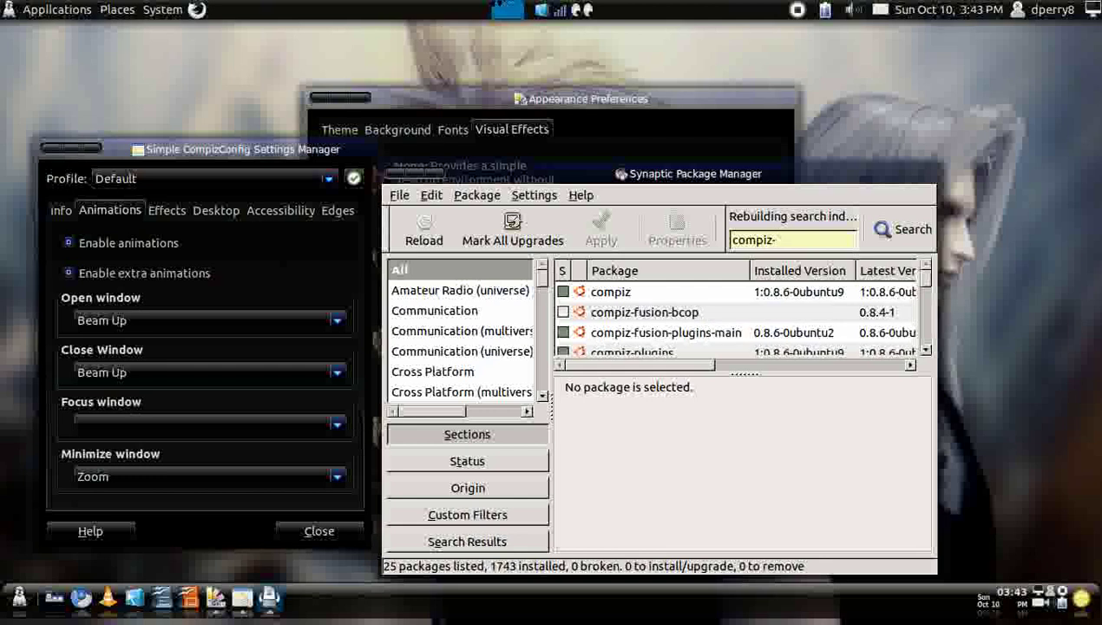
{"action": "type", "text": "f"}
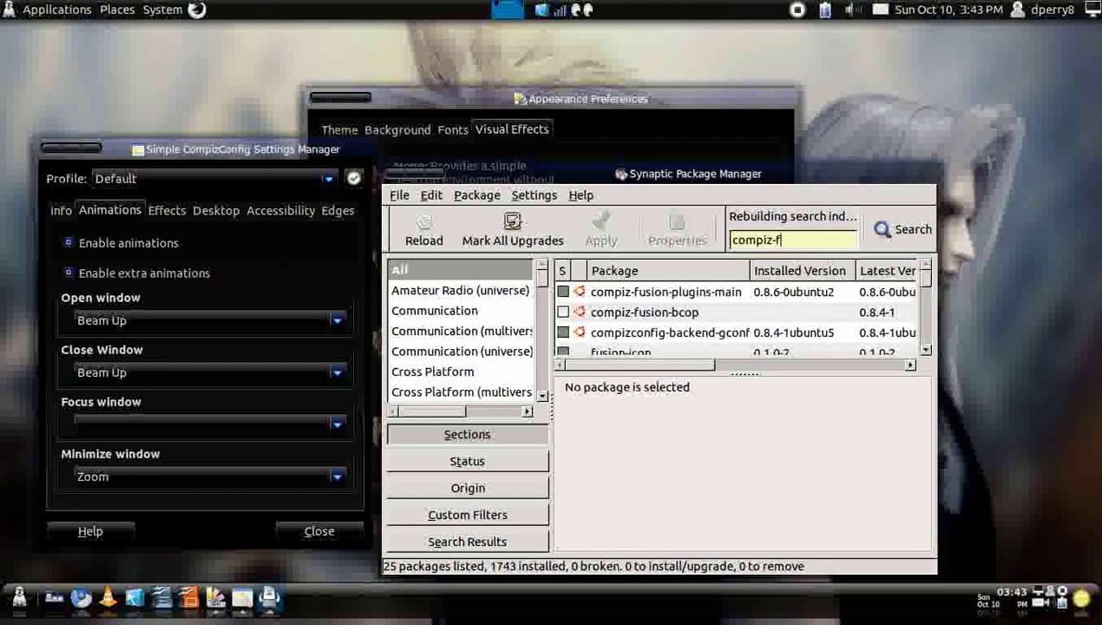
{"action": "scroll", "coordinate": [754, 313], "scroll_direction": "down", "scroll_amount": 2}
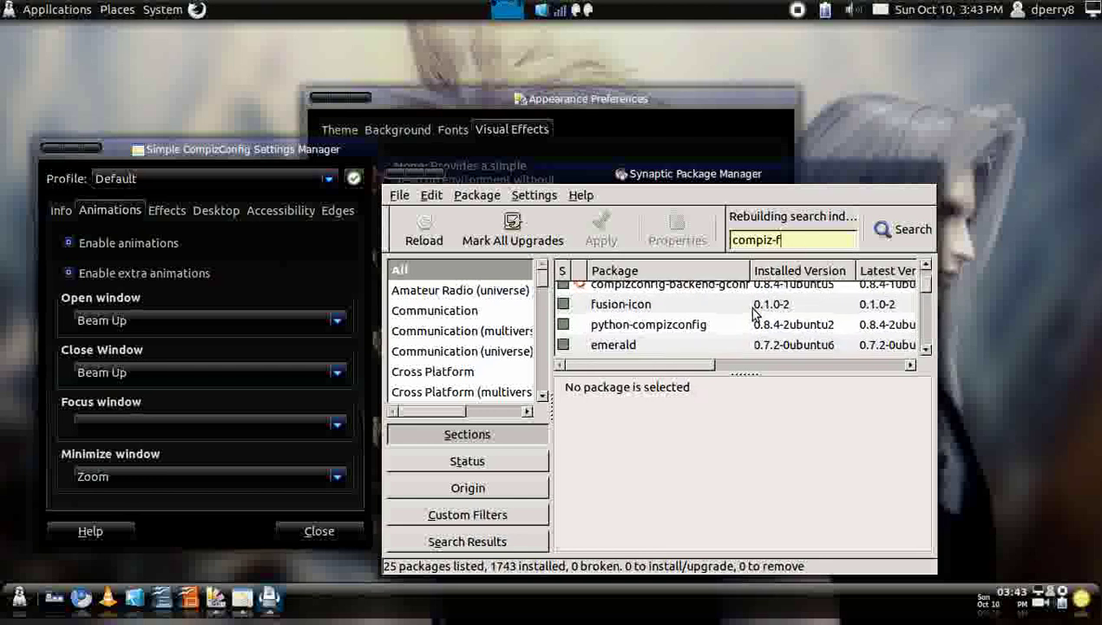
{"action": "scroll", "coordinate": [753, 312], "scroll_direction": "down", "scroll_amount": 2}
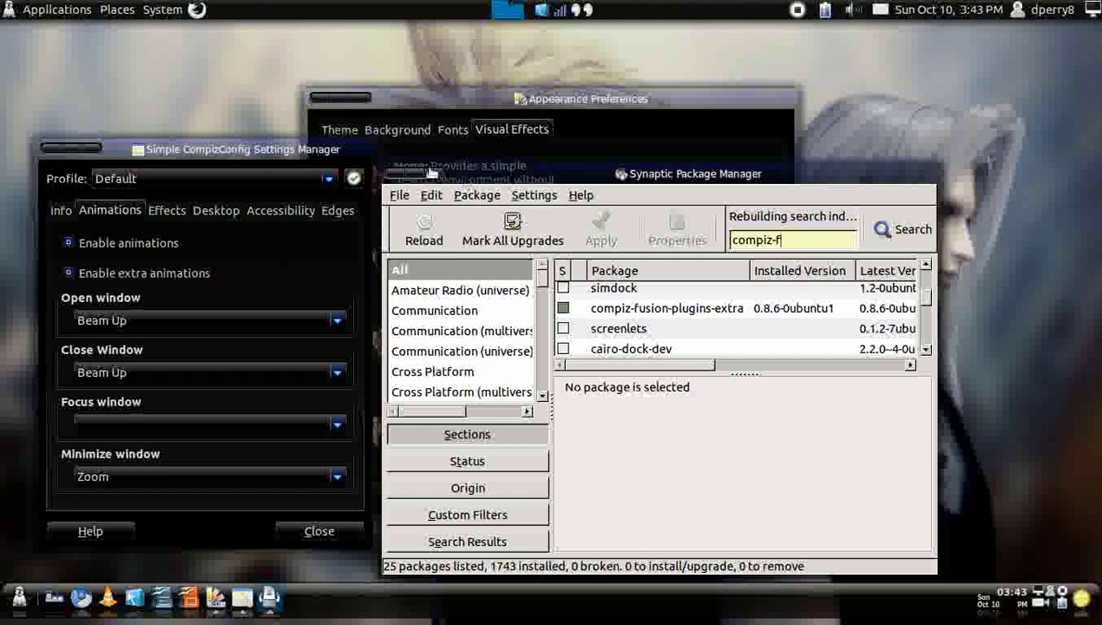
{"action": "left_click", "coordinate": [430, 174]}
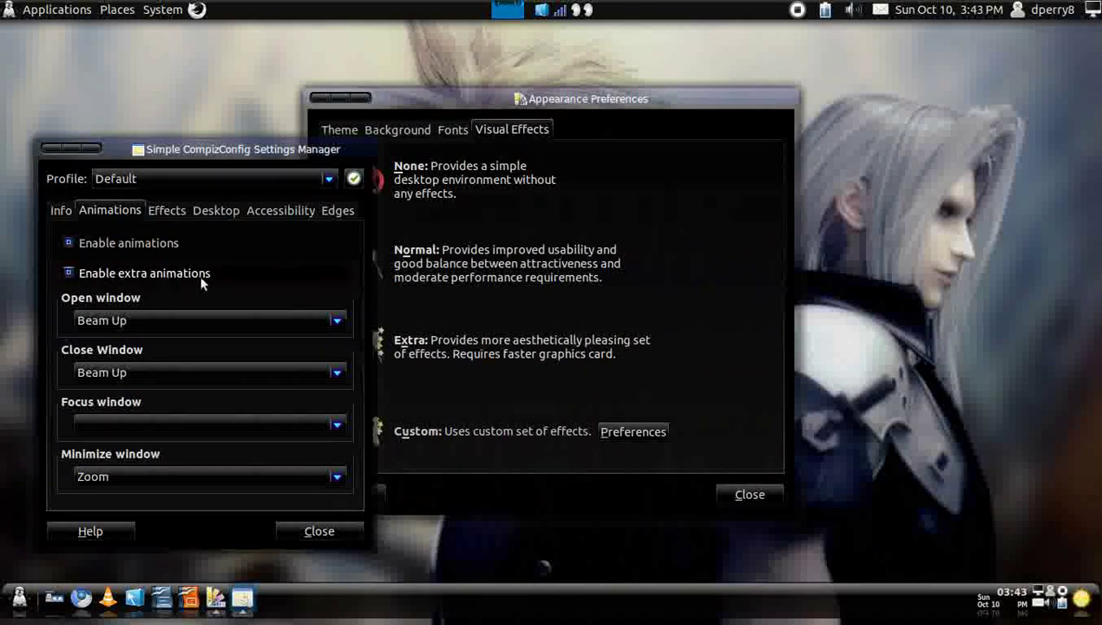
Look through the available open-window animations and select Beam Up.
{"action": "left_click", "coordinate": [200, 314]}
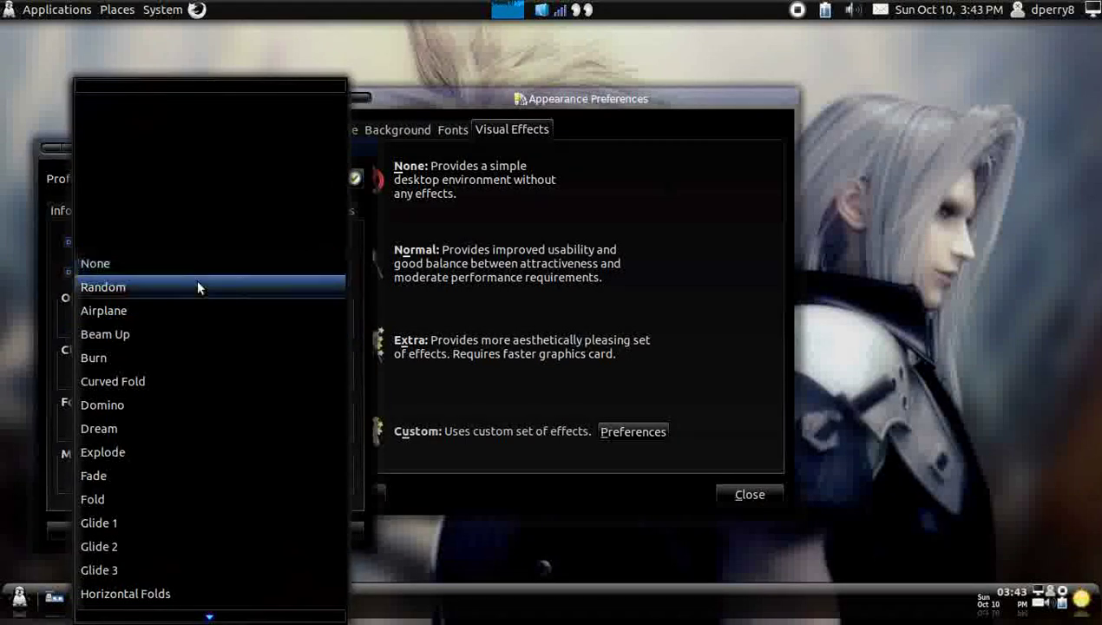
{"action": "mouse_move", "coordinate": [156, 617]}
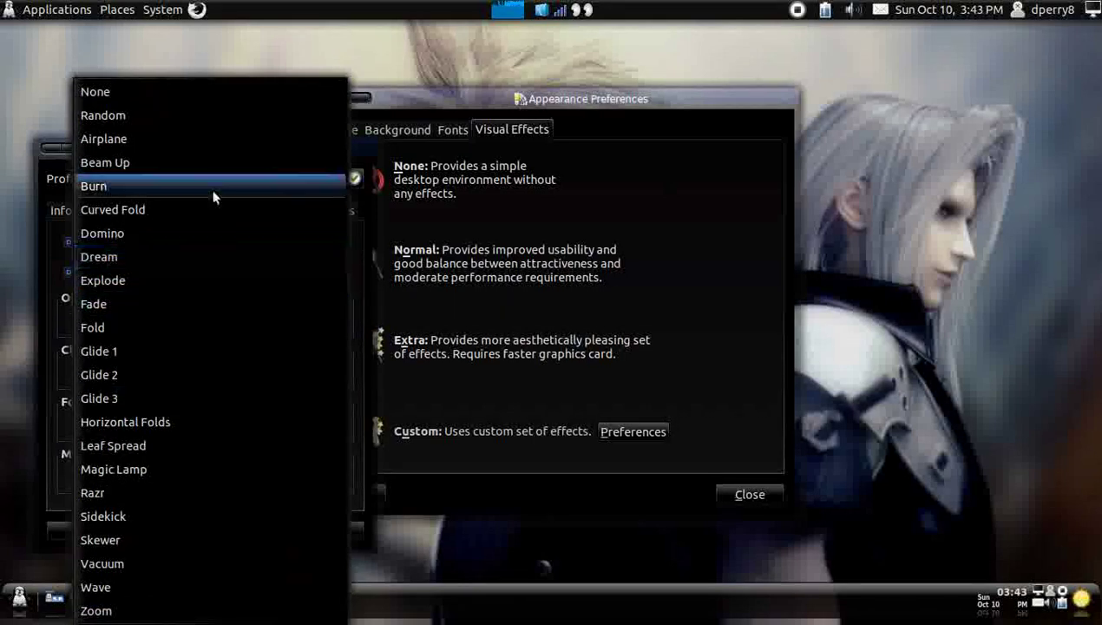
{"action": "left_click", "coordinate": [217, 167]}
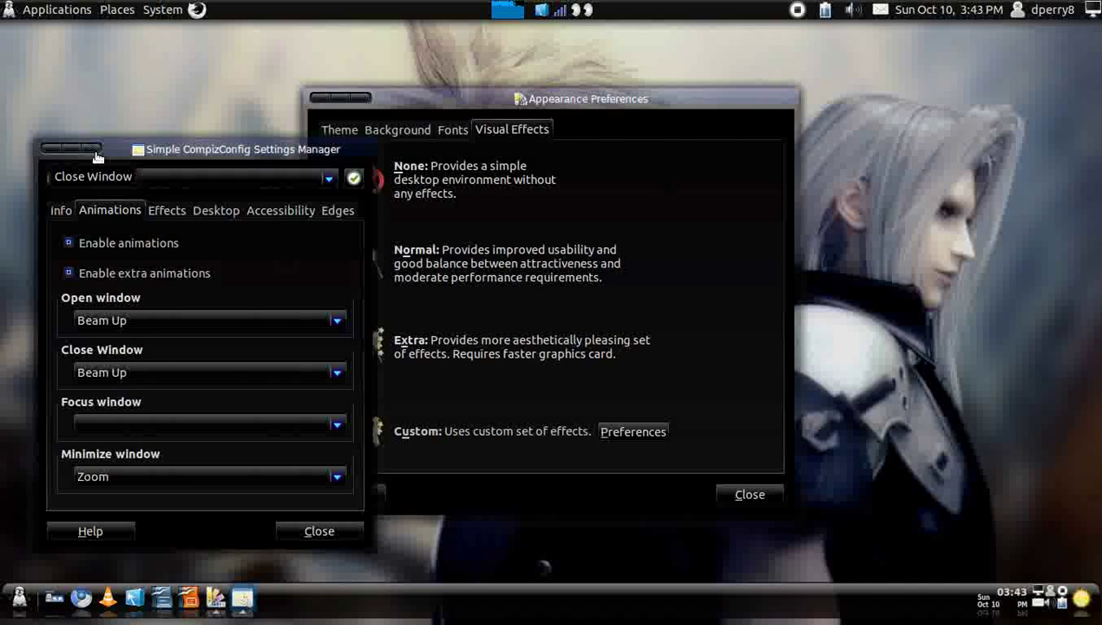
Select Ring Switcher as the switcher effect and move the settings window partly over Appearance Preferences.
{"action": "left_click", "coordinate": [158, 209]}
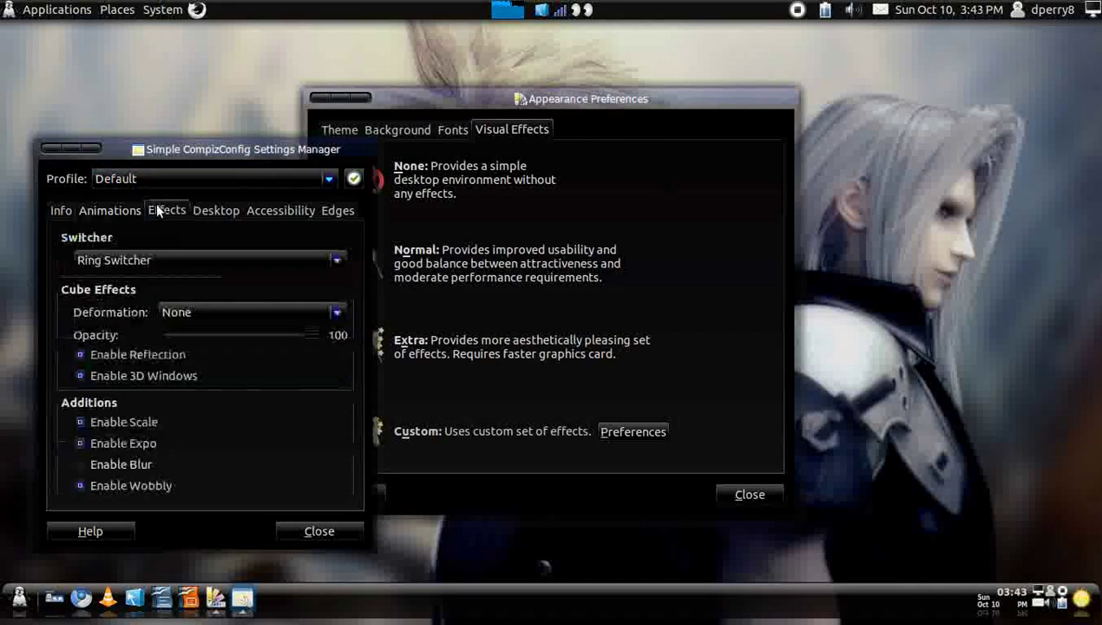
{"action": "left_click", "coordinate": [182, 252]}
{"action": "left_click", "coordinate": [182, 258]}
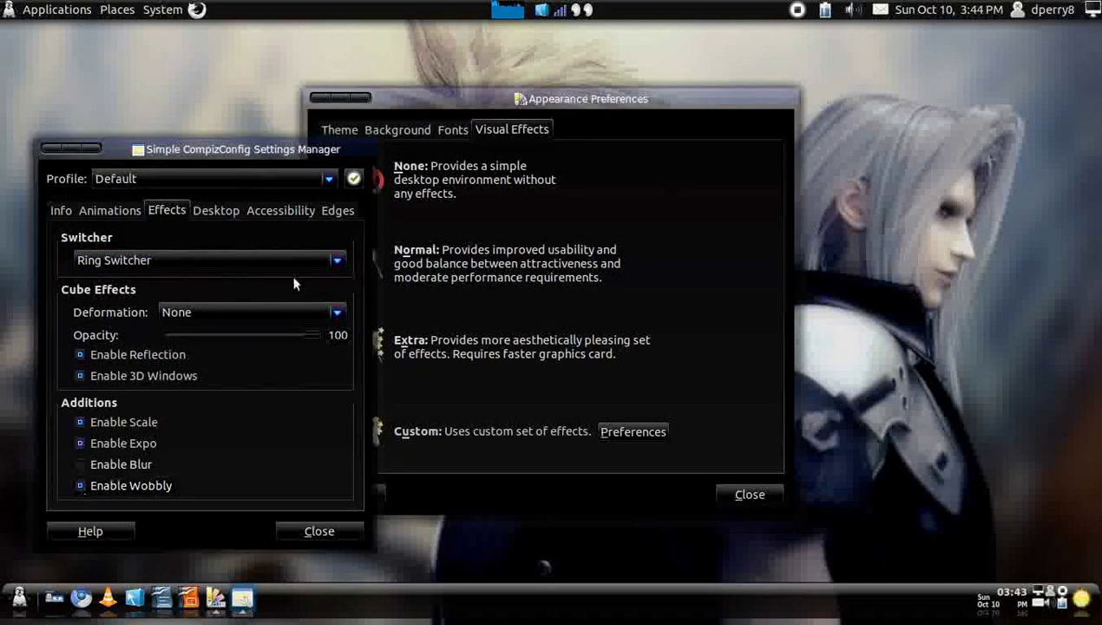
{"action": "left_click_drag", "start_coordinate": [241, 160], "coordinate": [337, 108]}
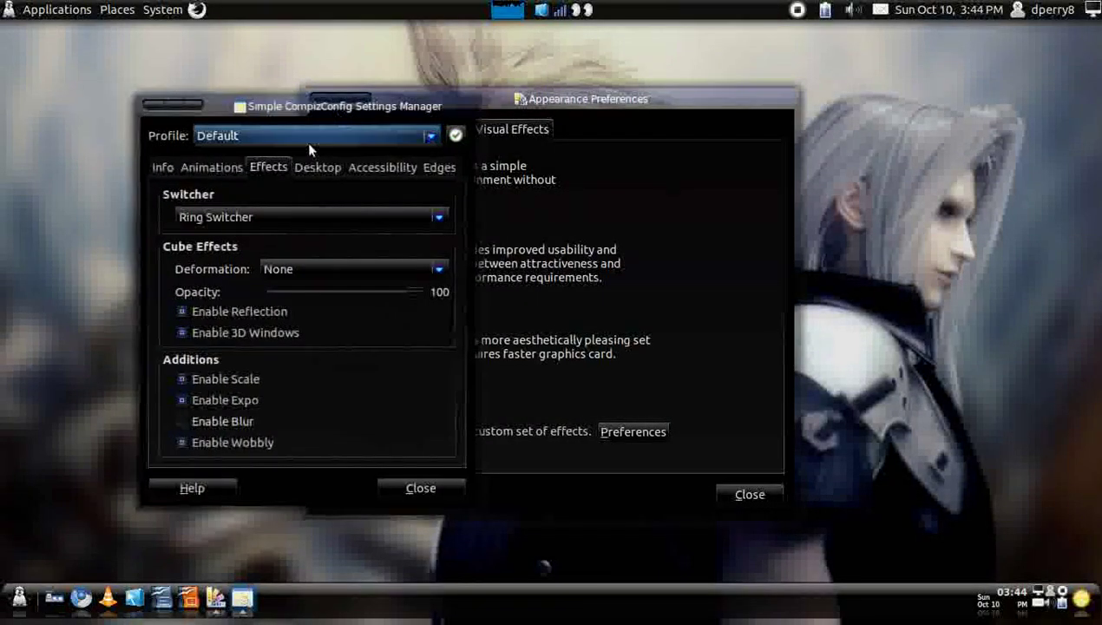
Select Desktop Cube as the desktop appearance and demonstrate it by rotating the cube one face to the left.
{"action": "left_click", "coordinate": [315, 168]}
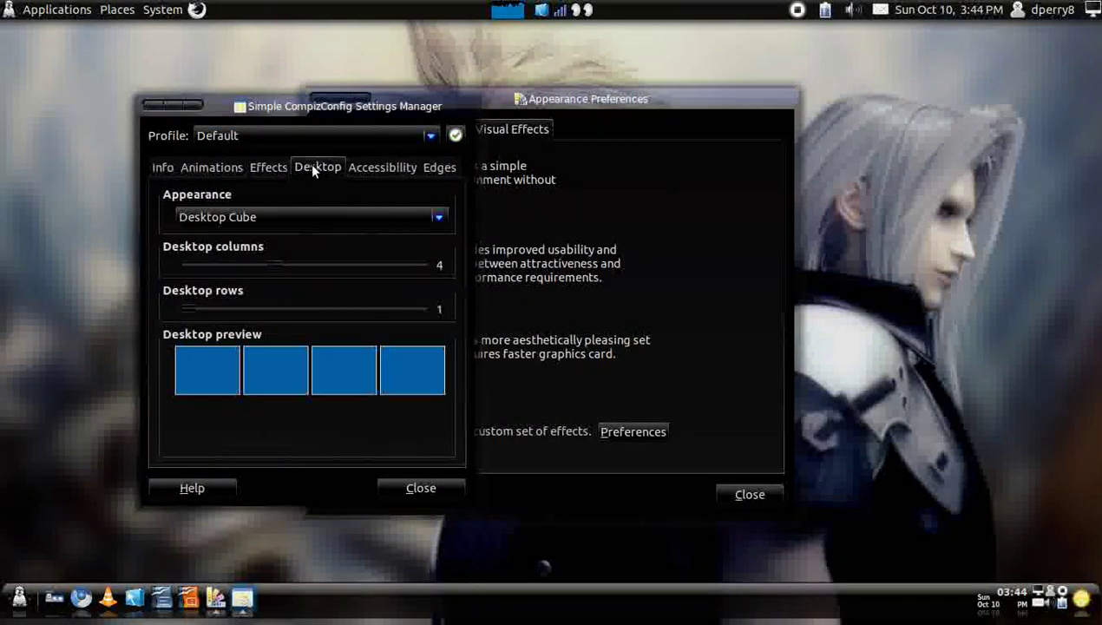
{"action": "left_click", "coordinate": [337, 217]}
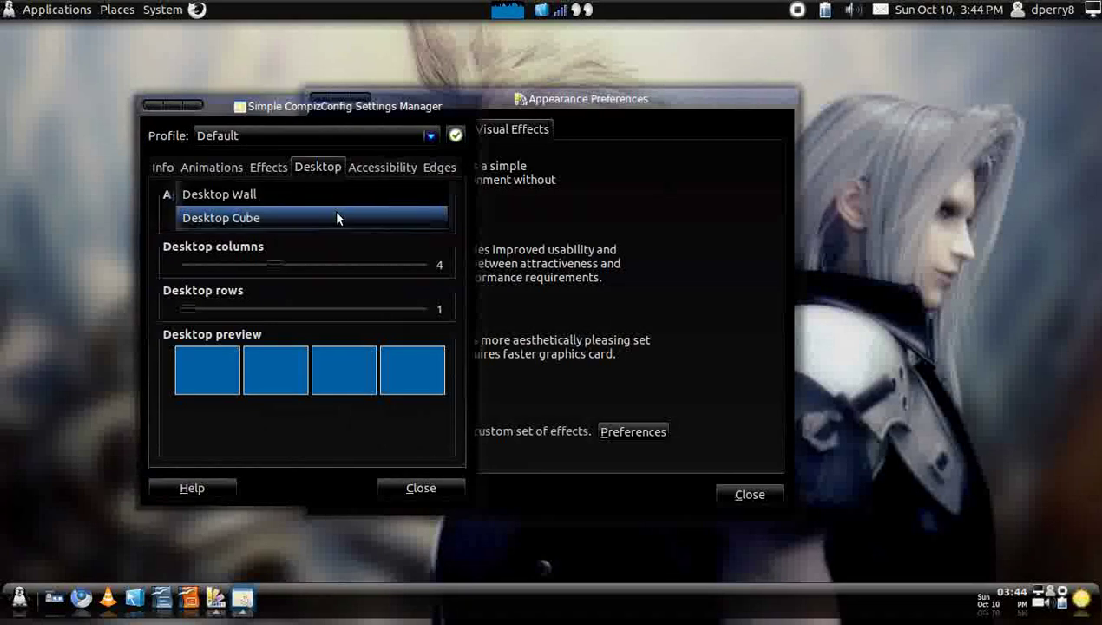
{"action": "left_click", "coordinate": [337, 218]}
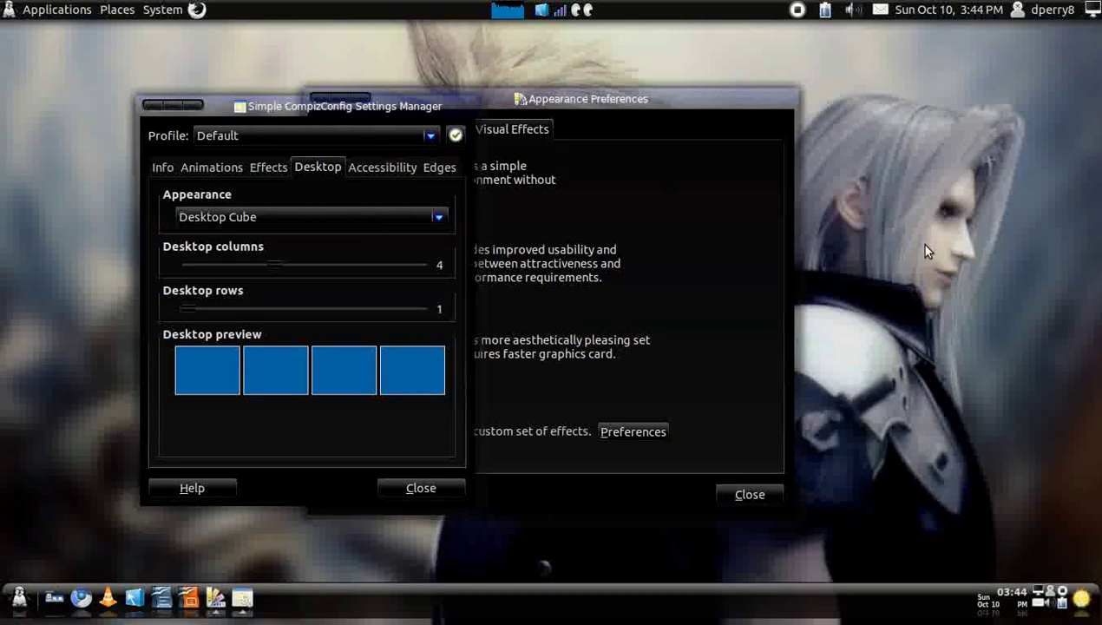
{"action": "key", "text": "ctrl+alt+Left"}
Review the Accessibility, Animations and Info settings, then close Simple CompizConfig Settings Manager and Appearance Preferences.
{"action": "left_click", "coordinate": [387, 169]}
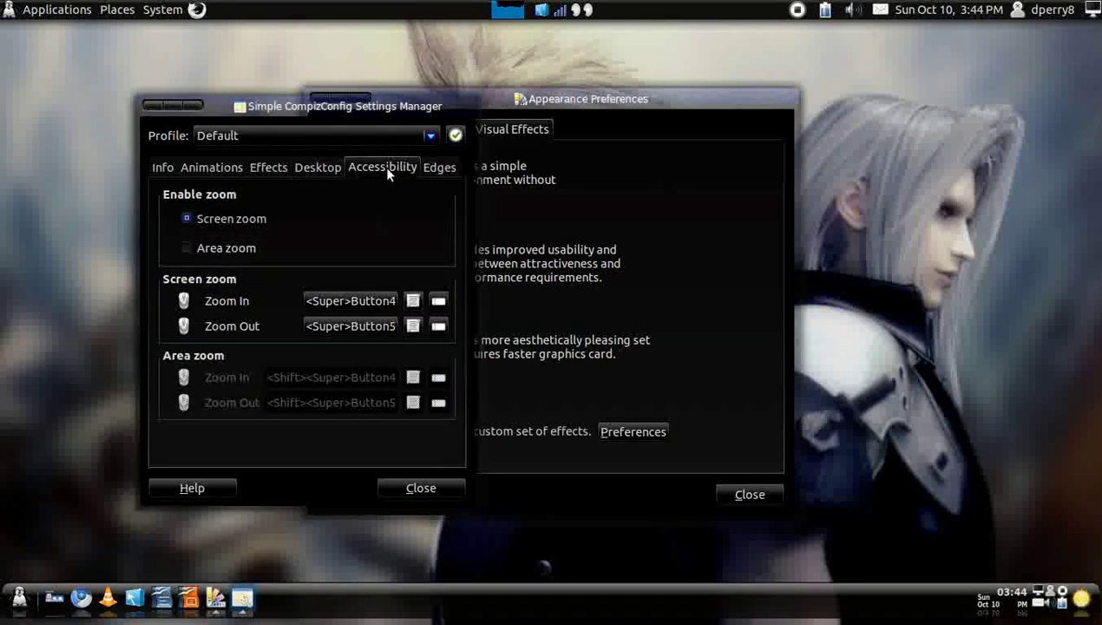
{"action": "left_click", "coordinate": [191, 170]}
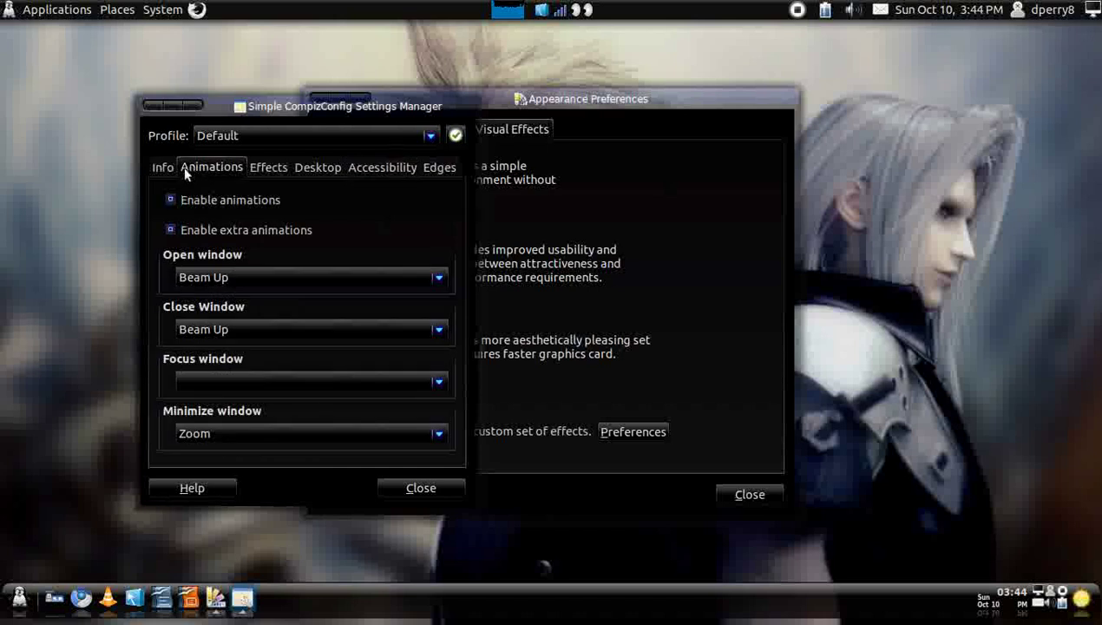
{"action": "left_click", "coordinate": [170, 167]}
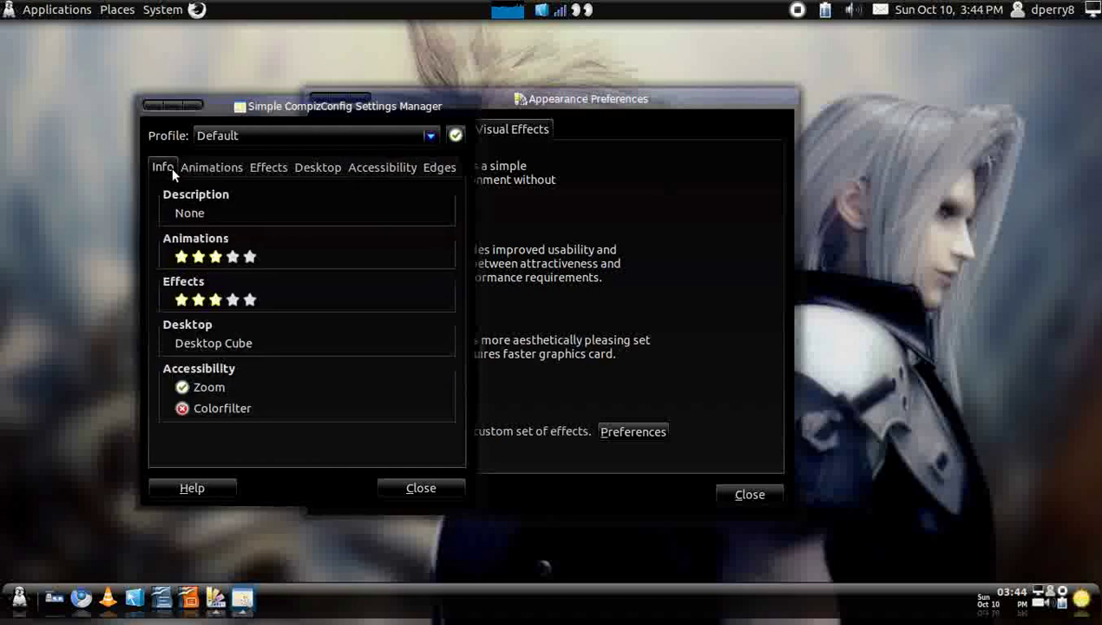
{"action": "left_click", "coordinate": [192, 107]}
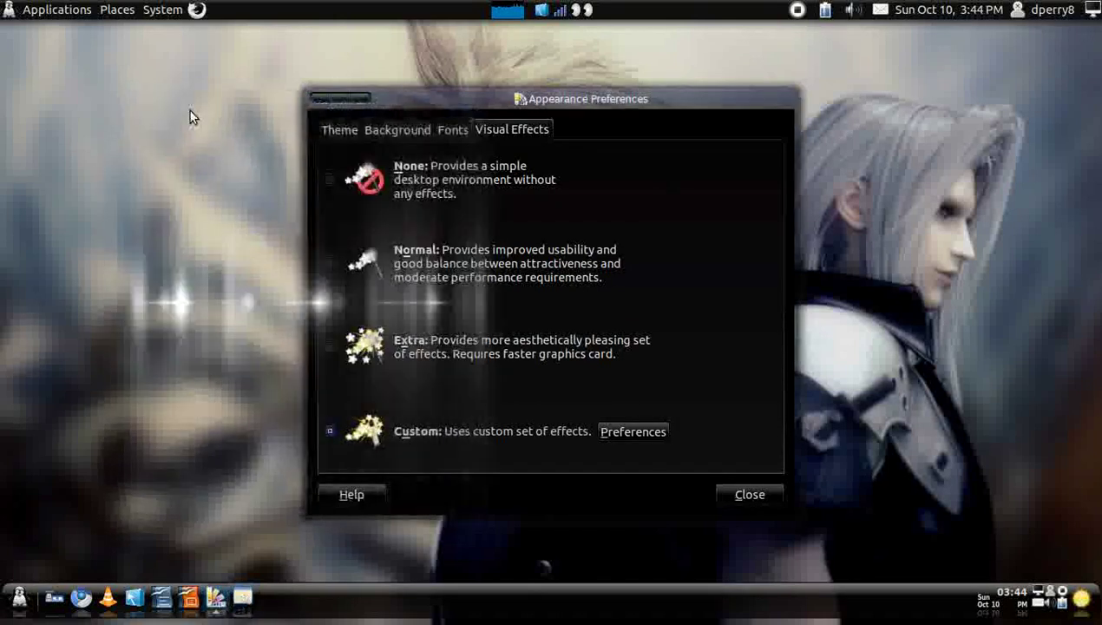
{"action": "left_click", "coordinate": [361, 100]}
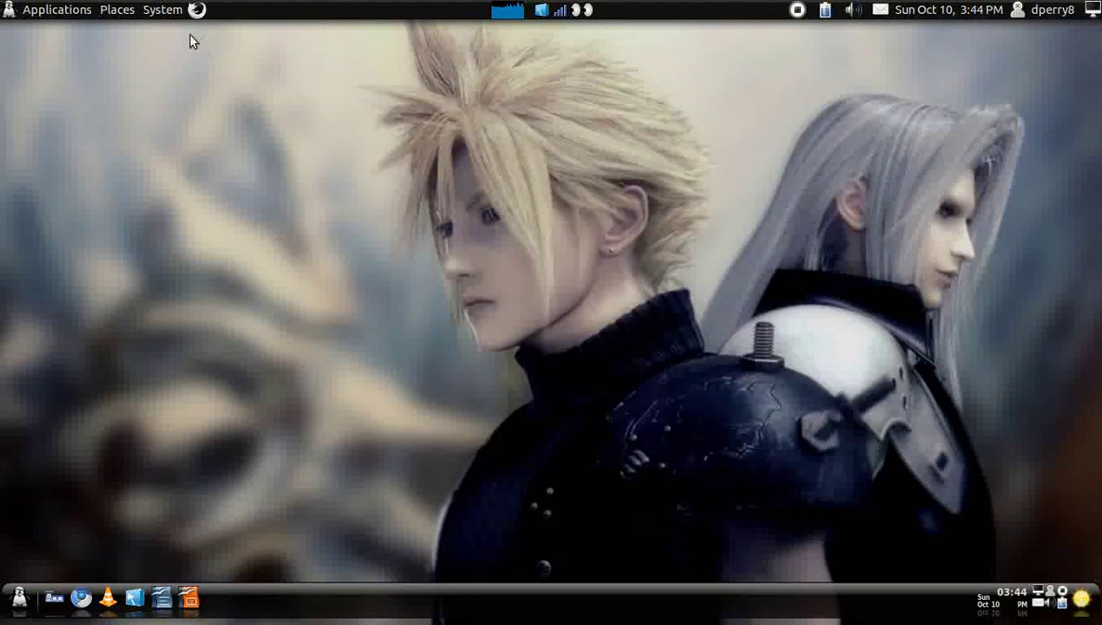
Launch the full CompizConfig Settings Manager and open the Appearance settings of the Desktop Cube plugin.
{"action": "left_click", "coordinate": [165, 13]}
{"action": "mouse_move", "coordinate": [191, 33]}
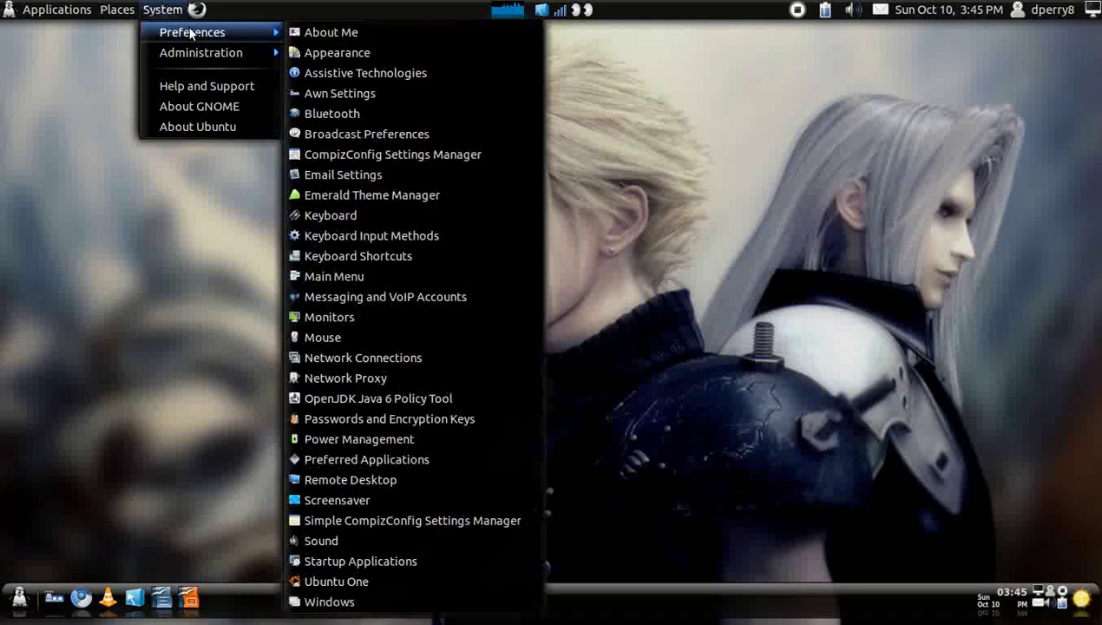
{"action": "left_click", "coordinate": [353, 153]}
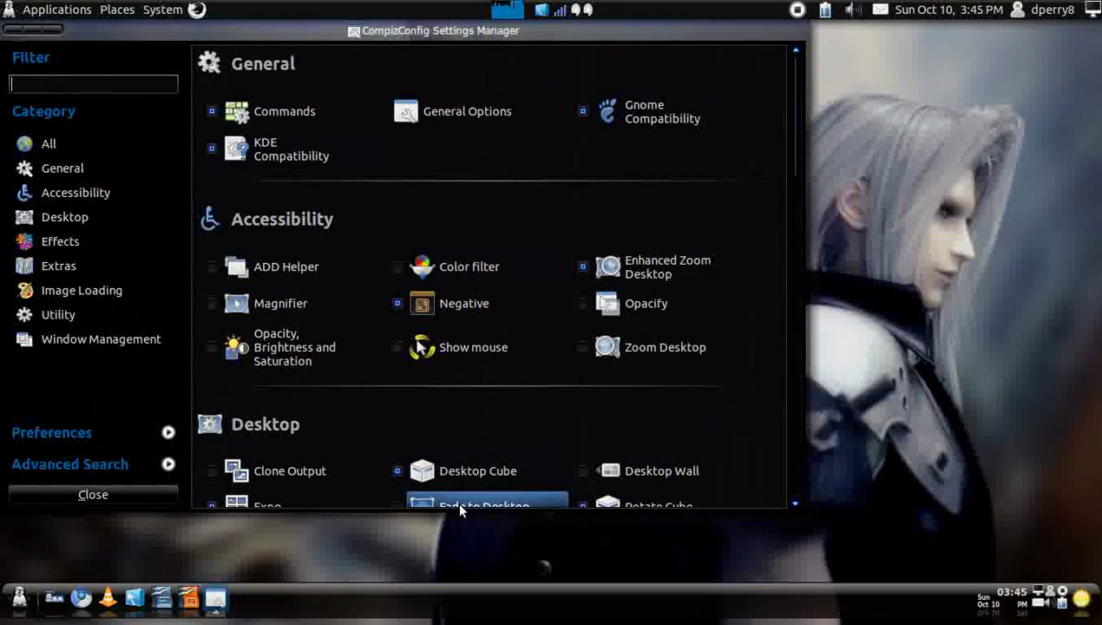
{"action": "scroll", "coordinate": [487, 438], "scroll_direction": "down", "scroll_amount": 3}
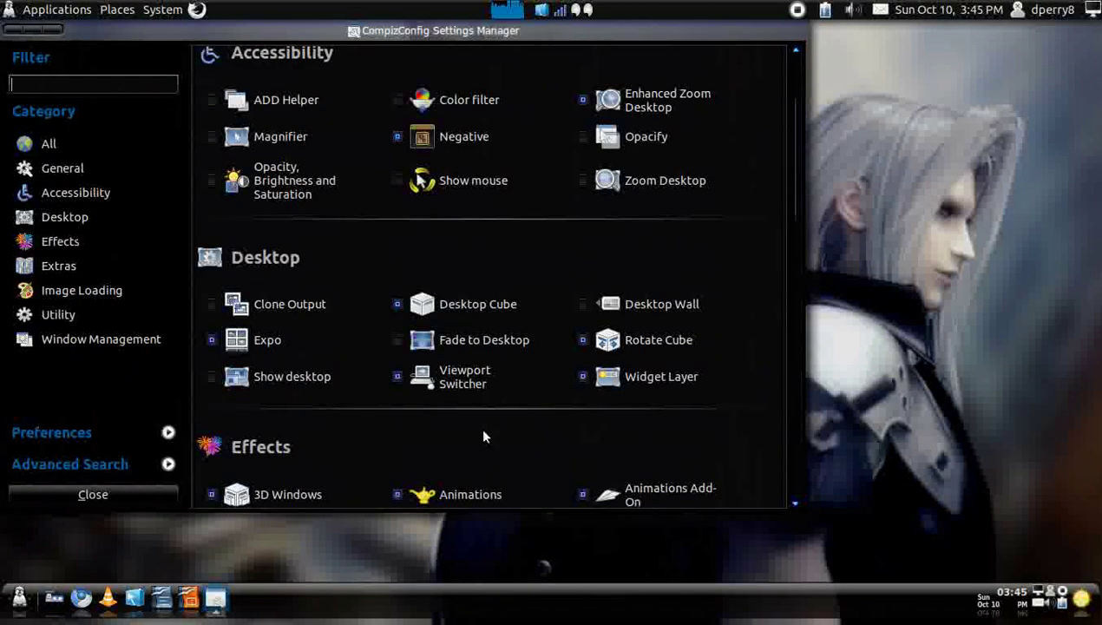
{"action": "left_click", "coordinate": [465, 308]}
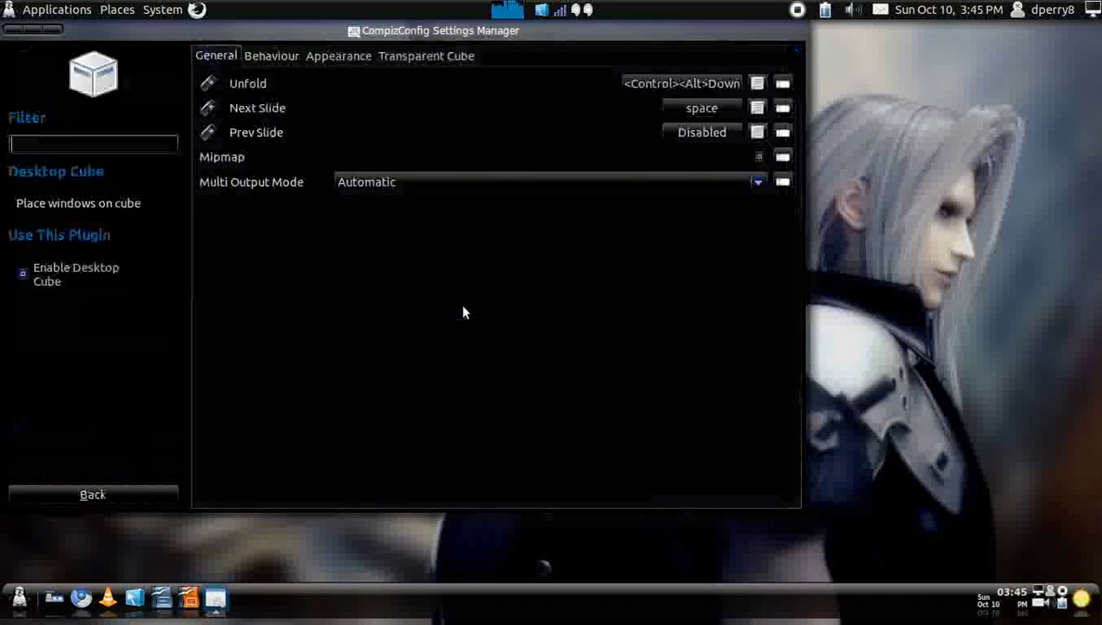
{"action": "left_click", "coordinate": [330, 56]}
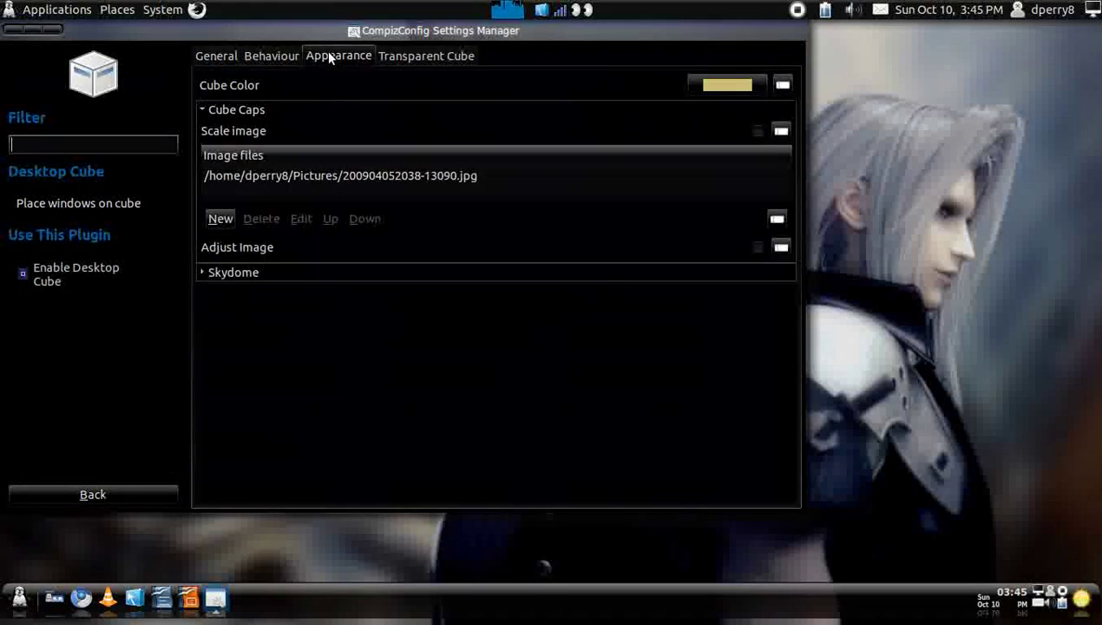
Show the Skydome options of the Desktop Cube plugin and browse the Pictures folder for a skydome image.
{"action": "left_click", "coordinate": [286, 273]}
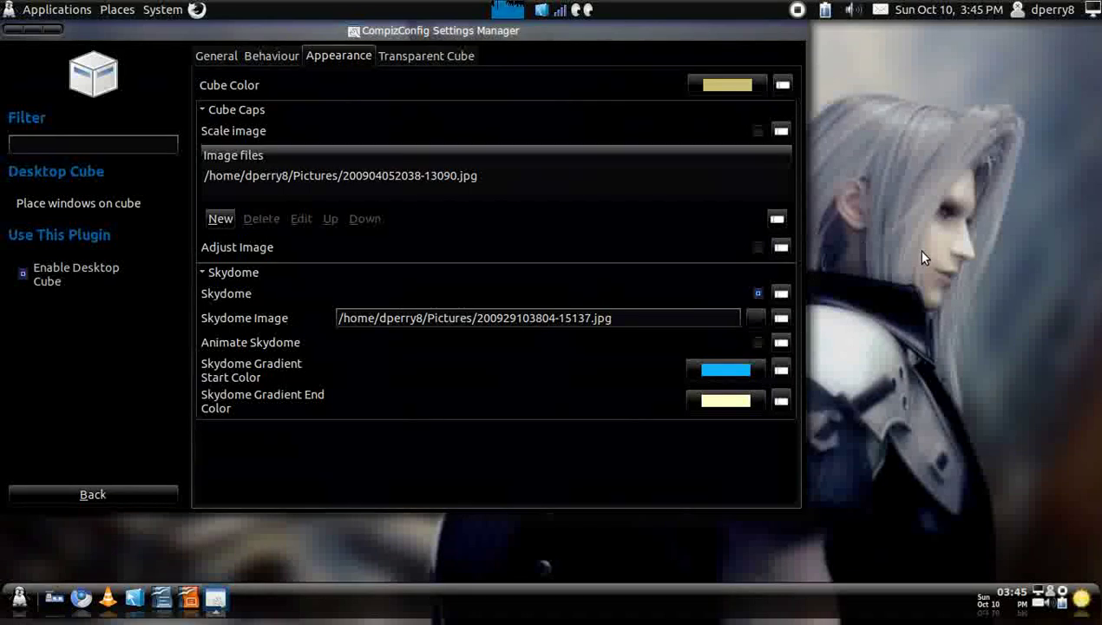
{"action": "left_click_drag", "start_coordinate": [915, 250], "coordinate": [915, 250]}
{"action": "left_click", "coordinate": [756, 319]}
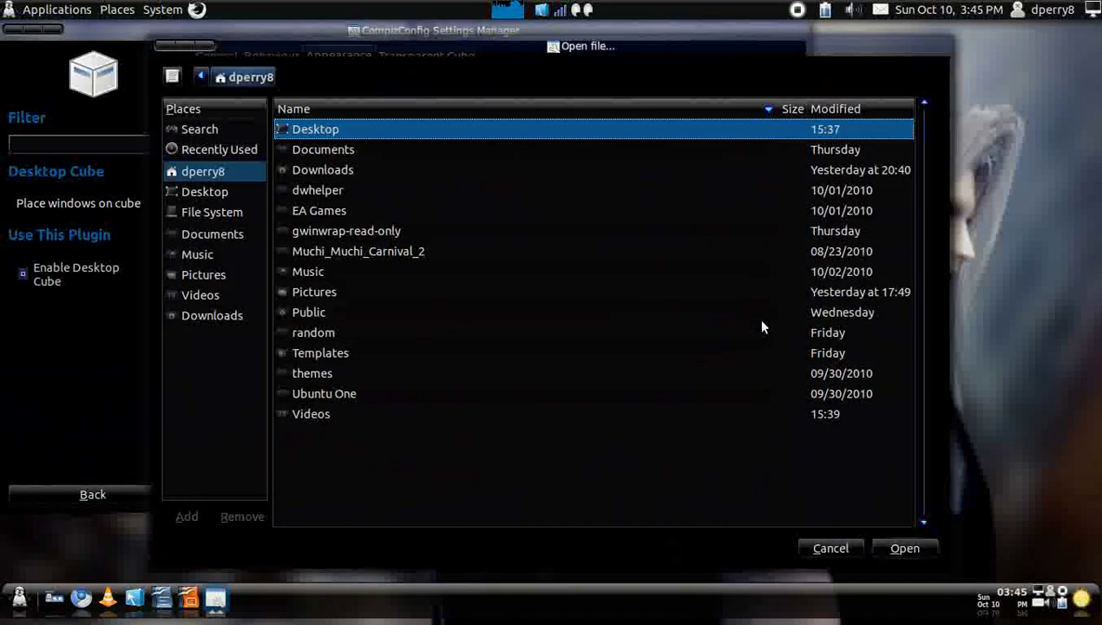
{"action": "double_click", "coordinate": [341, 299]}
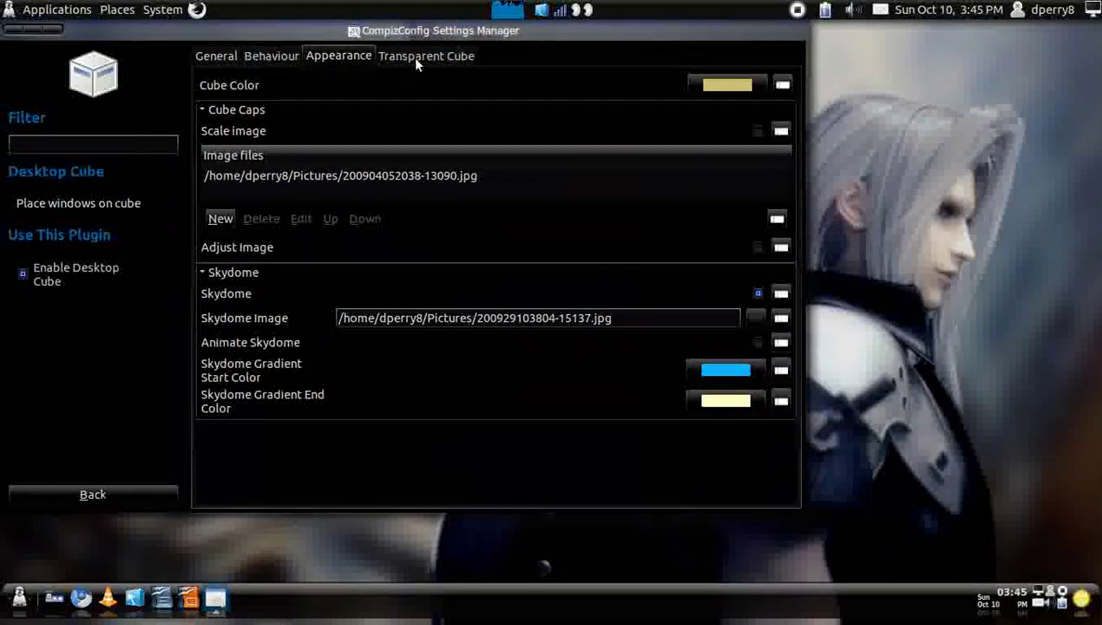
Demonstrate the transparent cube with Opacity When Not Rotating at 47.8049 by rotating the desktop, and restore that opacity to 100.
{"action": "left_click", "coordinate": [415, 57]}
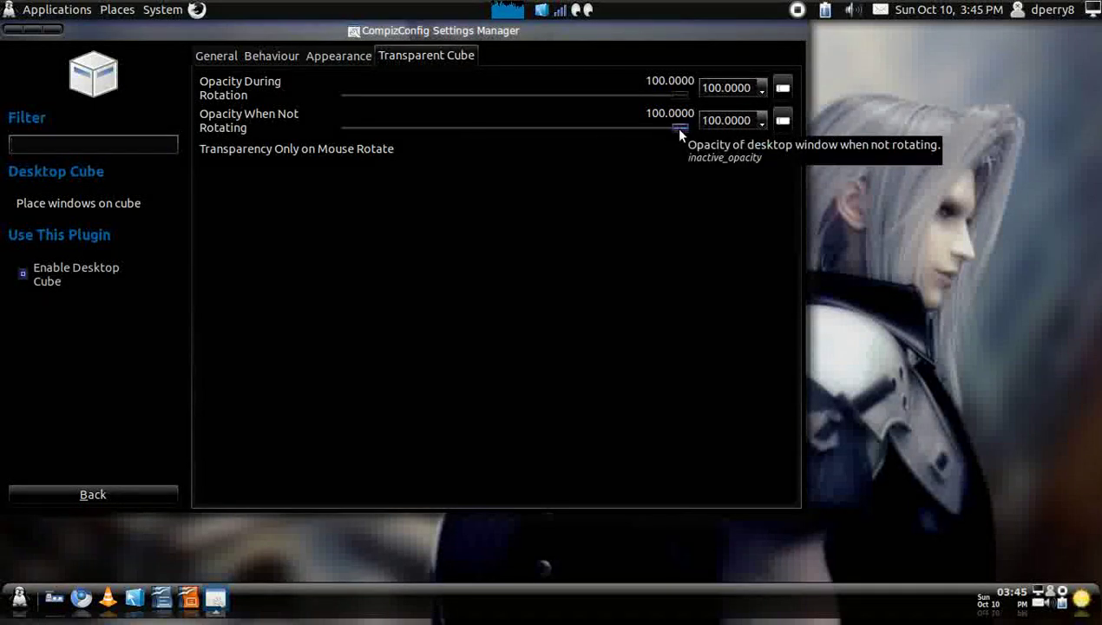
{"action": "left_click_drag", "start_coordinate": [680, 129], "coordinate": [507, 127]}
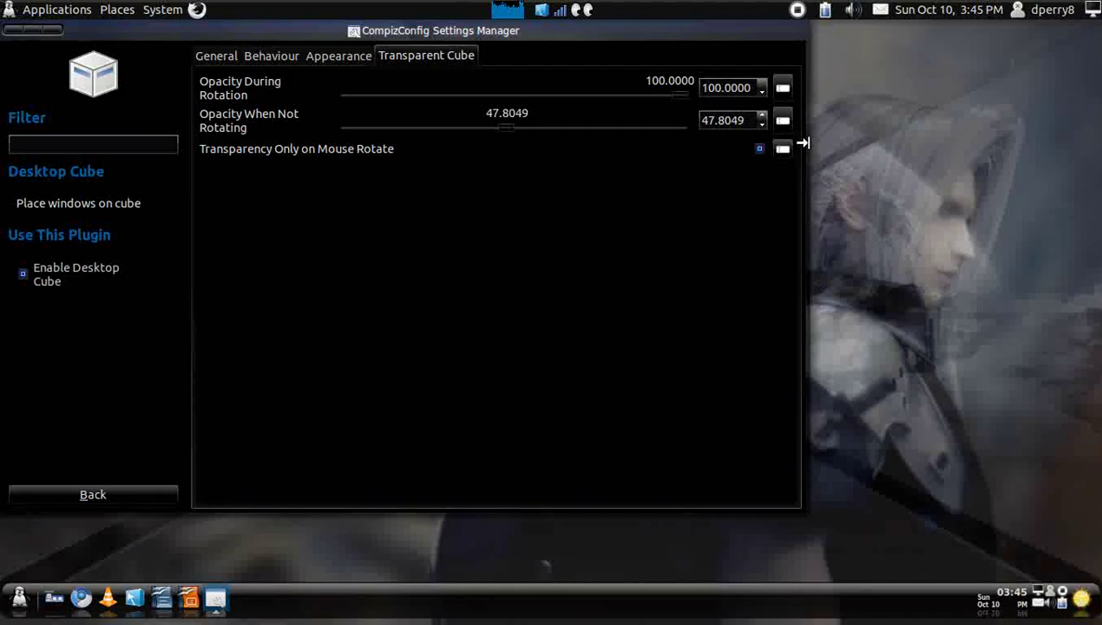
{"action": "key", "text": "ctrl+alt+Right"}
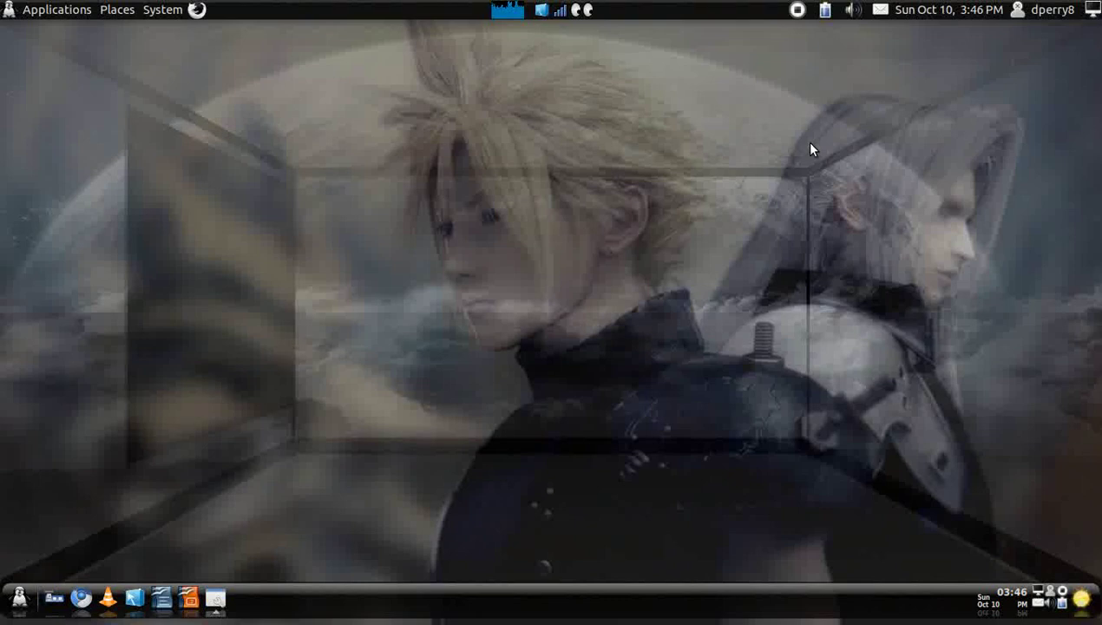
{"action": "key", "text": "ctrl+alt+Right"}
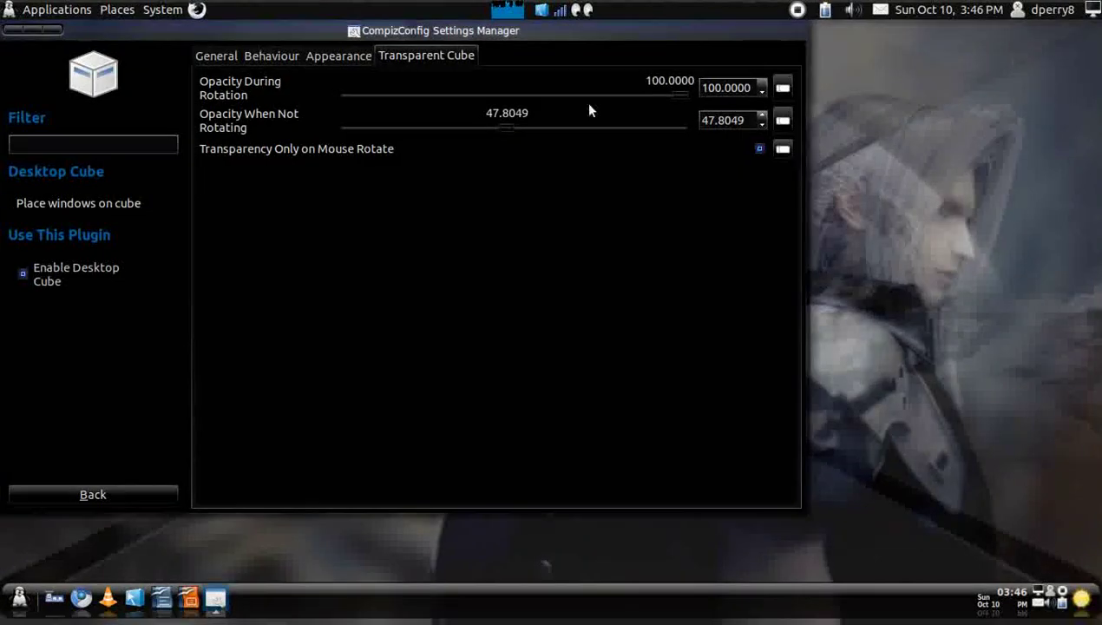
{"action": "left_click_drag", "start_coordinate": [508, 128], "coordinate": [688, 141]}
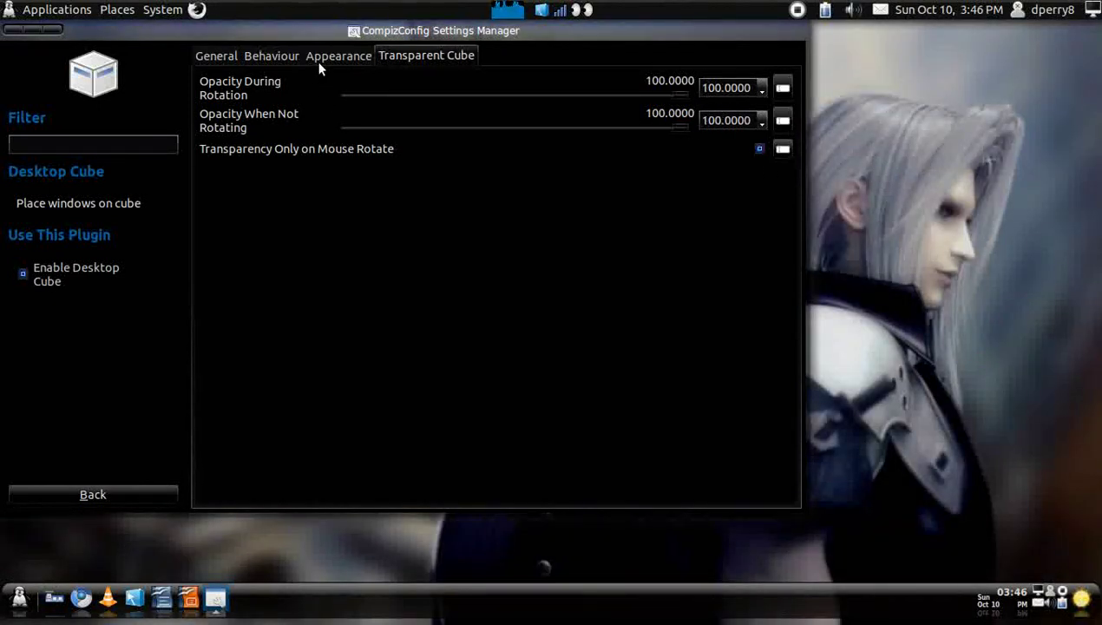
Review the Appearance, Behaviour and General settings of the Desktop Cube plugin and return to the plugin list.
{"action": "left_click", "coordinate": [320, 64]}
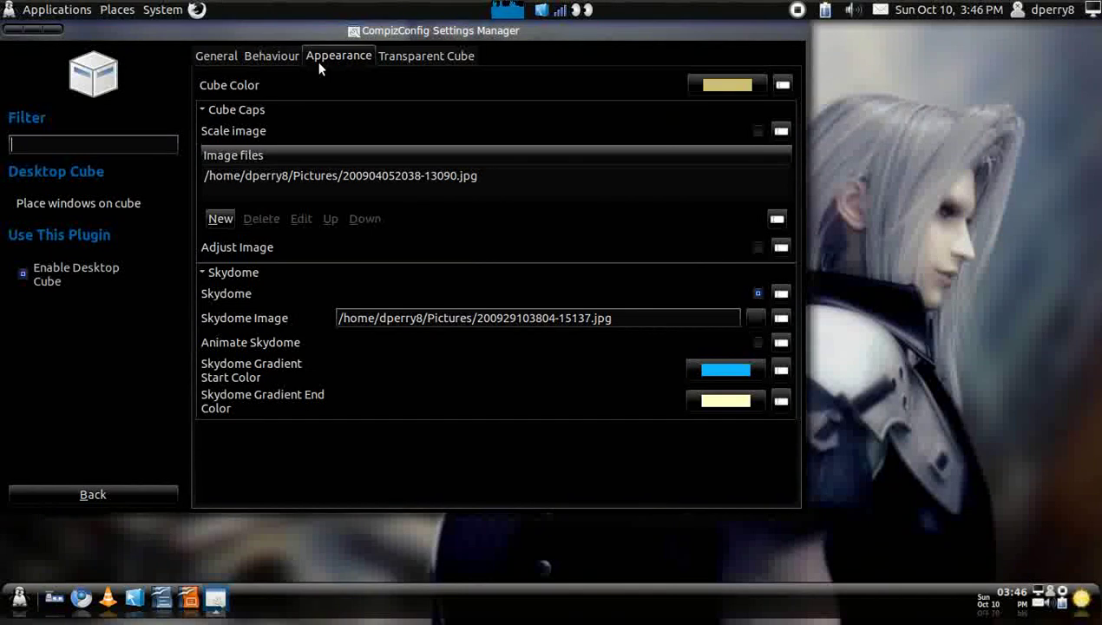
{"action": "left_click", "coordinate": [294, 59]}
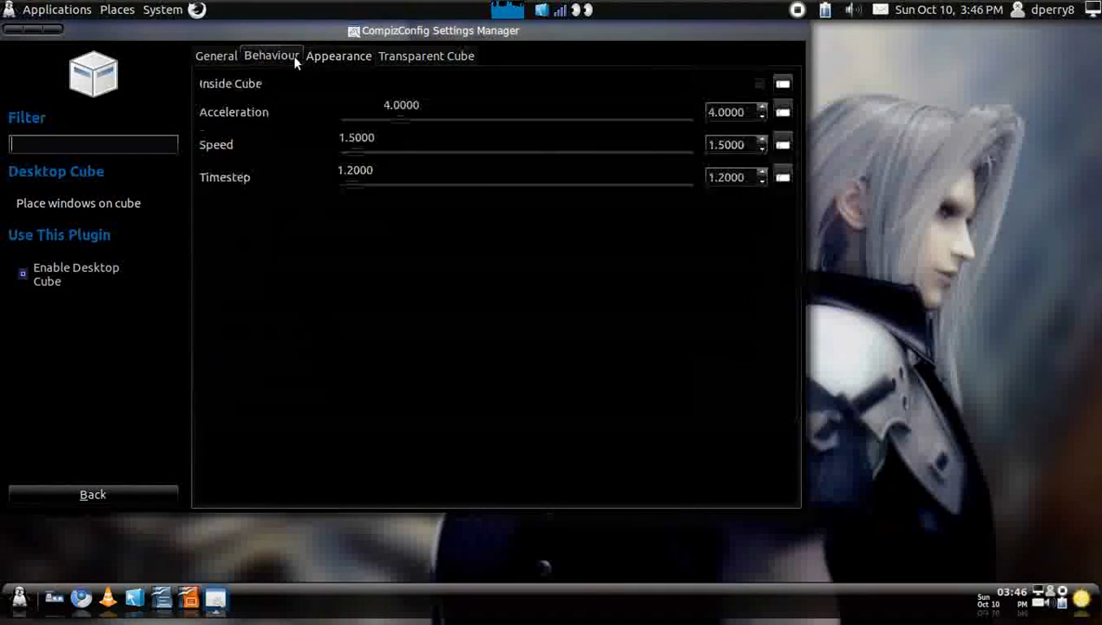
{"action": "left_click", "coordinate": [233, 57]}
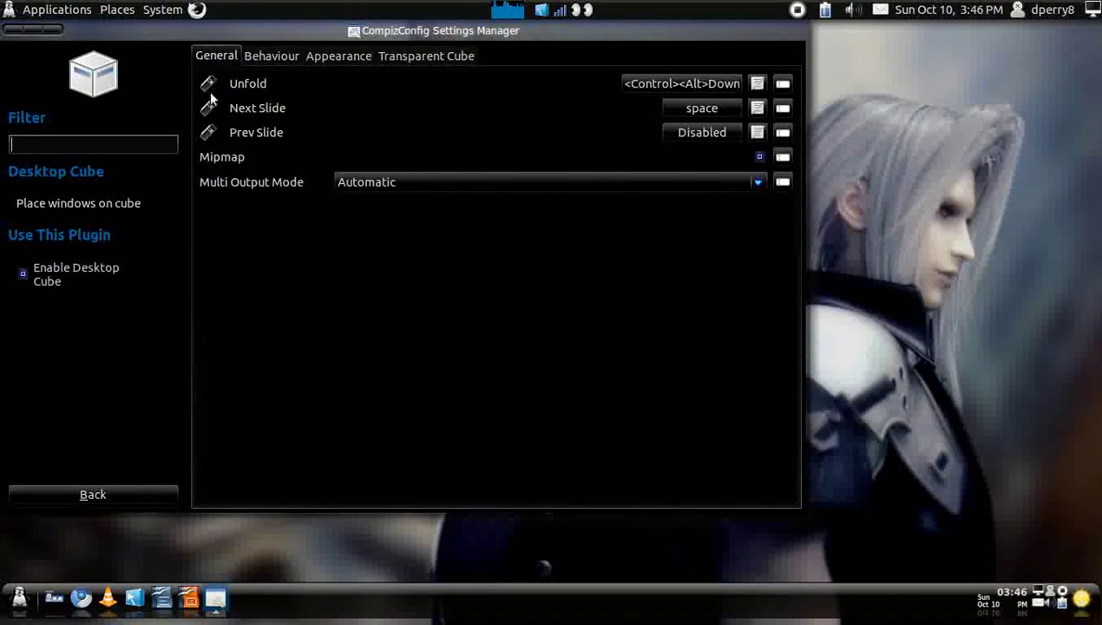
{"action": "left_click", "coordinate": [154, 490]}
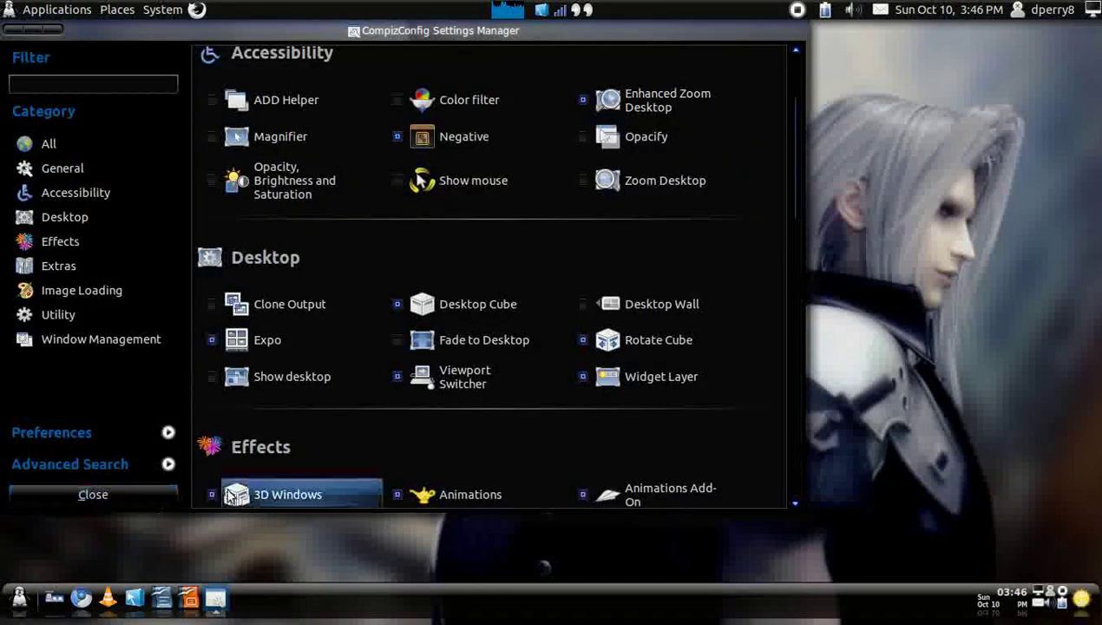
Set the Rotate Cube plugin's Zoom to 1.0704 and demonstrate it by rotating the cube right and back.
{"action": "left_click", "coordinate": [644, 345]}
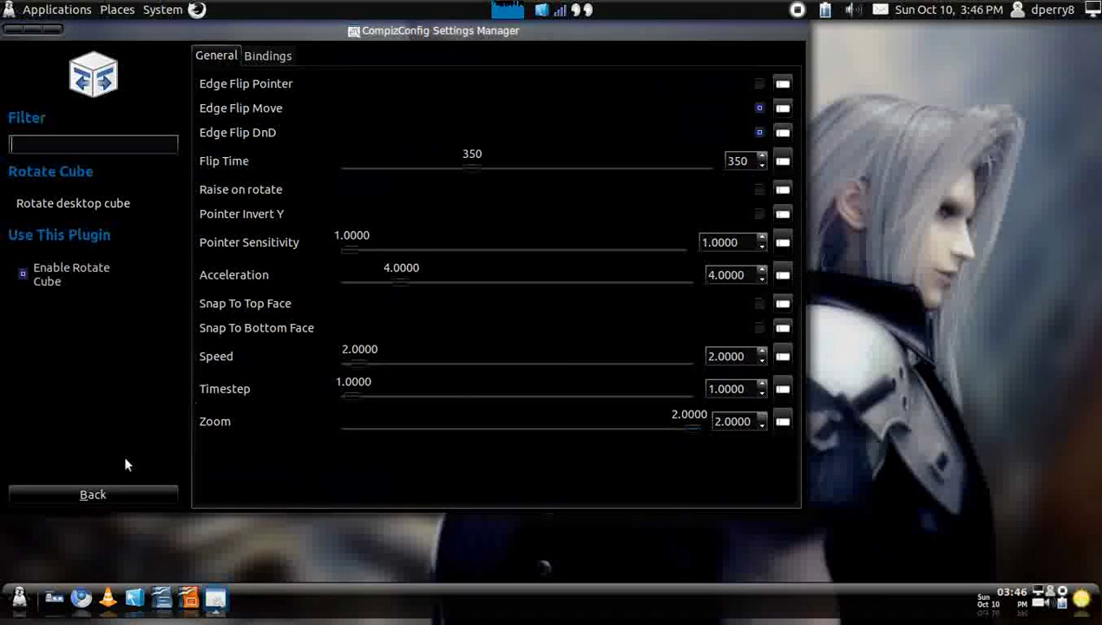
{"action": "left_click", "coordinate": [118, 493]}
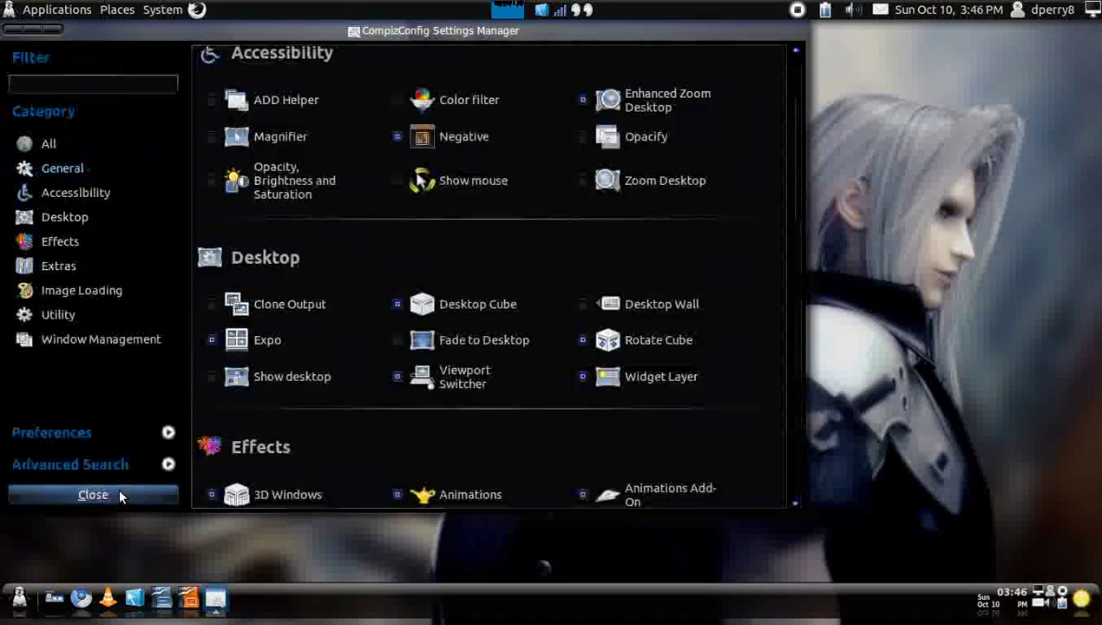
{"action": "left_click", "coordinate": [657, 347]}
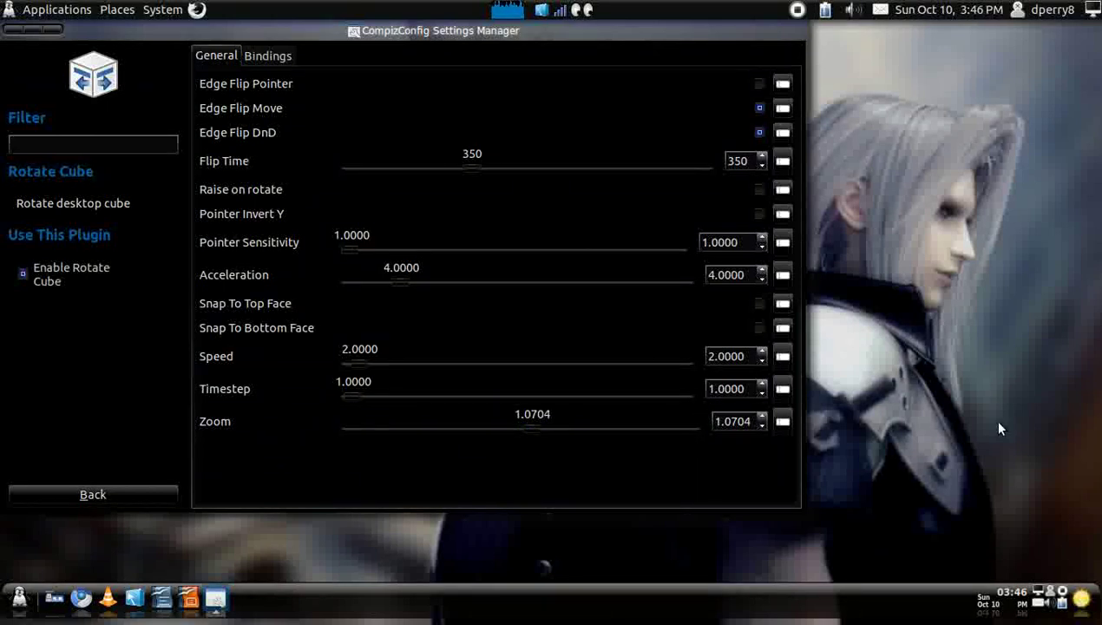
{"action": "key", "text": "ctrl+alt+Right"}
{"action": "key", "text": "ctrl+alt+Left"}
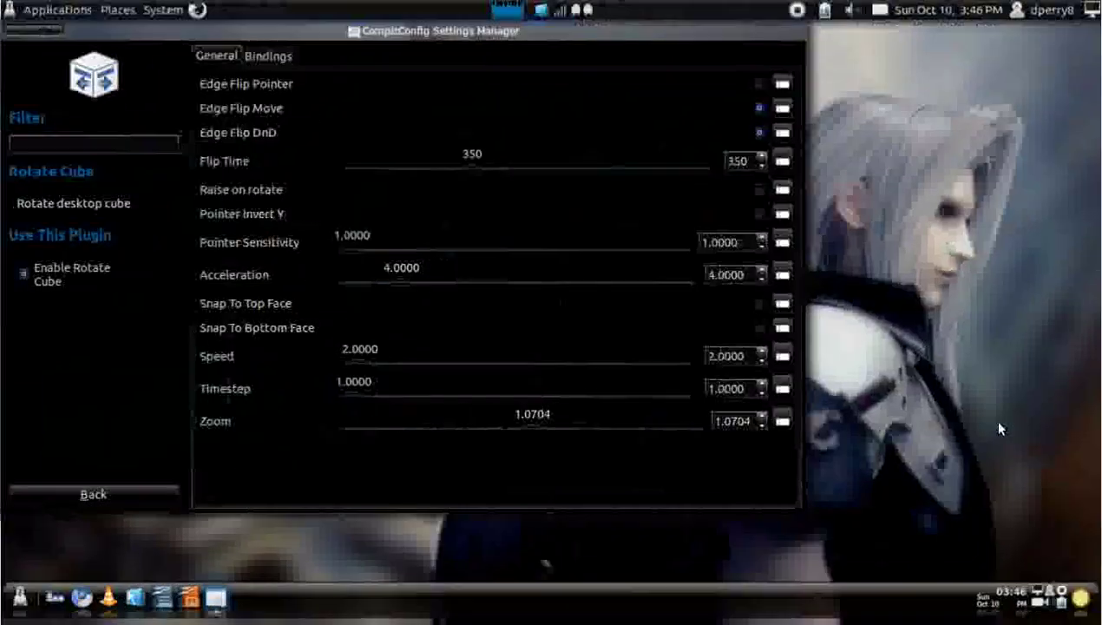
Set the Rotate Cube plugin's Zoom to 2.0000, demonstrate it by rotating the cube right and back, and return to the plugin list.
{"action": "left_click_drag", "start_coordinate": [536, 427], "coordinate": [718, 426]}
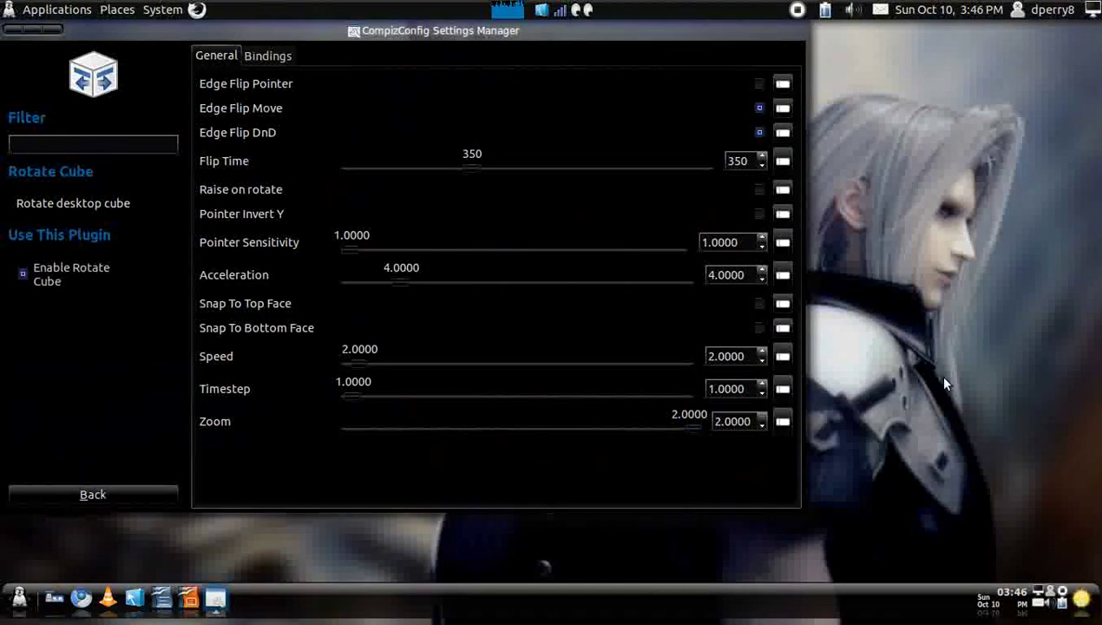
{"action": "key", "text": "ctrl+alt+Right"}
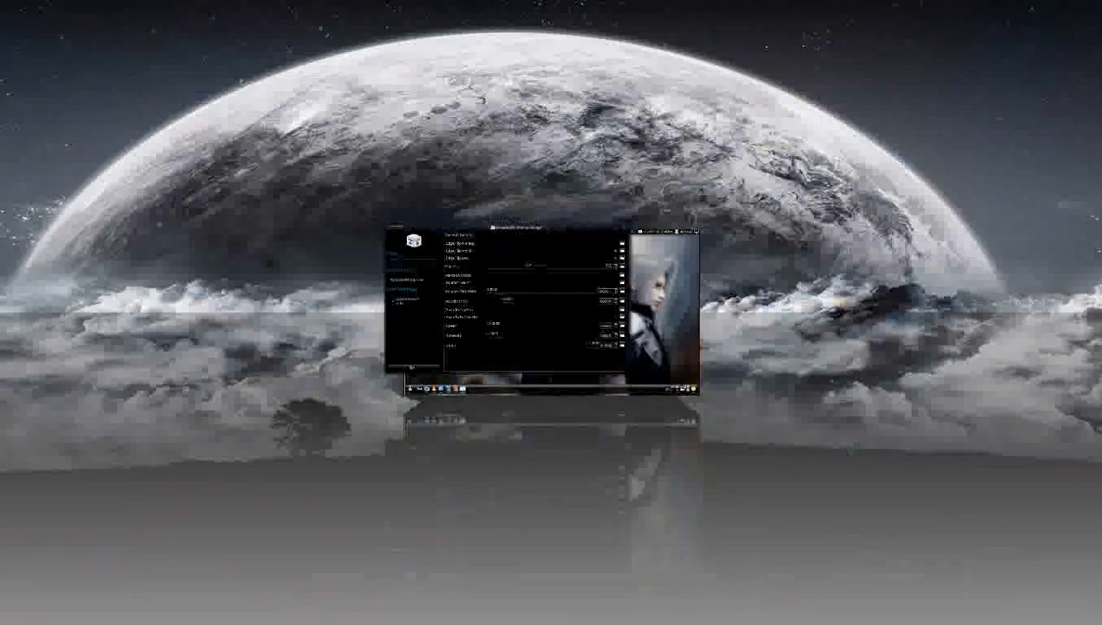
{"action": "key", "text": "ctrl+alt+Left"}
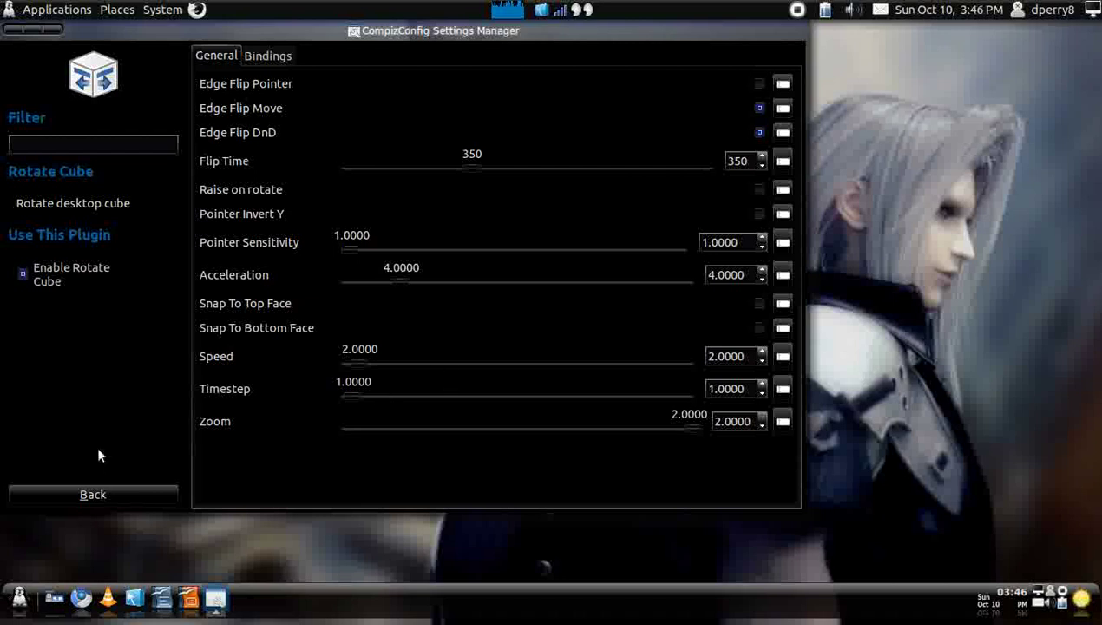
{"action": "left_click", "coordinate": [98, 493]}
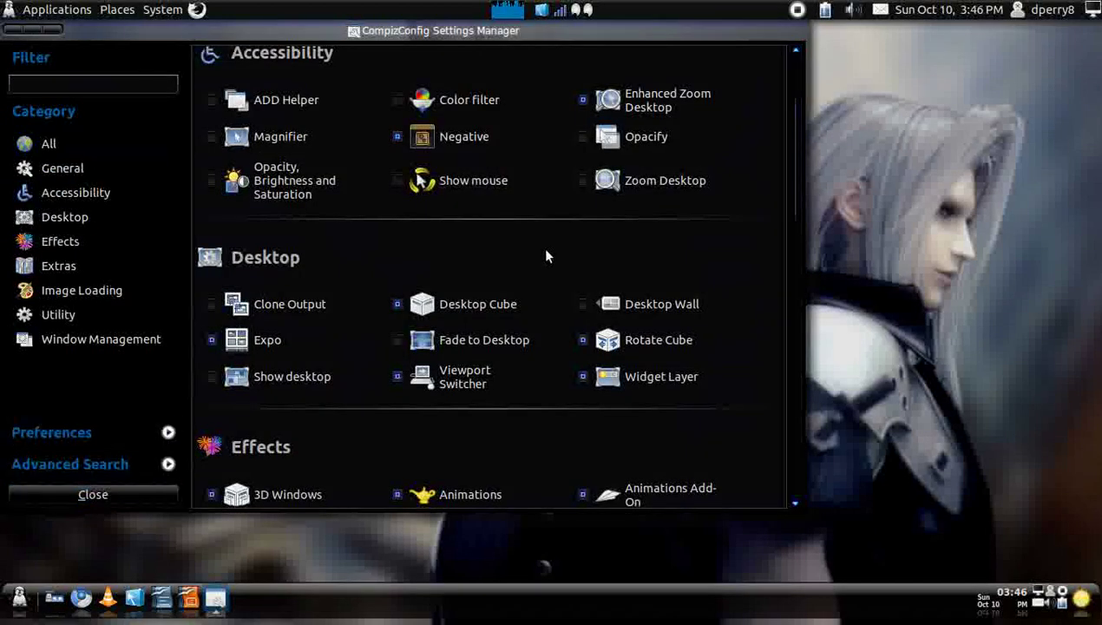
Enable the Show mouse plugin and activate its particle effect around the pointer.
{"action": "left_click", "coordinate": [465, 185]}
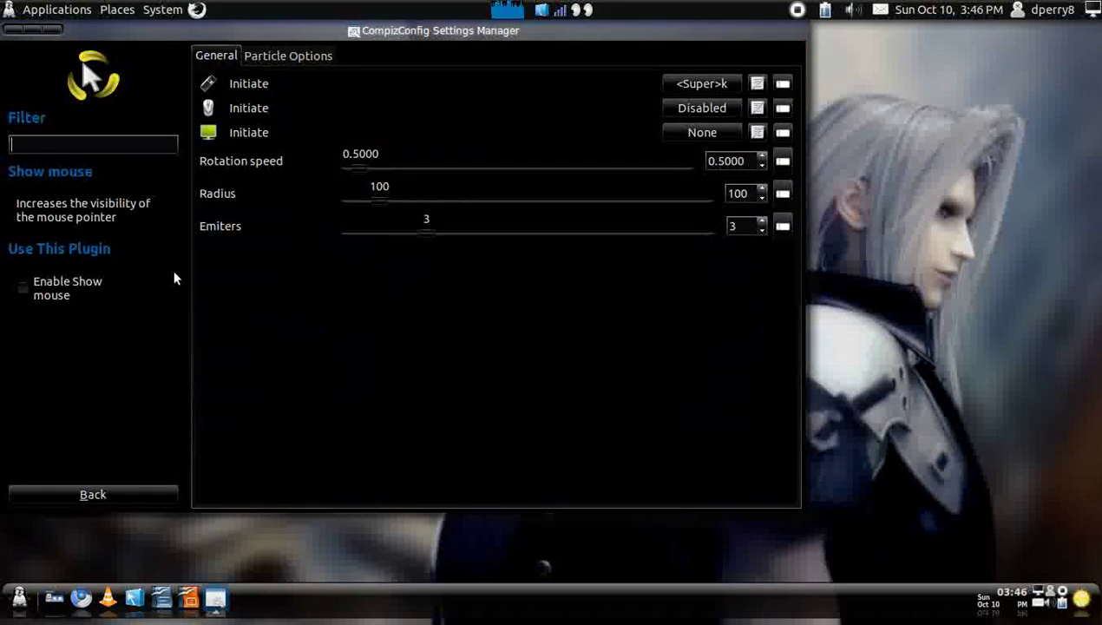
{"action": "left_click", "coordinate": [69, 293]}
{"action": "key", "text": "super+k"}
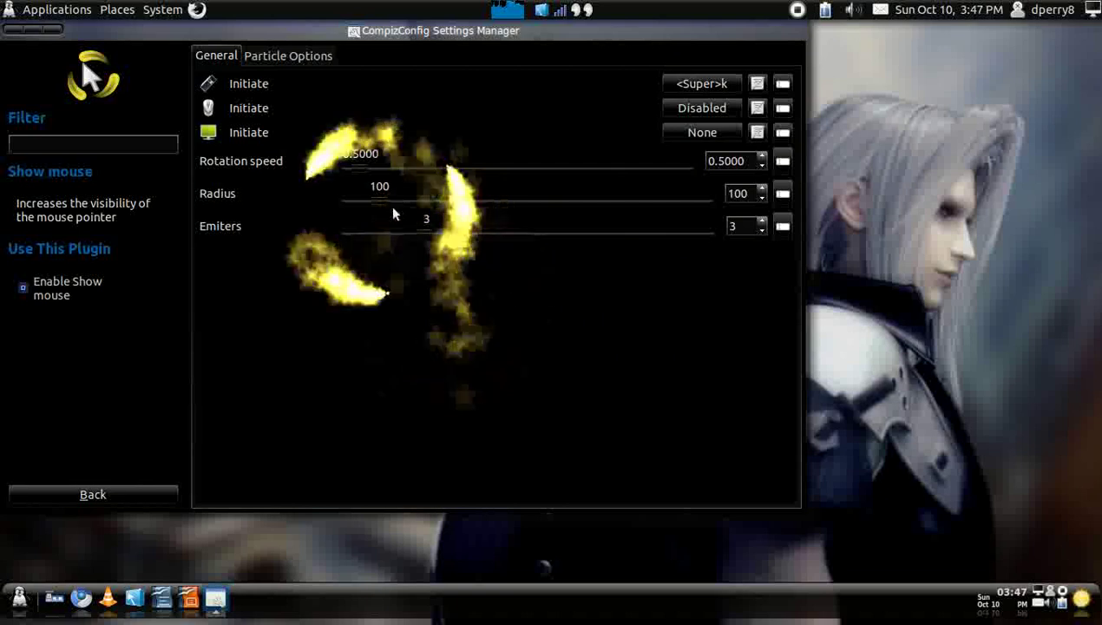
Set the Show mouse particle color to #0F08B3, enable Randomly Colored Particles and return to the plugin list.
{"action": "left_click", "coordinate": [284, 55]}
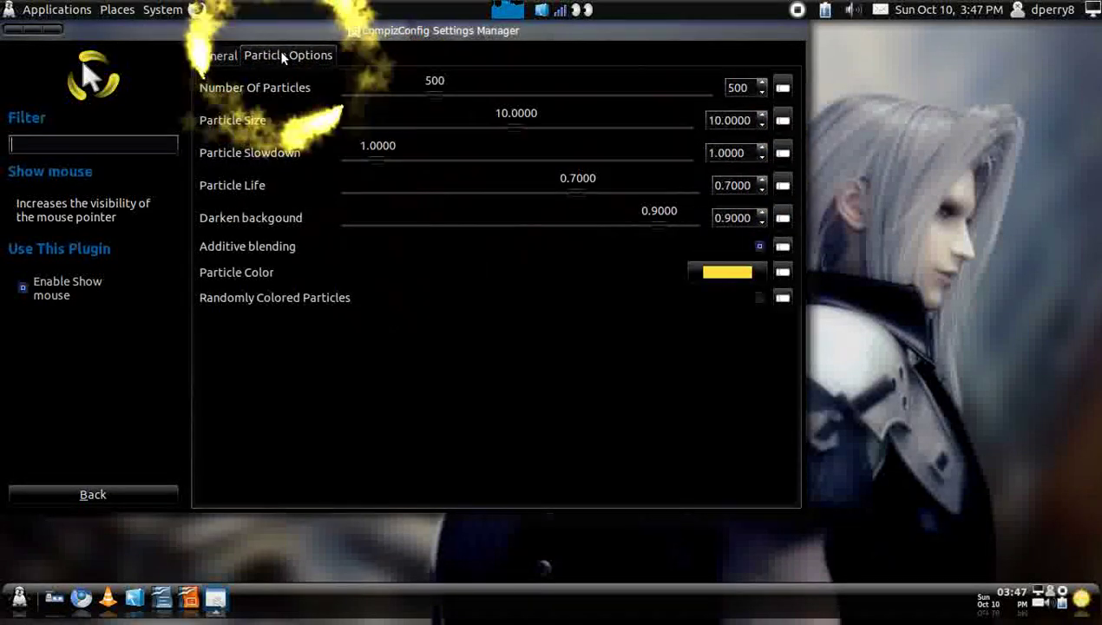
{"action": "left_click", "coordinate": [727, 272]}
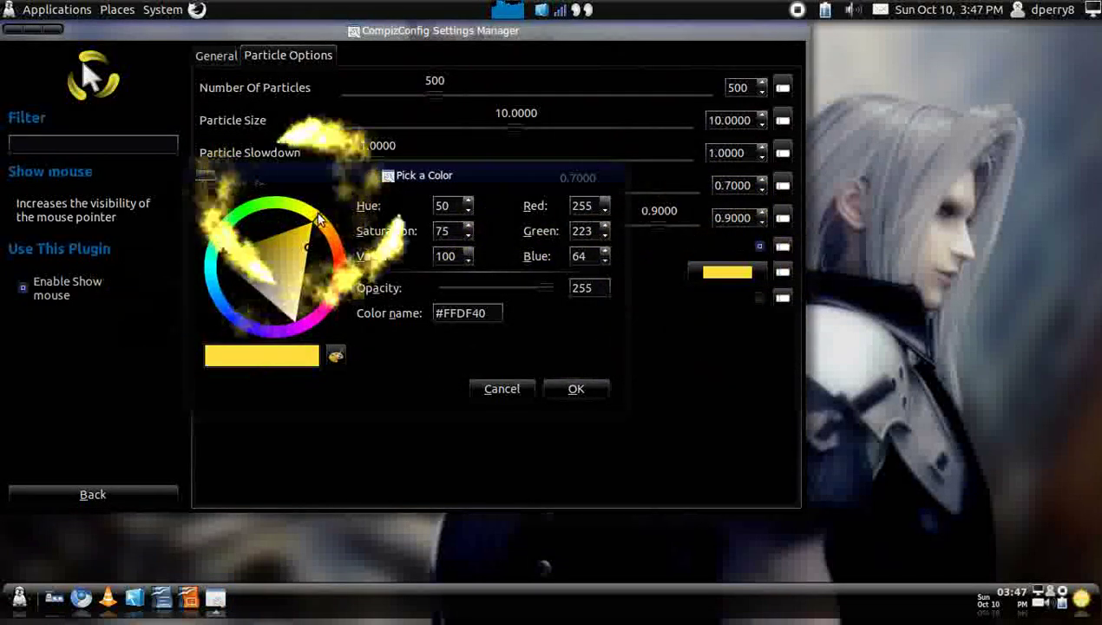
{"action": "mouse_move", "coordinate": [296, 219]}
{"action": "left_mouse_down"}
{"action": "mouse_move", "coordinate": [308, 285]}
{"action": "mouse_move", "coordinate": [247, 320]}
{"action": "mouse_move", "coordinate": [271, 293]}
{"action": "mouse_move", "coordinate": [258, 308]}
{"action": "mouse_move", "coordinate": [255, 283]}
{"action": "mouse_move", "coordinate": [273, 300]}
{"action": "left_mouse_up"}
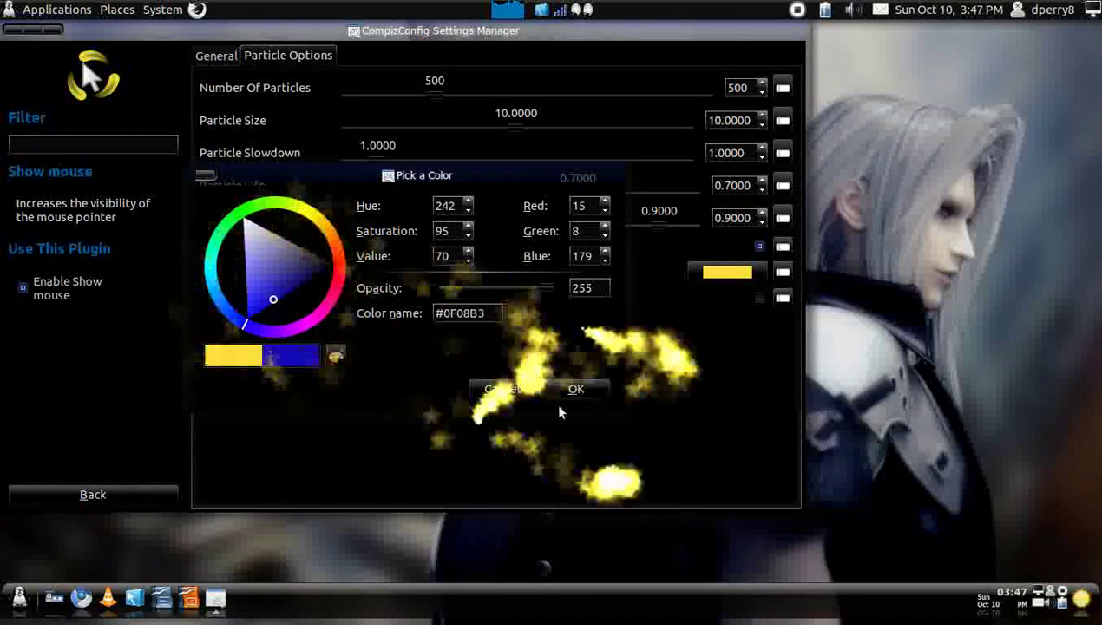
{"action": "left_click", "coordinate": [576, 389]}
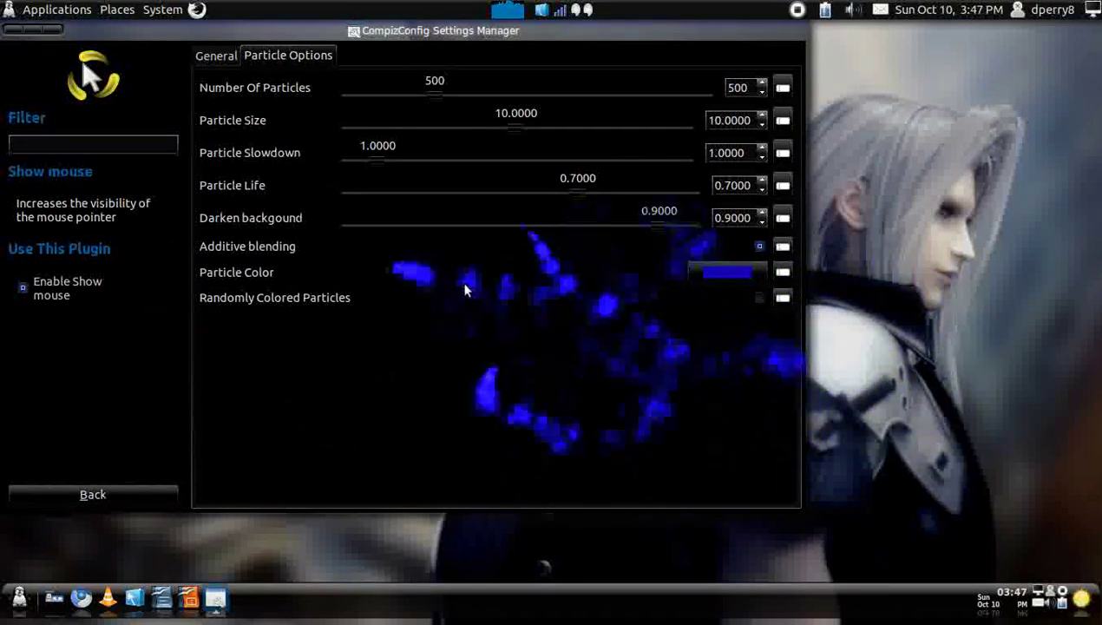
{"action": "left_click", "coordinate": [757, 298]}
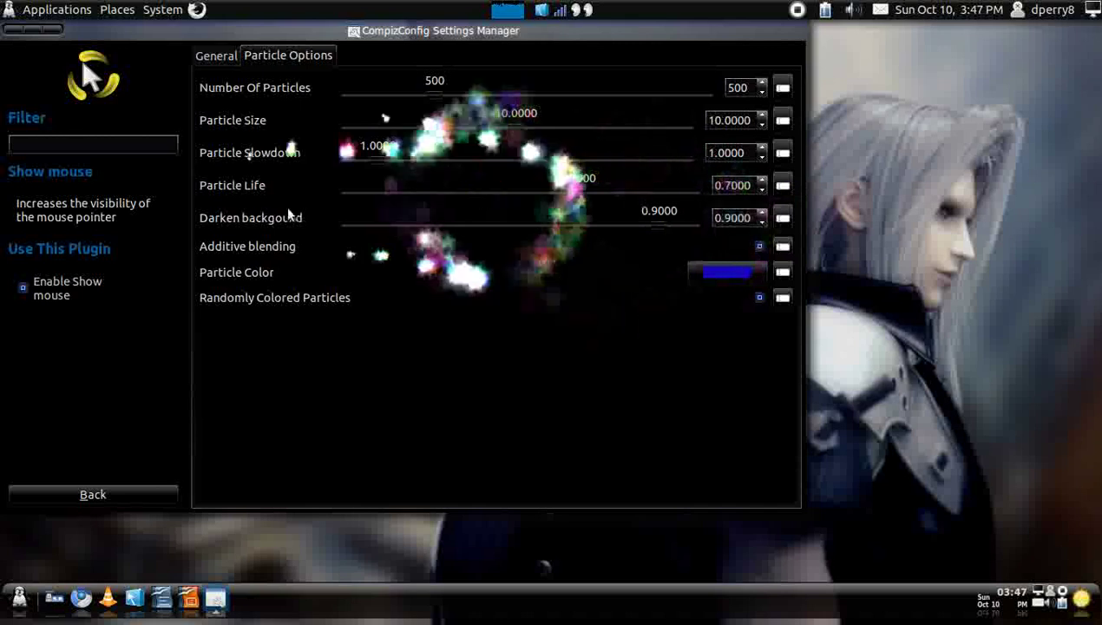
{"action": "left_click", "coordinate": [155, 491]}
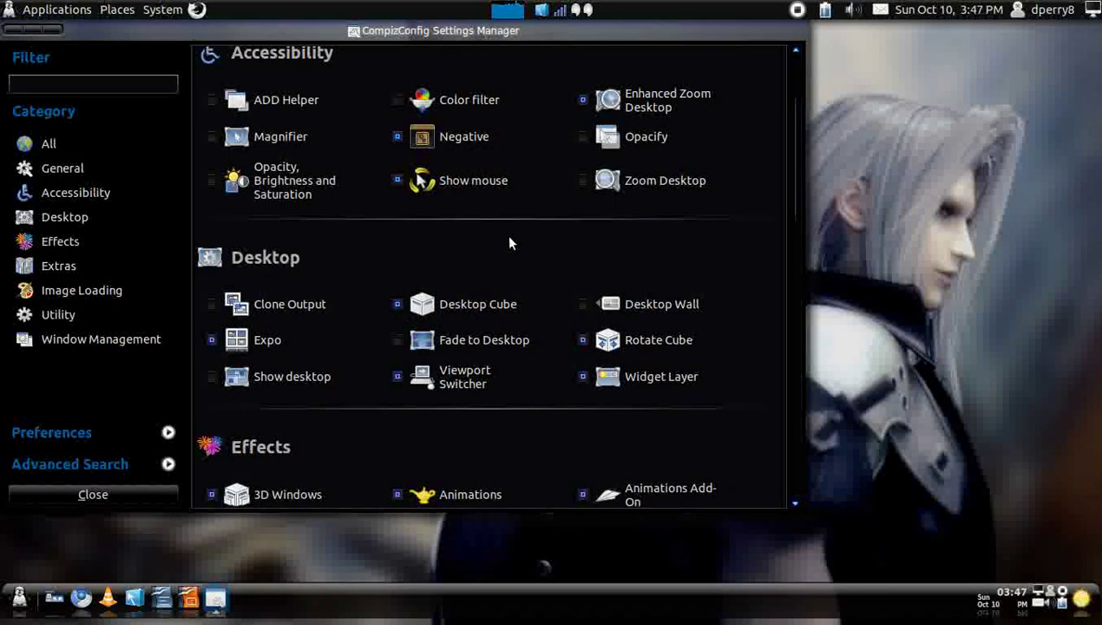
Find the Water Effect plugin under Effects, open its settings and demonstrate the rain effect on the desktop.
{"action": "scroll", "coordinate": [510, 243], "scroll_direction": "down", "scroll_amount": 3}
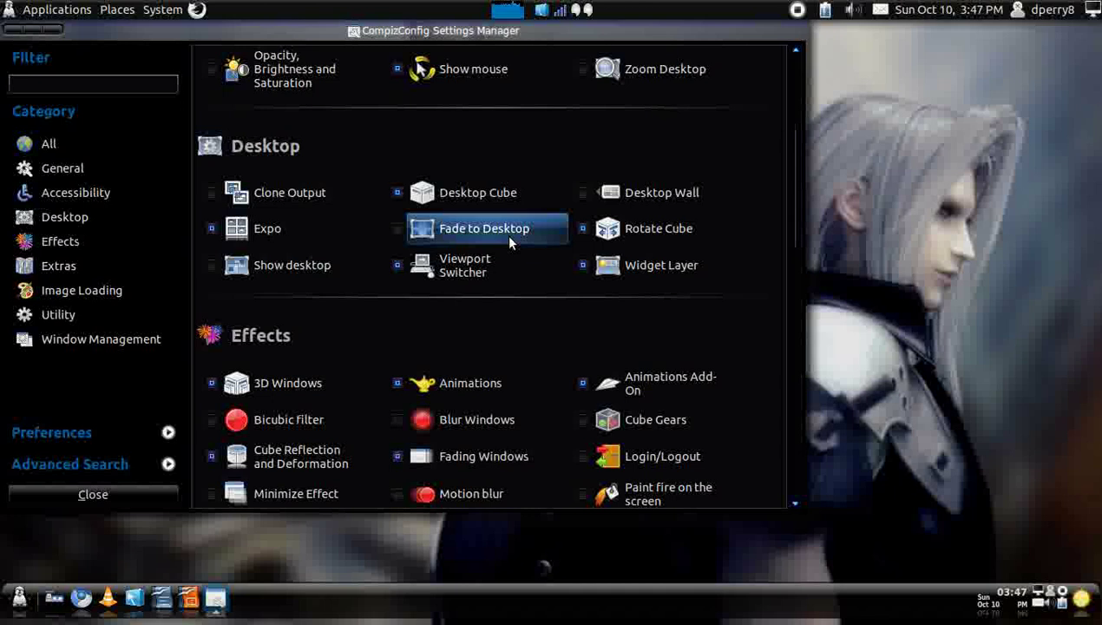
{"action": "scroll", "coordinate": [510, 243], "scroll_direction": "down", "scroll_amount": 10}
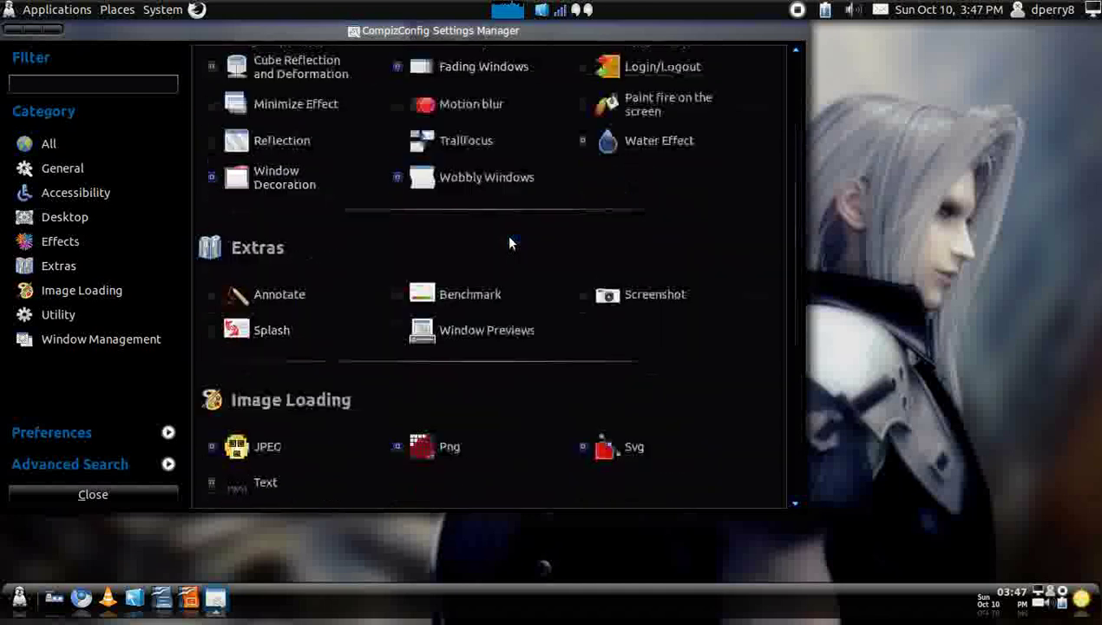
{"action": "left_click", "coordinate": [705, 149]}
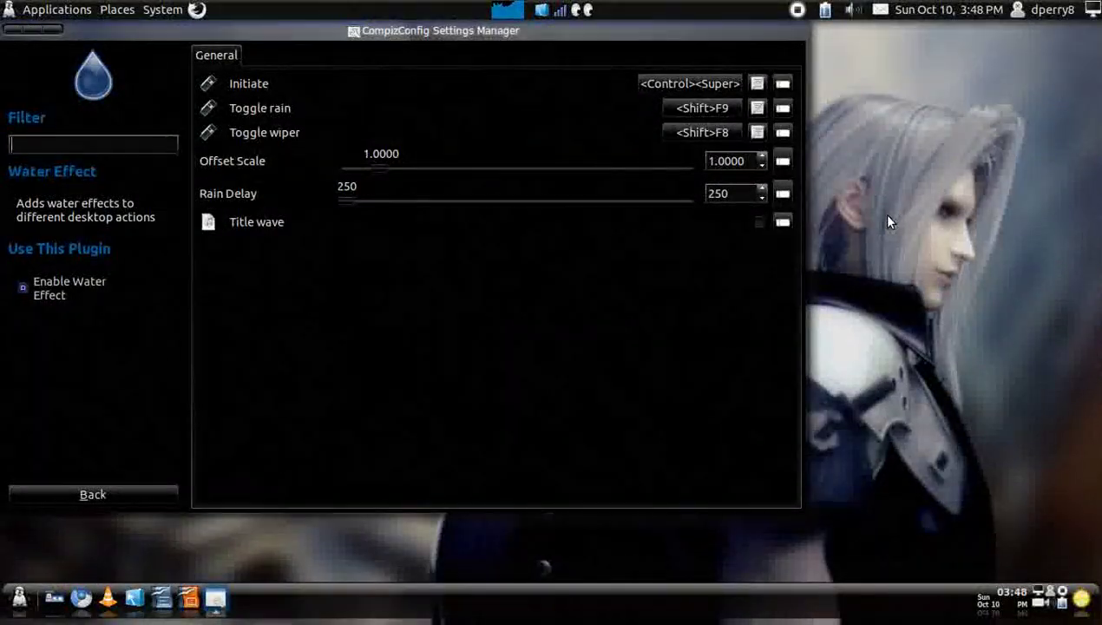
{"action": "key", "text": "shift+F9"}
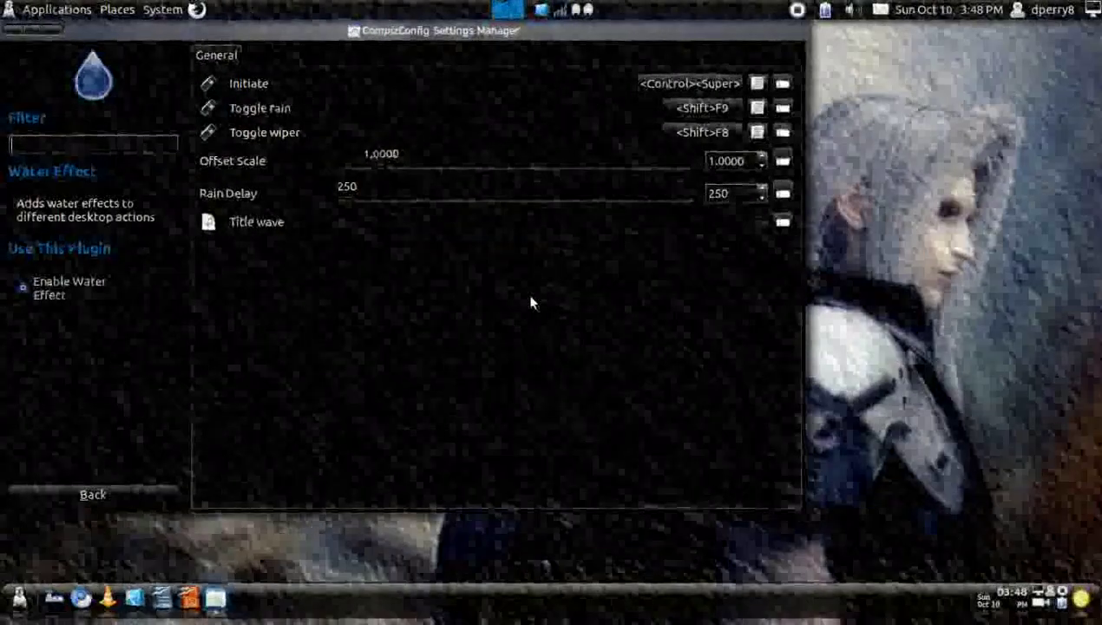
Move the settings window towards the middle of the desktop and browse the plugin list down to the Utility and Window Management plugins.
{"action": "left_click_drag", "start_coordinate": [470, 34], "coordinate": [555, 50]}
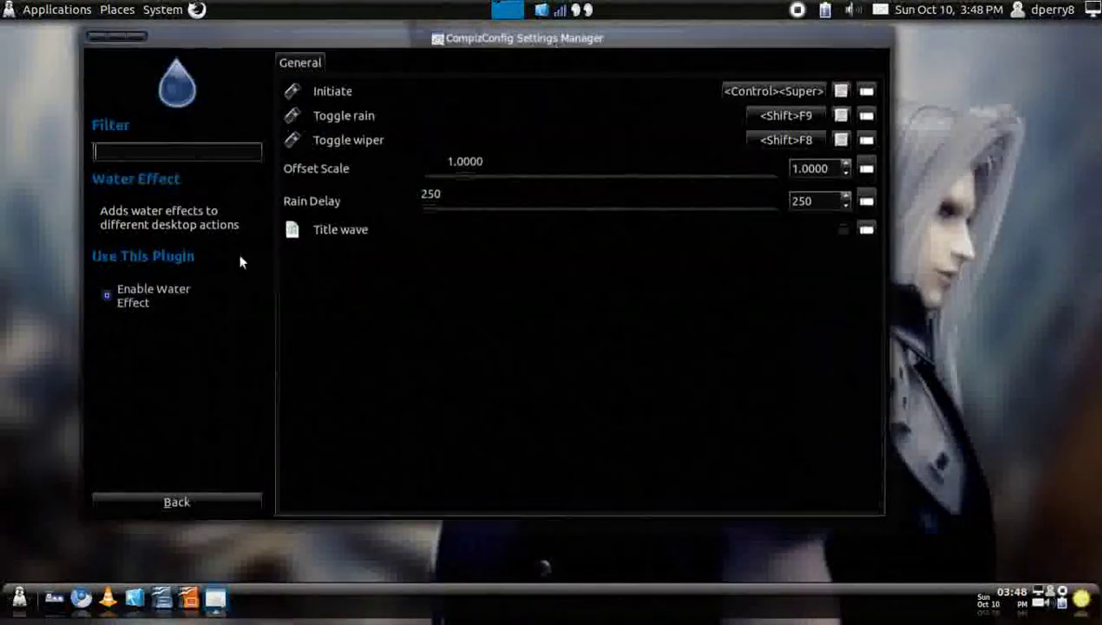
{"action": "left_click", "coordinate": [216, 501]}
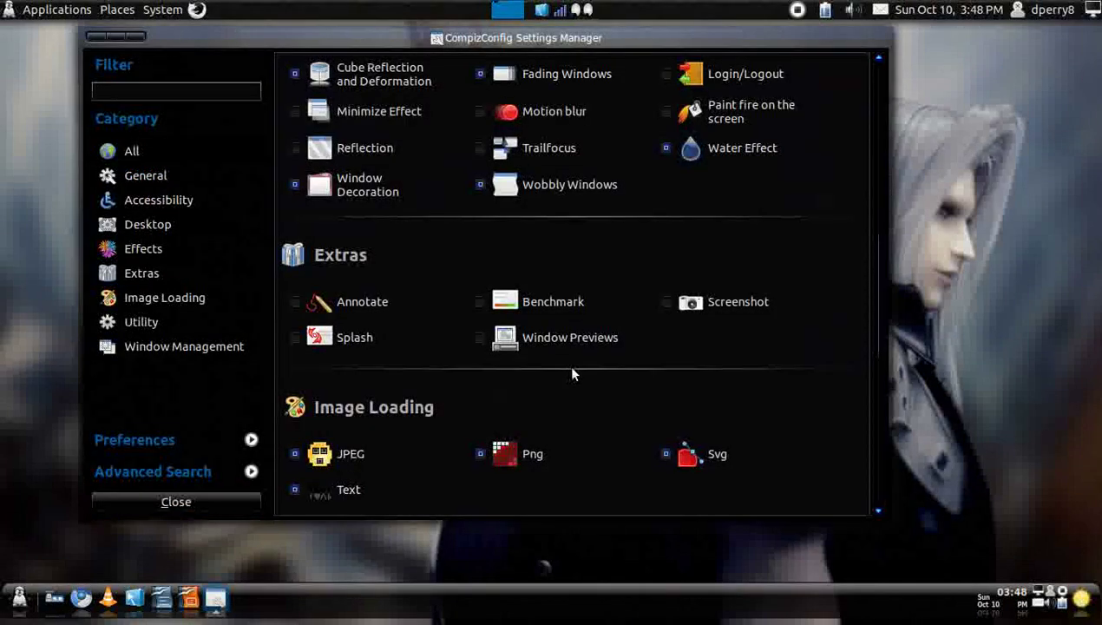
{"action": "scroll", "coordinate": [571, 385], "scroll_direction": "down", "scroll_amount": 10}
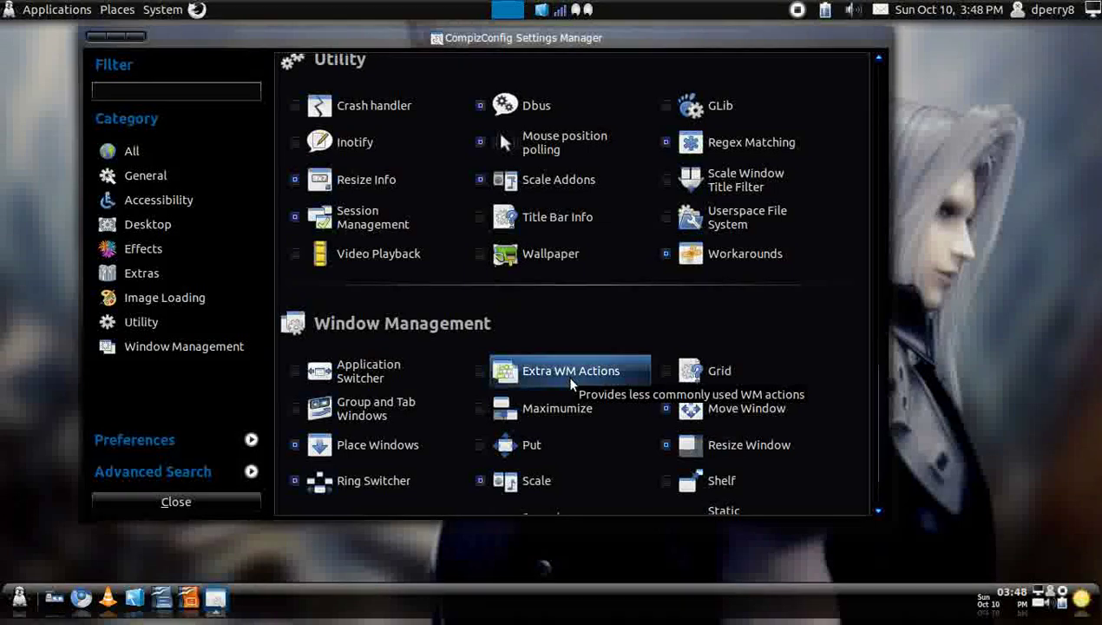
Find the 3D Windows plugin under Effects and open its Window Depth settings.
{"action": "scroll", "coordinate": [570, 383], "scroll_direction": "down", "scroll_amount": 3}
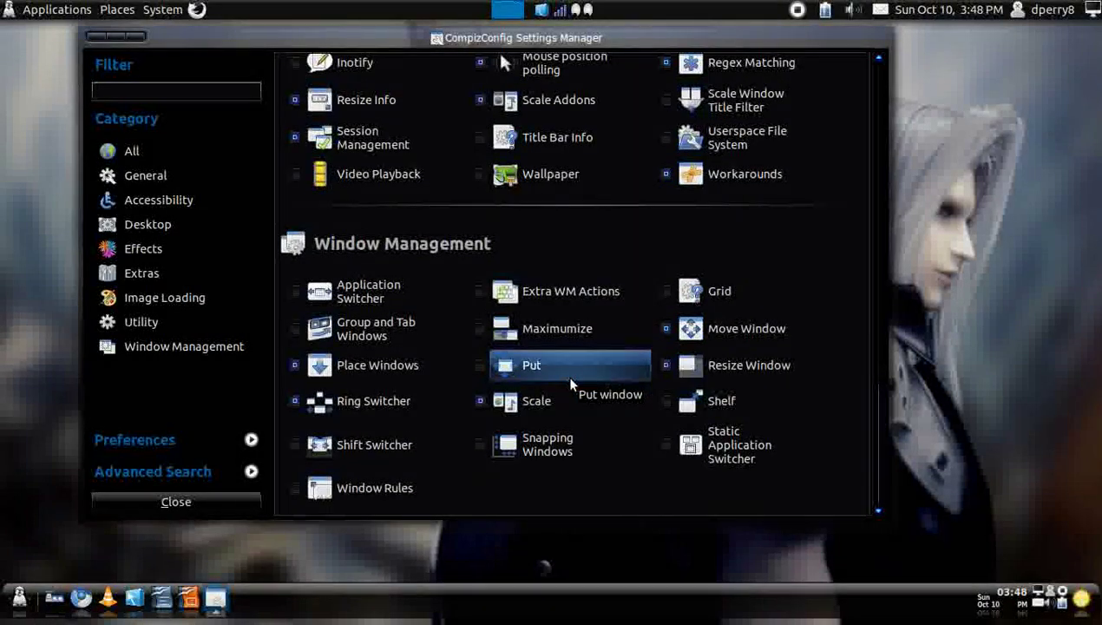
{"action": "scroll", "coordinate": [570, 385], "scroll_direction": "up", "scroll_amount": 8}
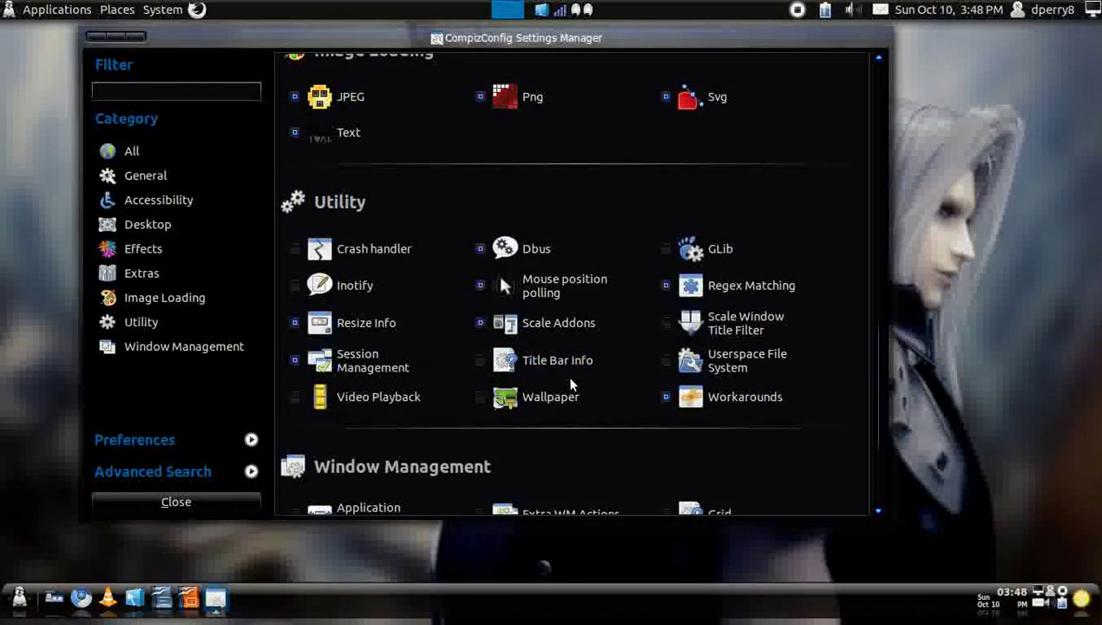
{"action": "scroll", "coordinate": [571, 384], "scroll_direction": "up", "scroll_amount": 14}
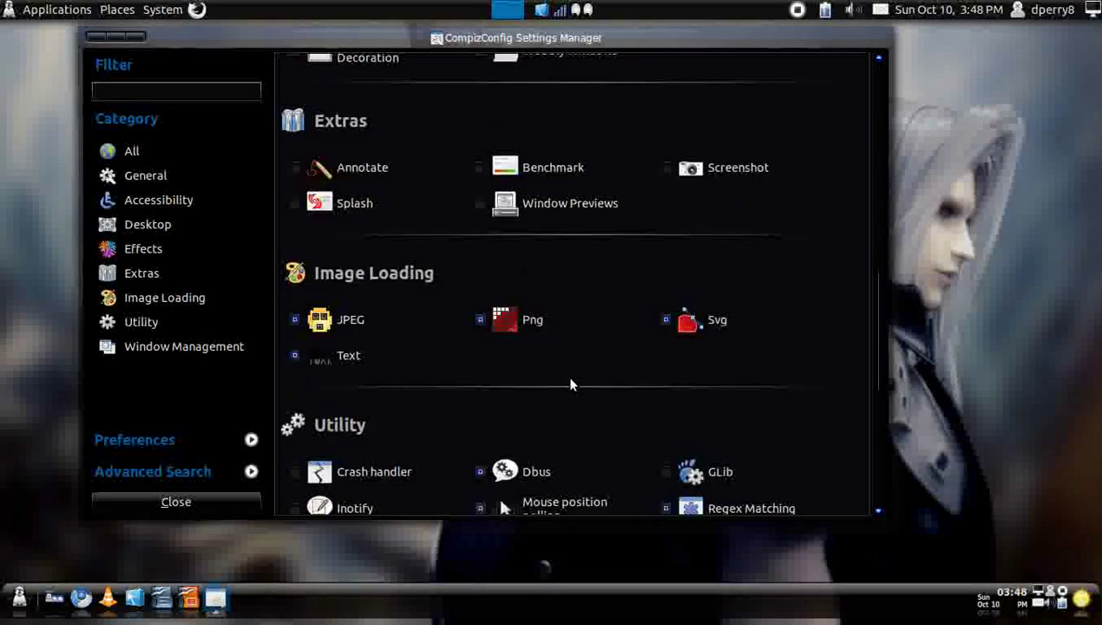
{"action": "scroll", "coordinate": [571, 382], "scroll_direction": "up", "scroll_amount": 10}
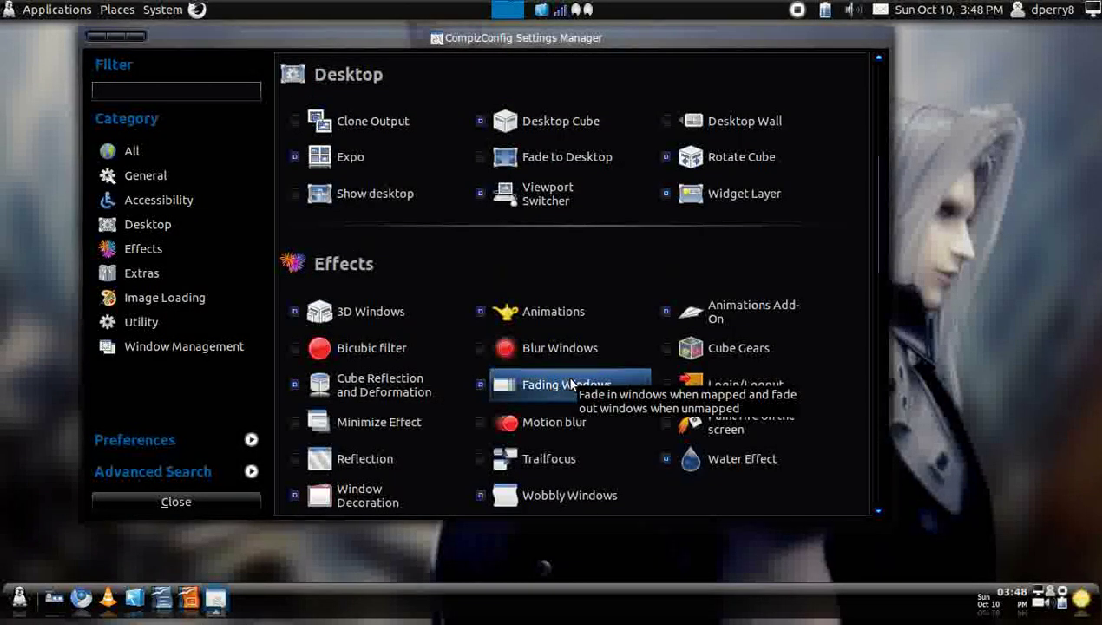
{"action": "left_click", "coordinate": [414, 310]}
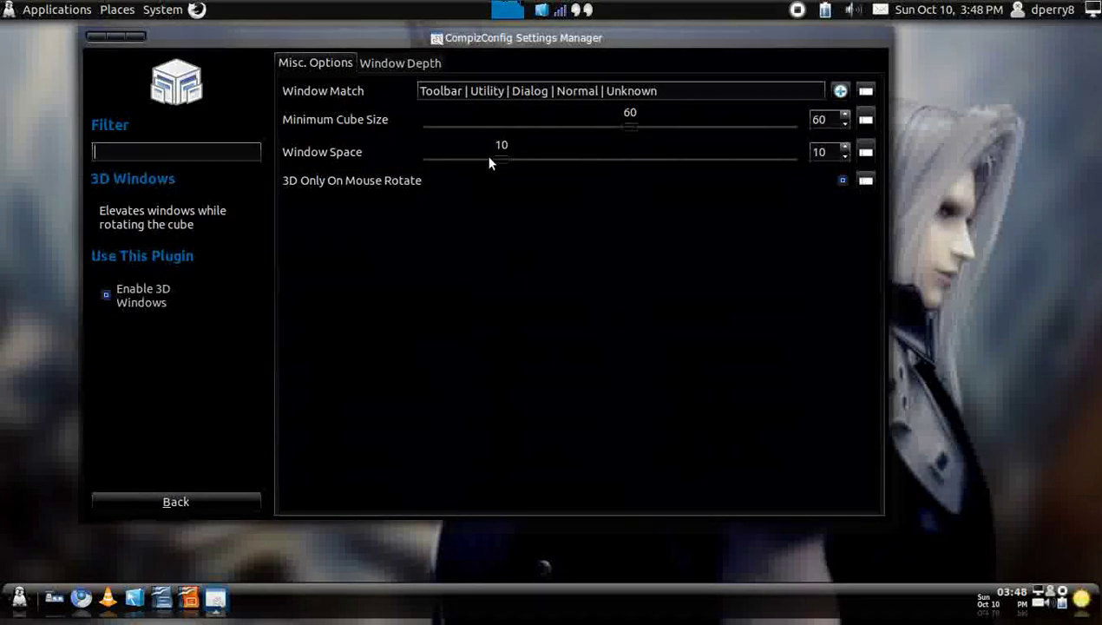
{"action": "left_click", "coordinate": [404, 61]}
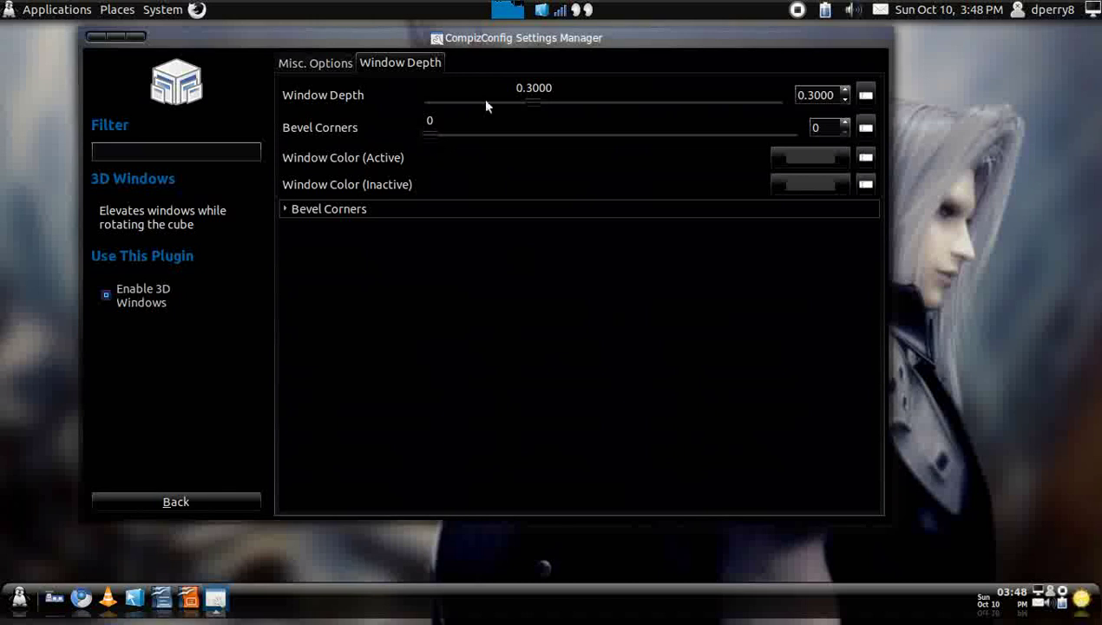
Set the 3D Windows depth to 0.7300 and rotate the desktop cube to preview the thicker windows.
{"action": "left_click_drag", "start_coordinate": [542, 101], "coordinate": [687, 101]}
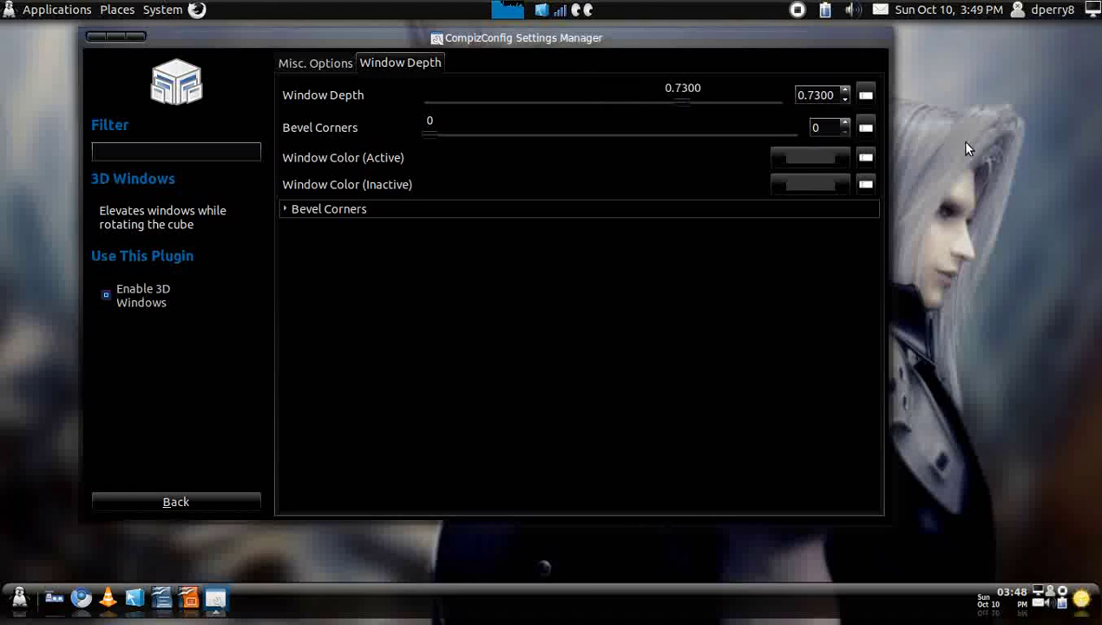
{"action": "key", "text": "ctrl+alt+Left"}
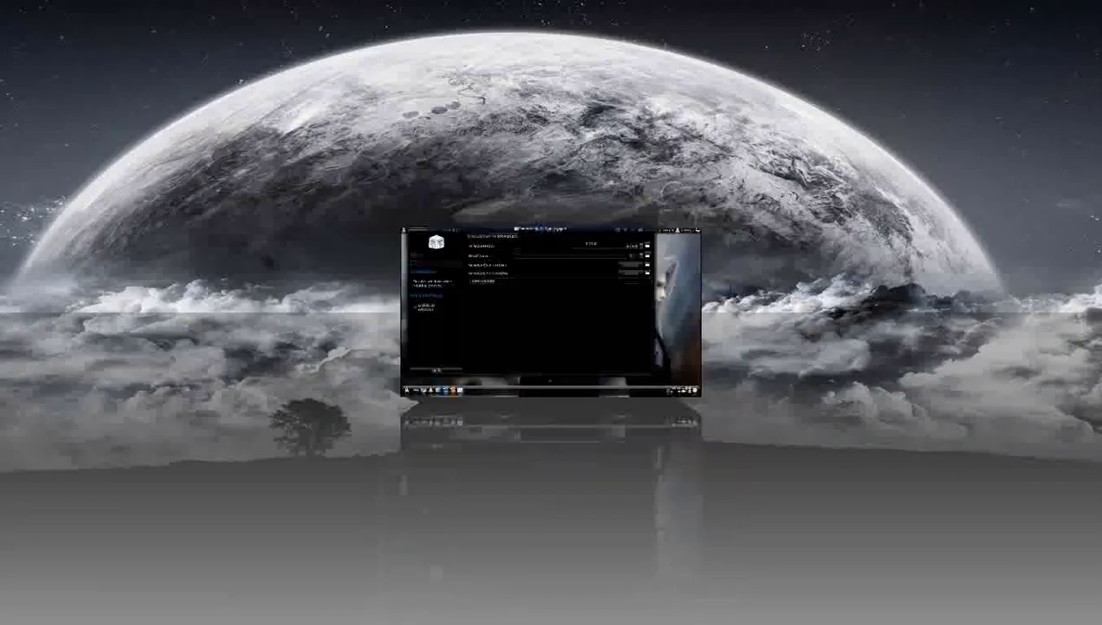
{"action": "key", "text": "ctrl+alt+Right"}
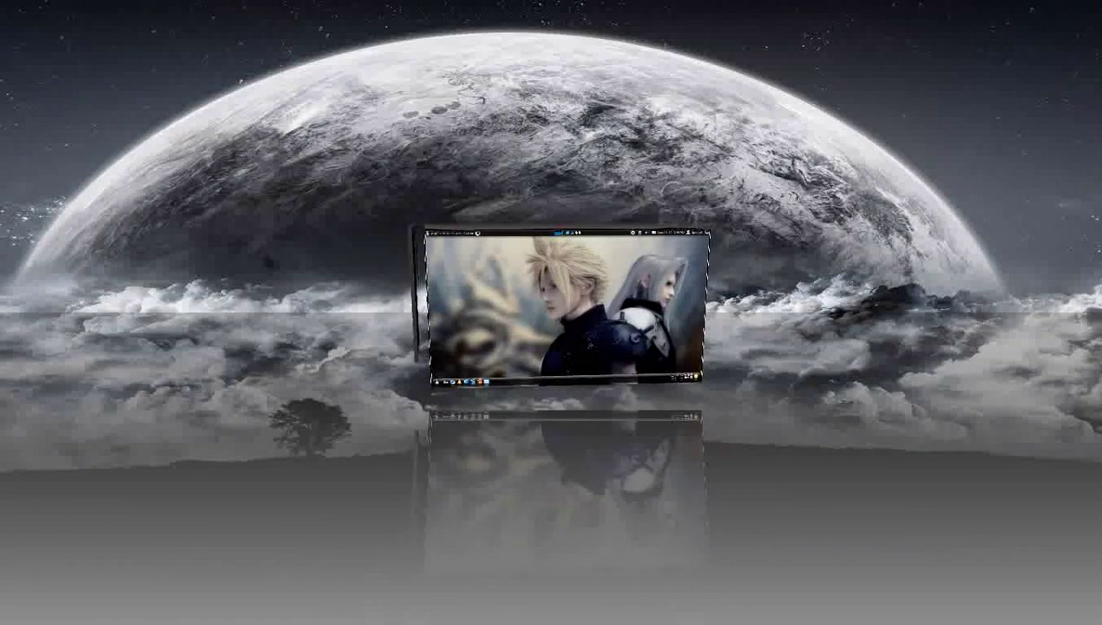
{"action": "key", "text": "ctrl+alt+Right"}
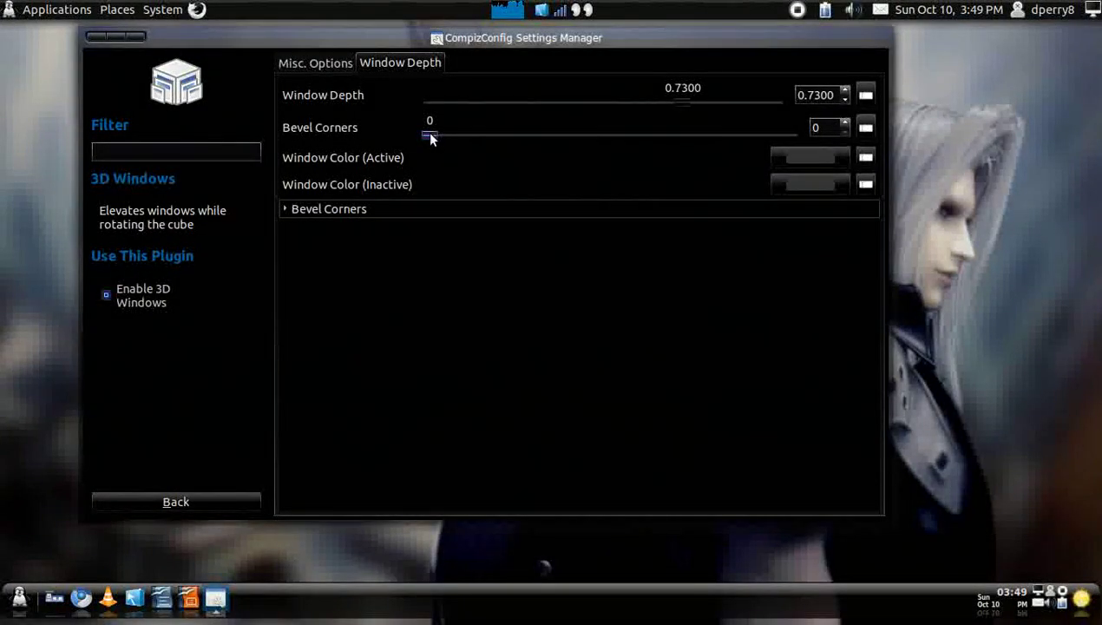
Set Bevel Corners to 8 and preview the effect by rotating the desktop cube.
{"action": "left_click_drag", "start_coordinate": [430, 135], "coordinate": [571, 135]}
{"action": "key", "text": "ctrl+alt+Right"}
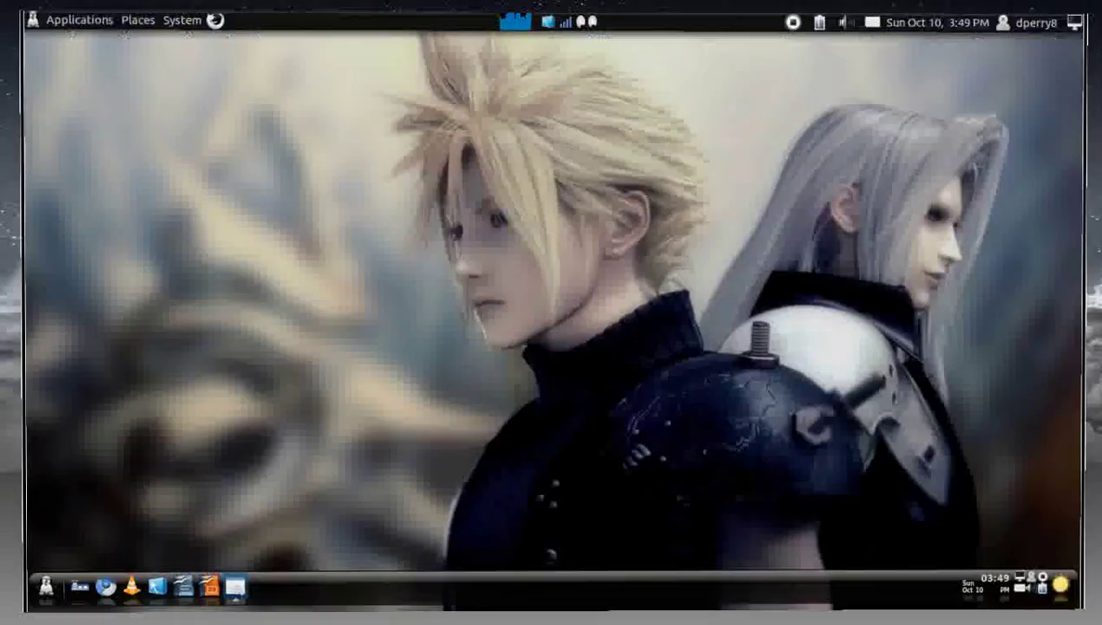
{"action": "key", "text": "ctrl+alt+Left"}
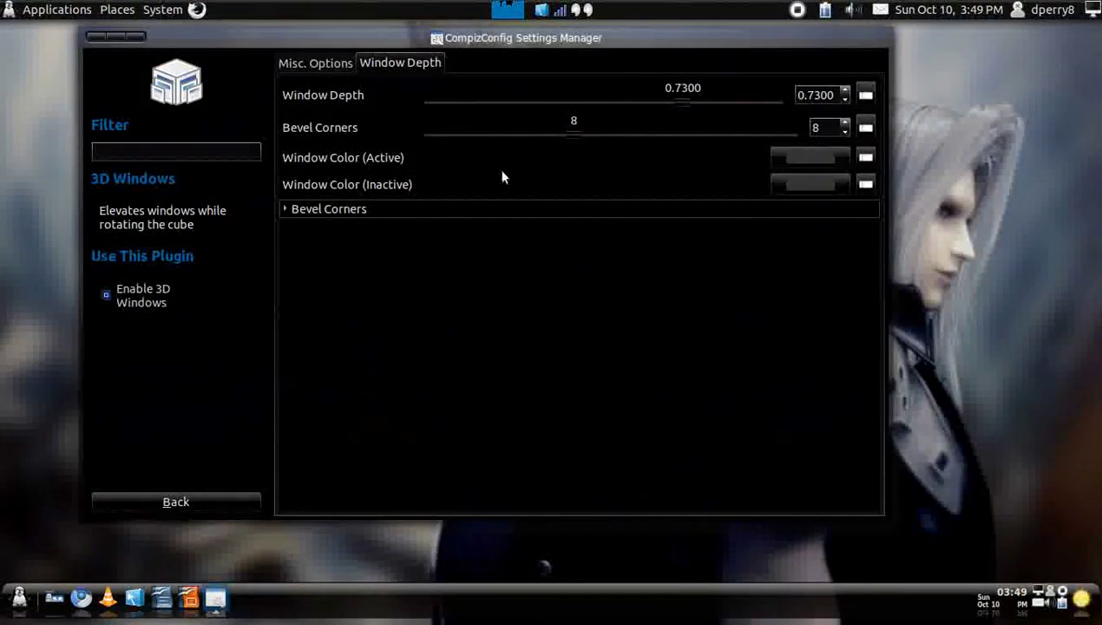
Try a Window Space of 38 in the 3D Windows miscellaneous options and rotate the cube to preview the spacing.
{"action": "left_click", "coordinate": [347, 59]}
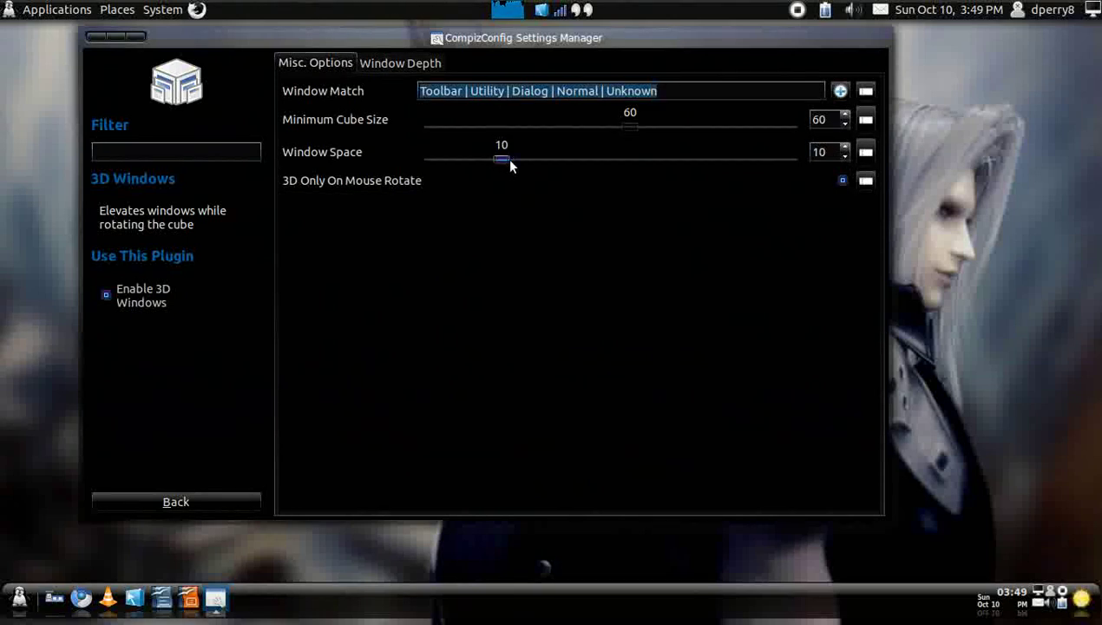
{"action": "left_click_drag", "start_coordinate": [505, 159], "coordinate": [704, 159]}
{"action": "key", "text": "ctrl+alt+Right"}
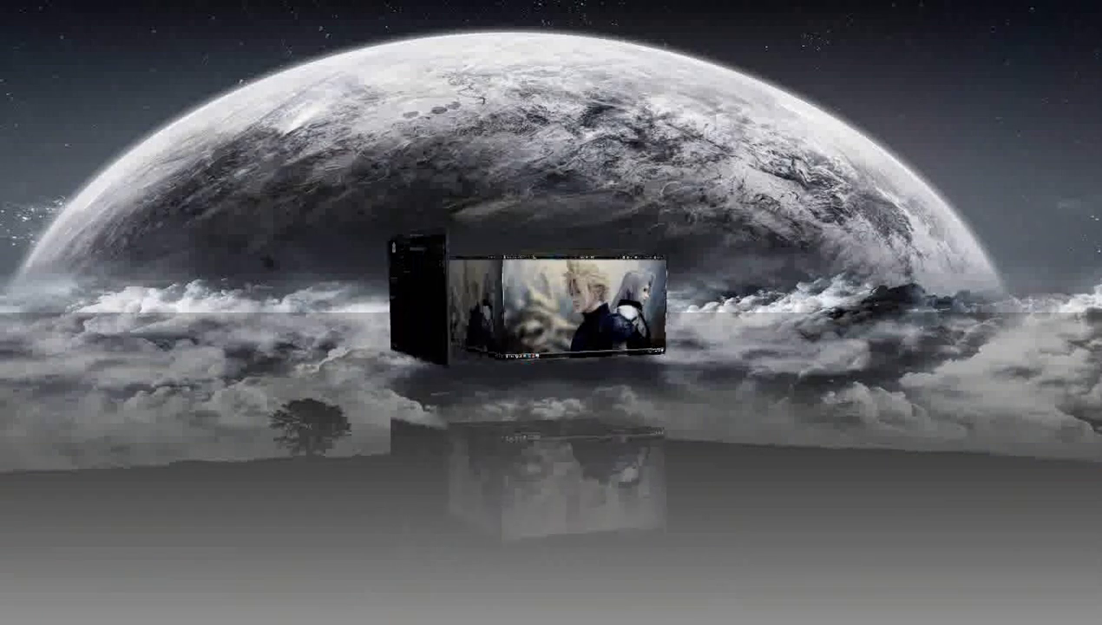
{"action": "key", "text": "ctrl+alt+Left"}
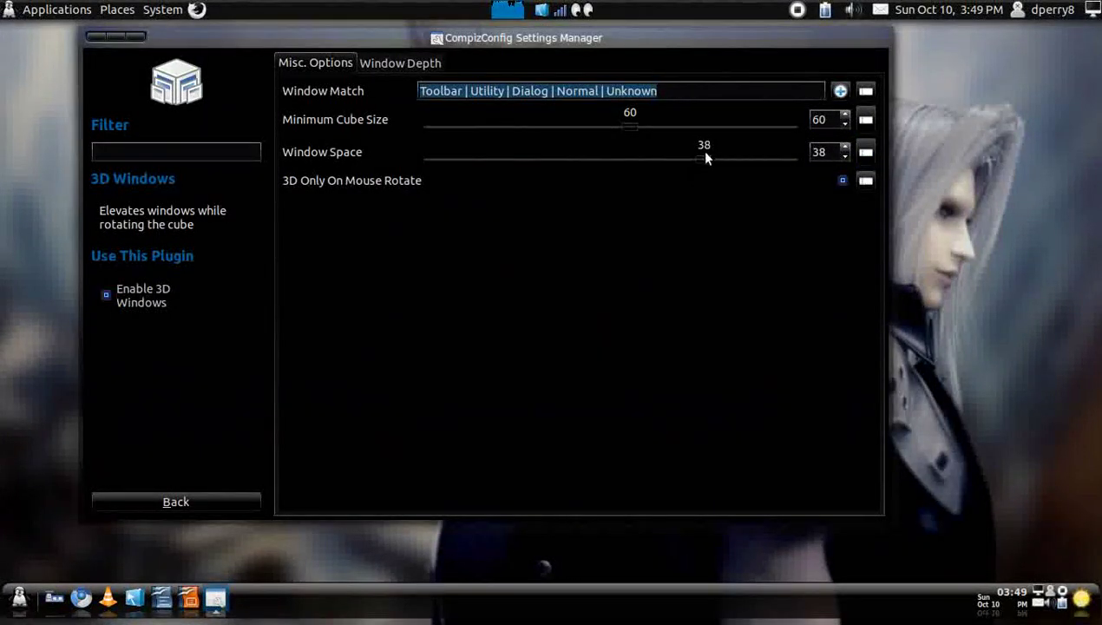
Set the Window Space to 22, preview it by rotating the cube and return to the plugin list.
{"action": "left_click_drag", "start_coordinate": [704, 164], "coordinate": [589, 160]}
{"action": "left_click", "coordinate": [1014, 218]}
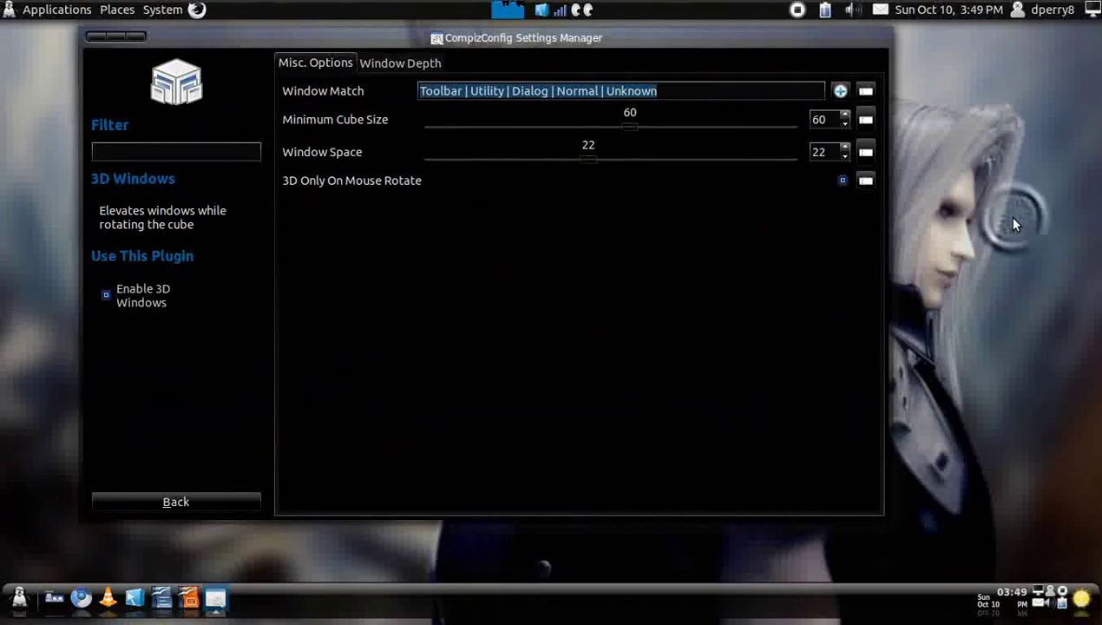
{"action": "key", "text": "ctrl+alt+Right"}
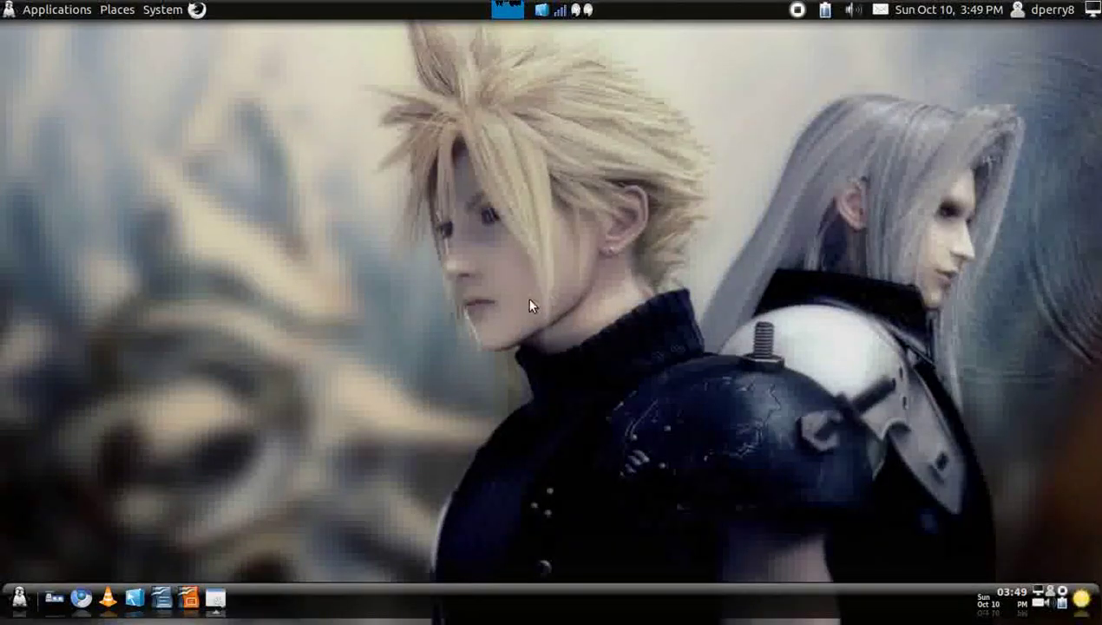
{"action": "key", "text": "ctrl+alt+Left"}
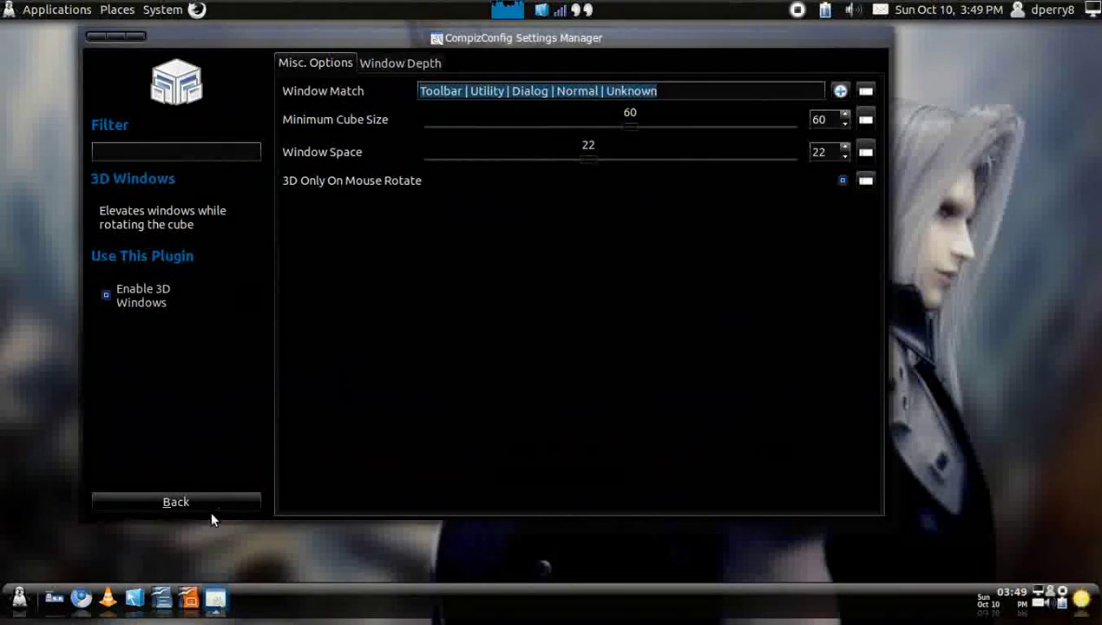
{"action": "left_click", "coordinate": [224, 492]}
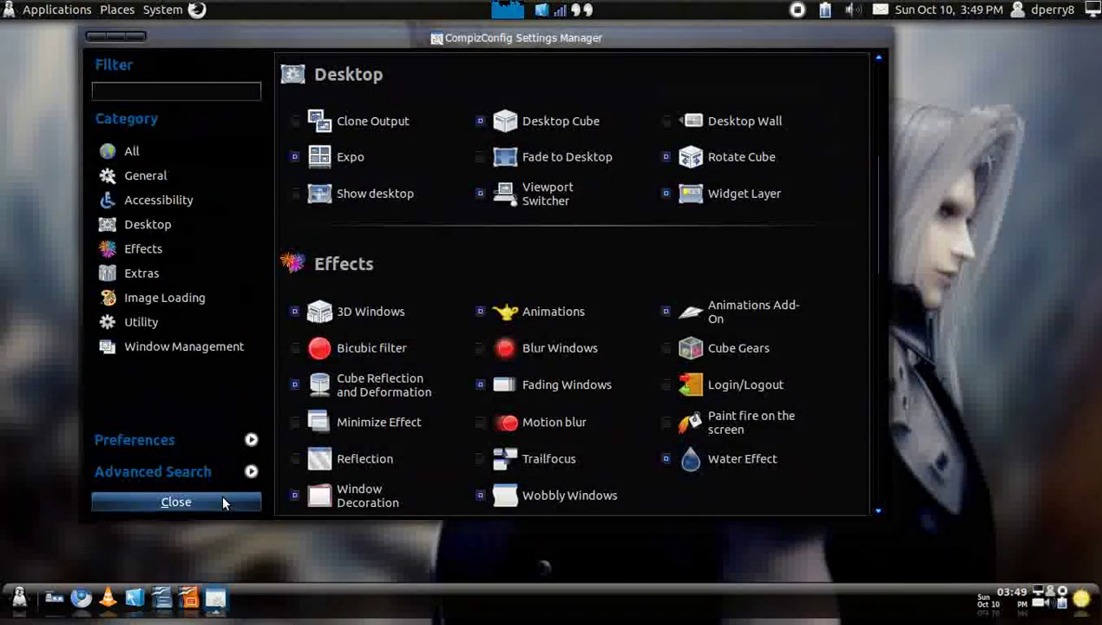
Enable the Opacity, Brightness and Saturation plugin under Accessibility and demonstrate transparency on the settings window and the system menus.
{"action": "scroll", "coordinate": [415, 255], "scroll_direction": "up", "scroll_amount": 5}
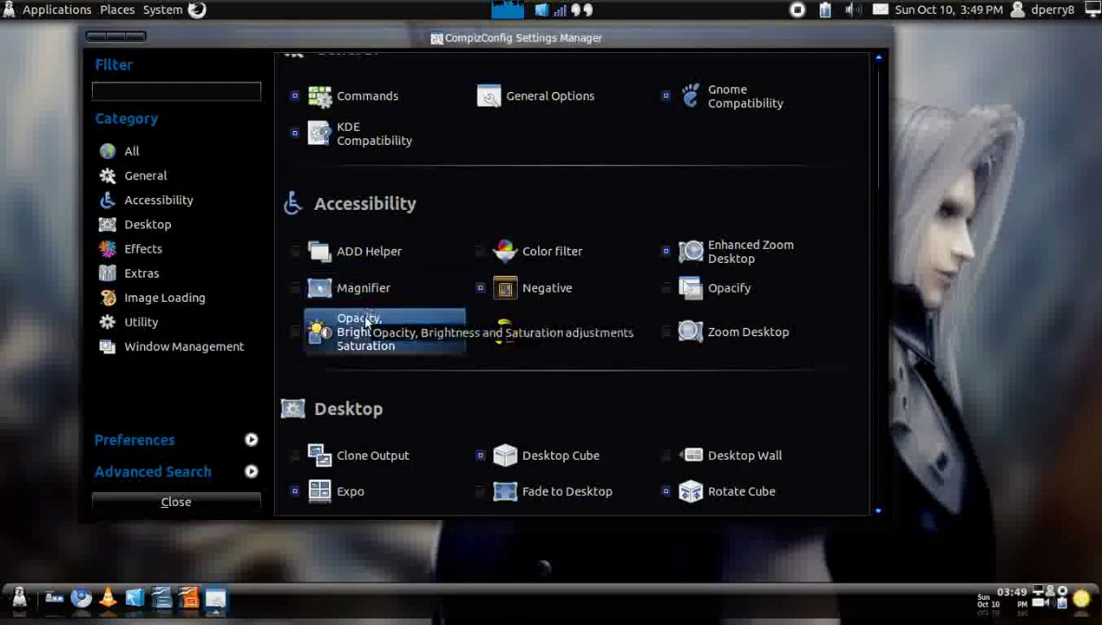
{"action": "left_click", "coordinate": [296, 332]}
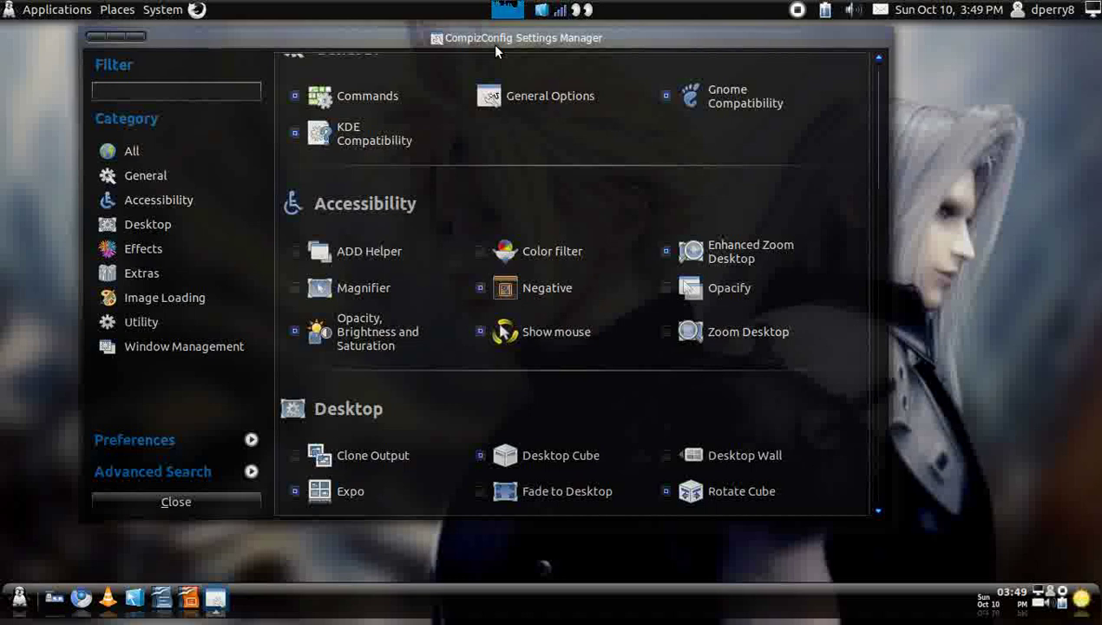
{"action": "left_click_drag", "start_coordinate": [496, 51], "coordinate": [609, 56]}
{"action": "left_click", "coordinate": [56, 10]}
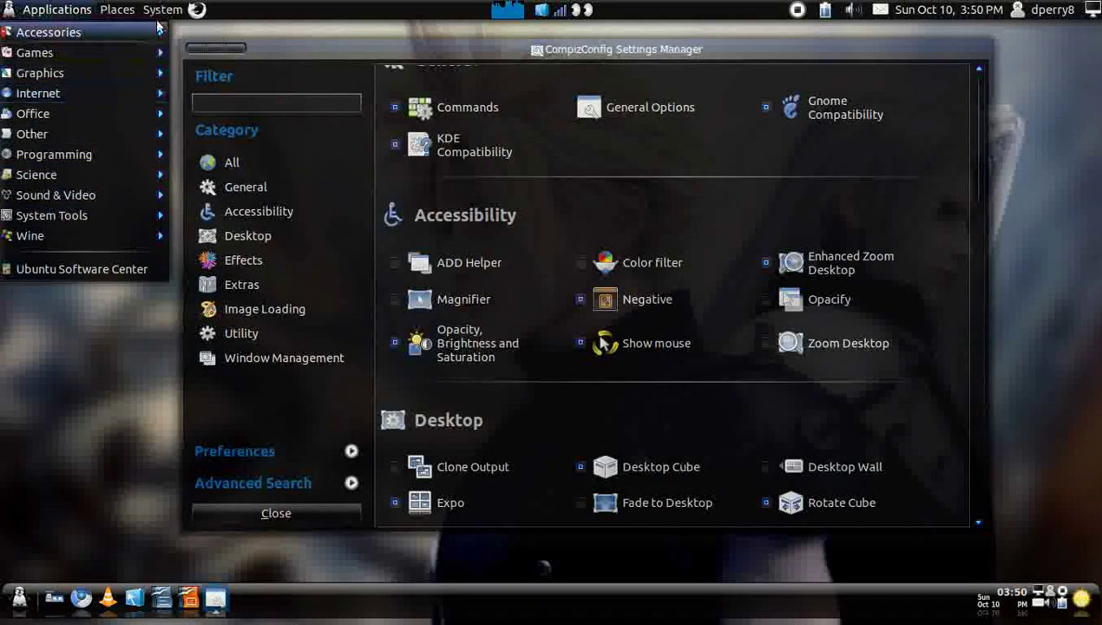
{"action": "mouse_move", "coordinate": [162, 10]}
{"action": "mouse_move", "coordinate": [192, 32]}
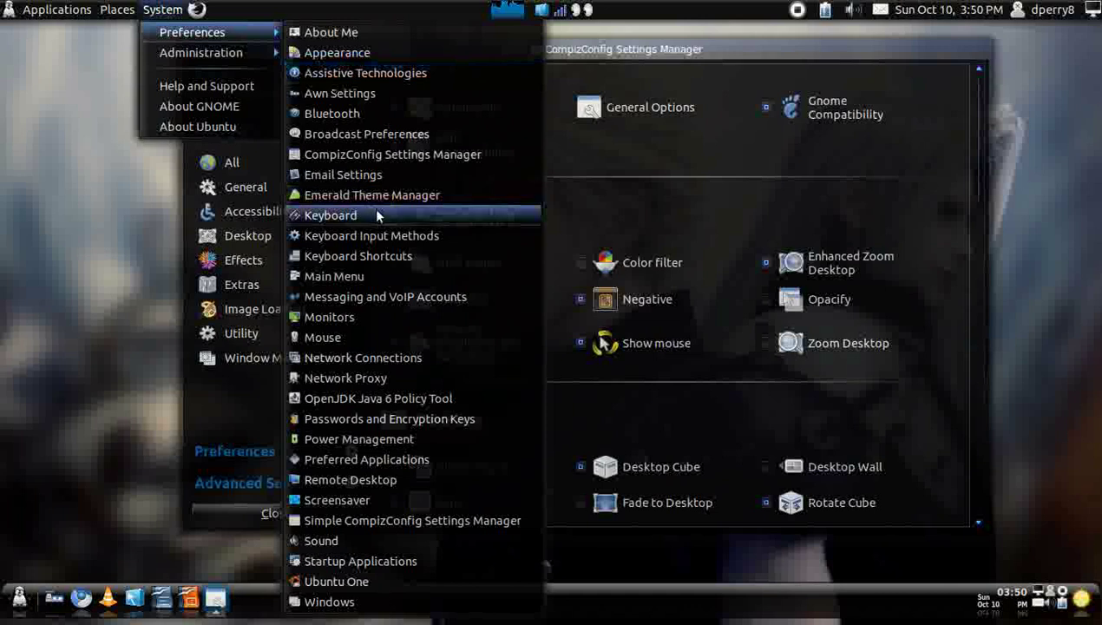
{"action": "left_click", "coordinate": [88, 286]}
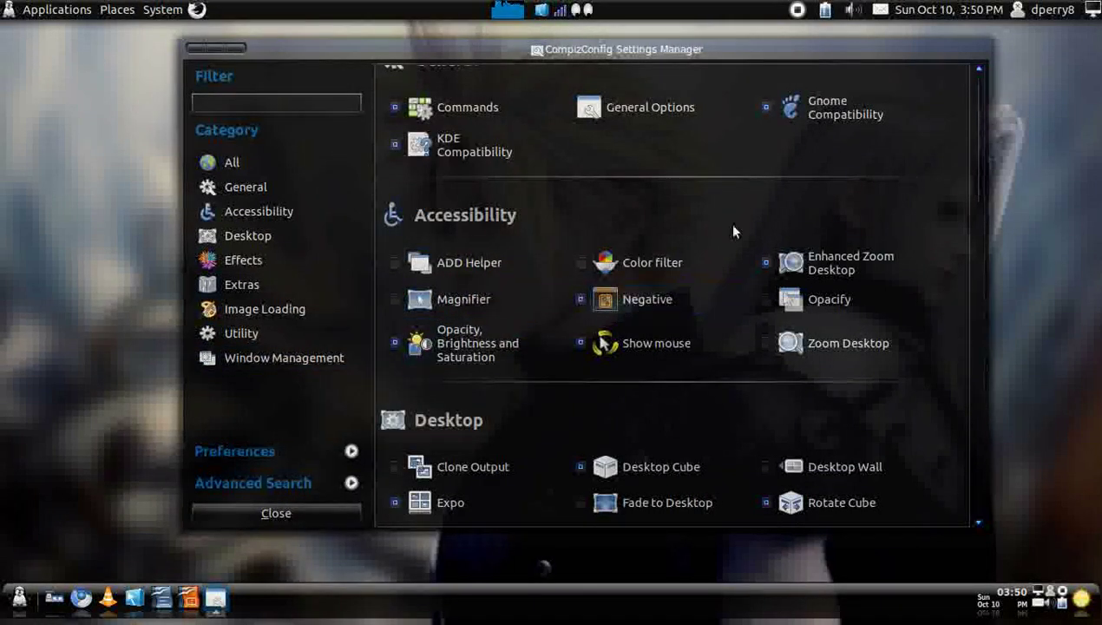
Review the window-specific opacity settings of the Opacity, Brightness and Saturation plugin and close the settings manager.
{"action": "left_click", "coordinate": [466, 332]}
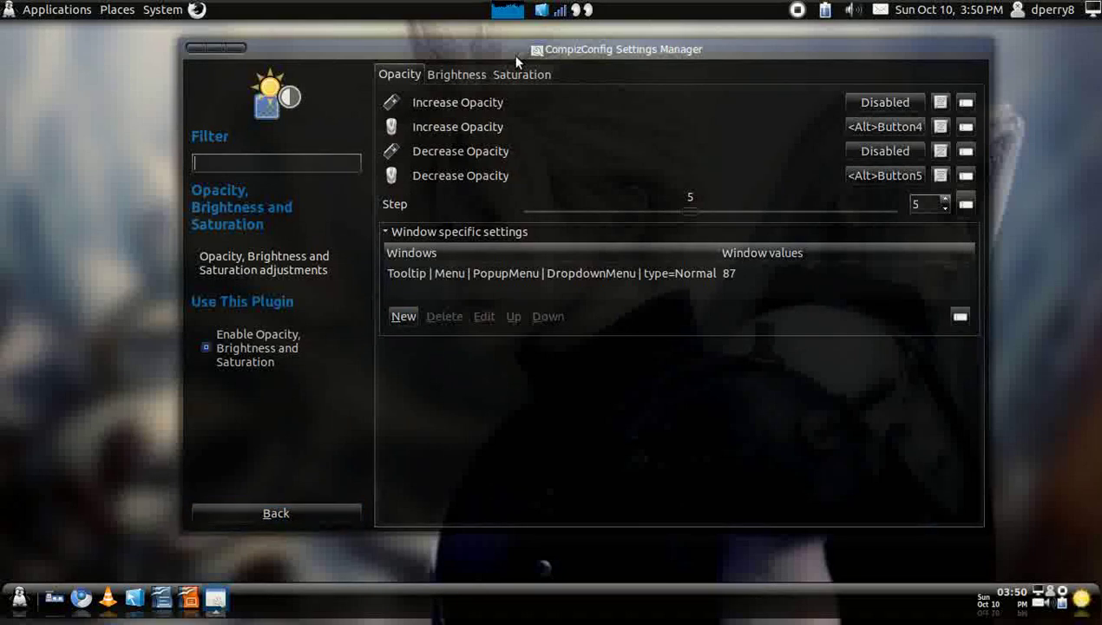
{"action": "left_click_drag", "start_coordinate": [512, 55], "coordinate": [535, 78]}
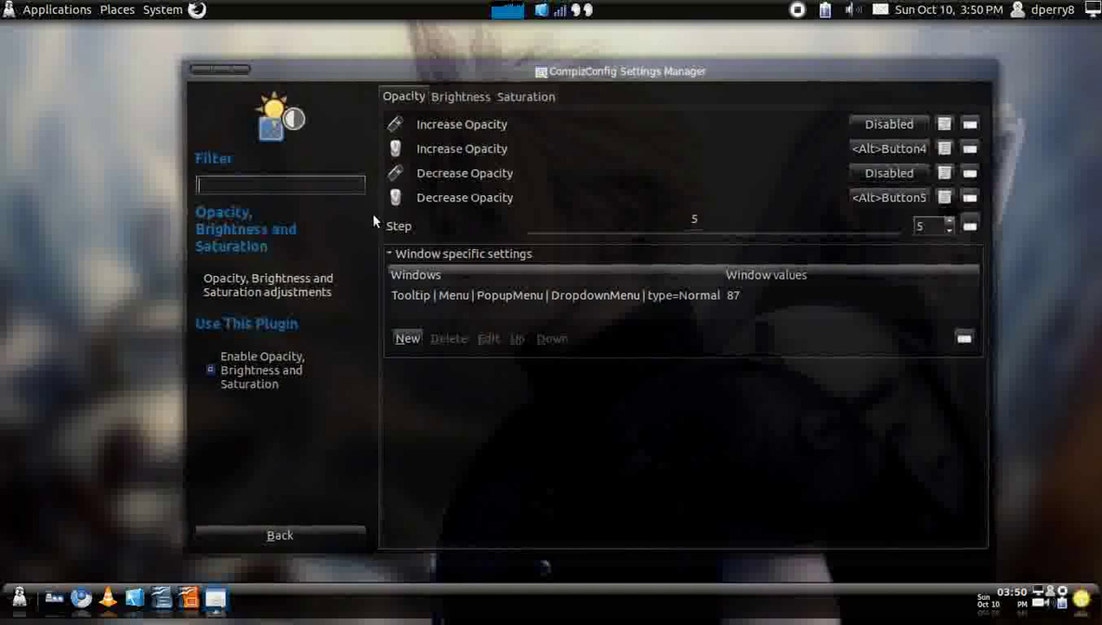
{"action": "left_click", "coordinate": [319, 535]}
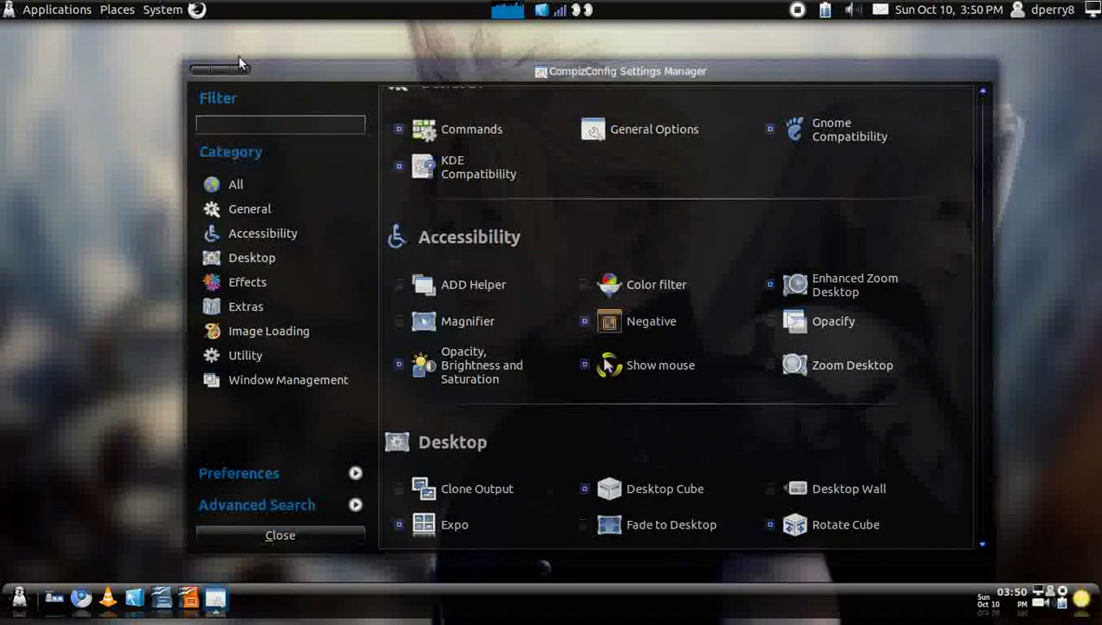
{"action": "left_click", "coordinate": [239, 67]}
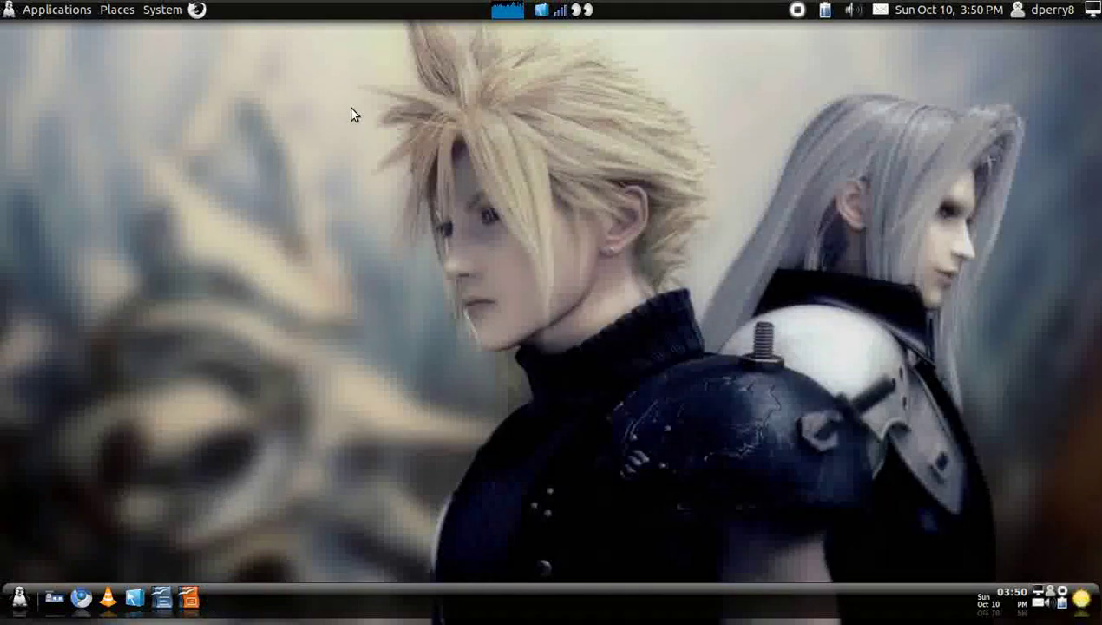